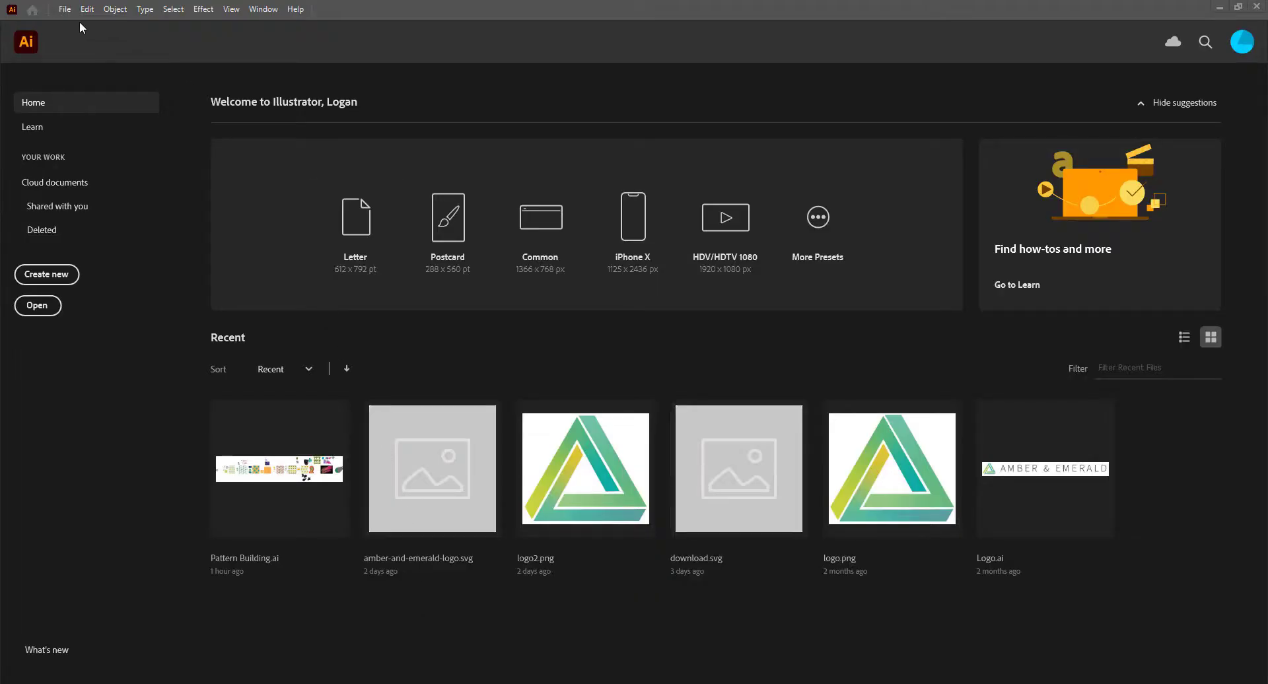
- Create a new document 100 mm wide and 100 mm high with a single artboard
click(64, 10)
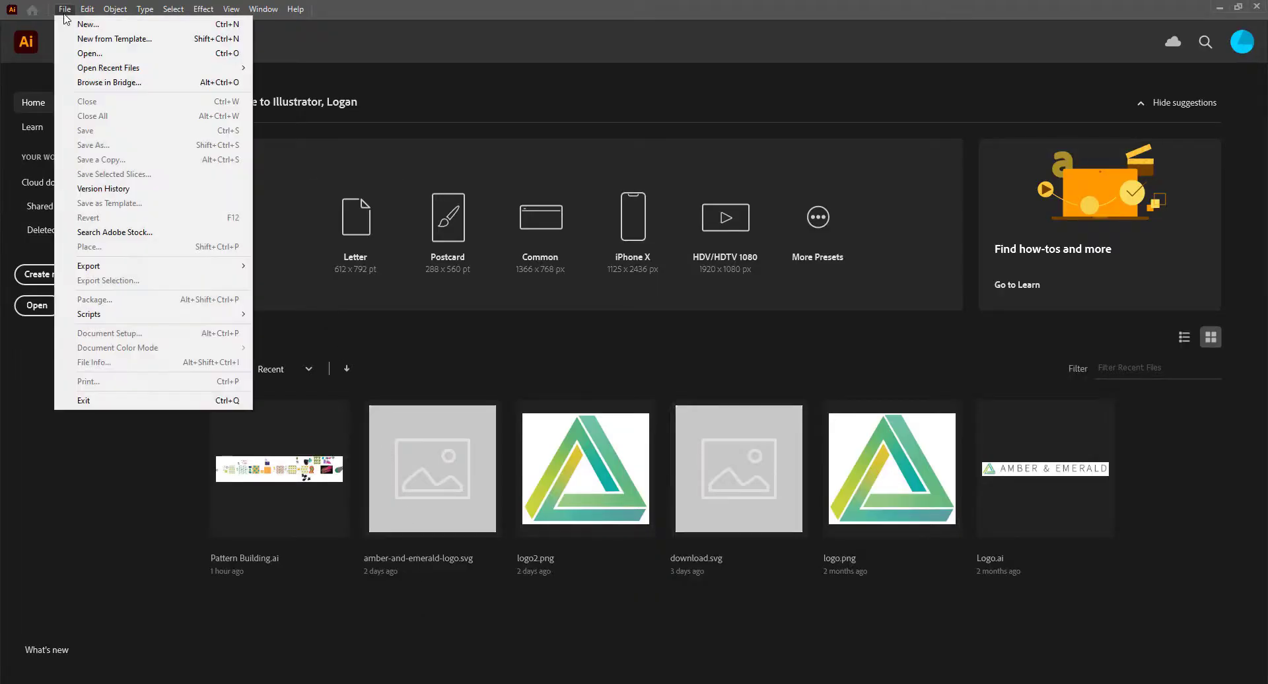
click(96, 29)
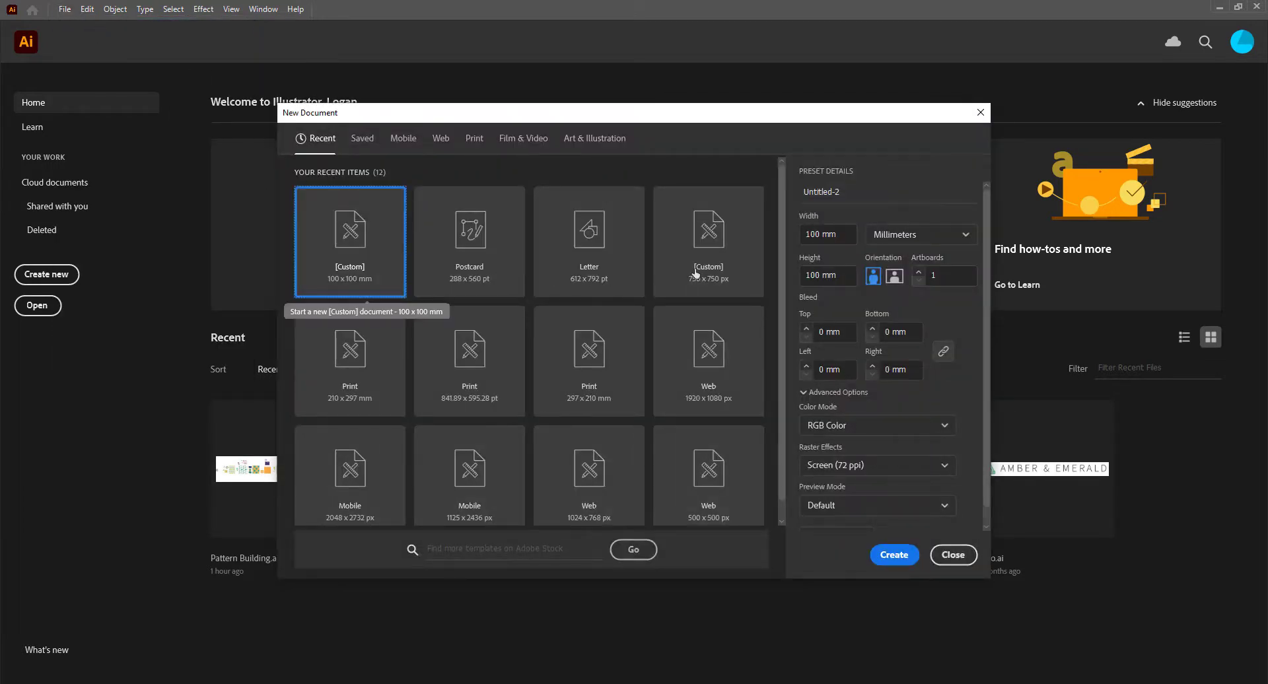
click(834, 234)
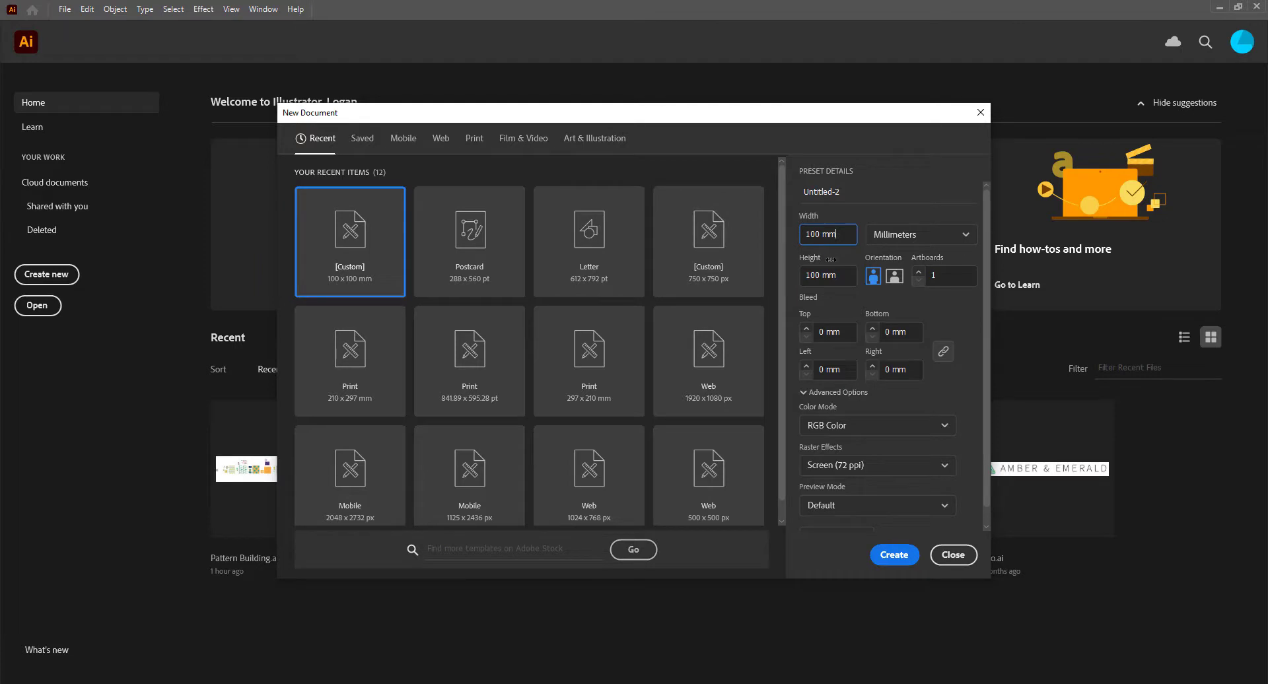
click(836, 286)
click(894, 555)
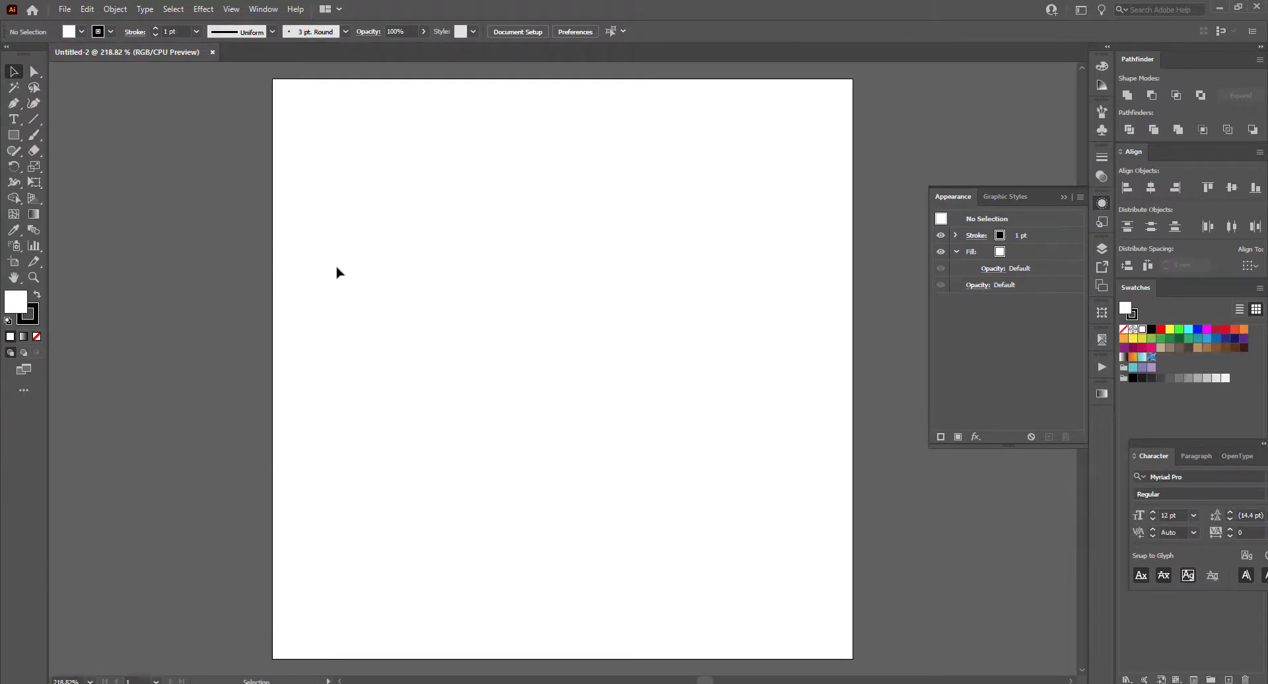
- Draw a circle with the Ellipse tool, 30 mm wide and 30 mm high, near the middle of the artboard
click(13, 136)
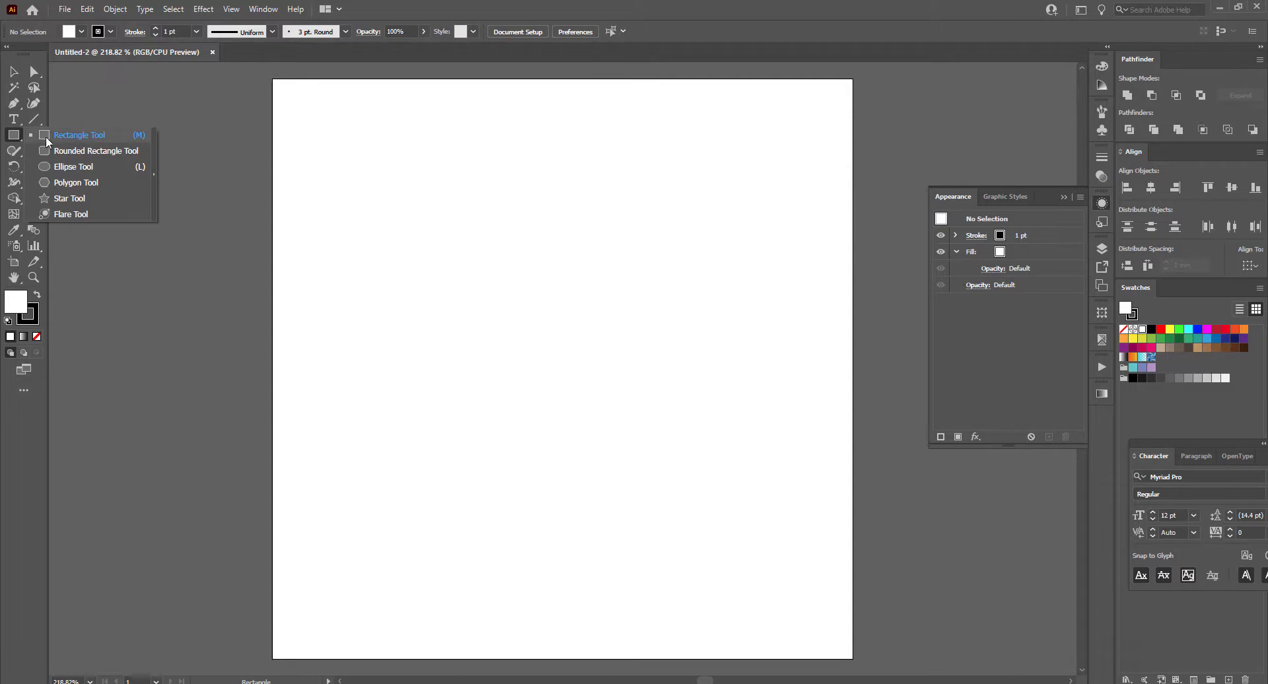
click(95, 166)
drag(343, 148, 554, 302)
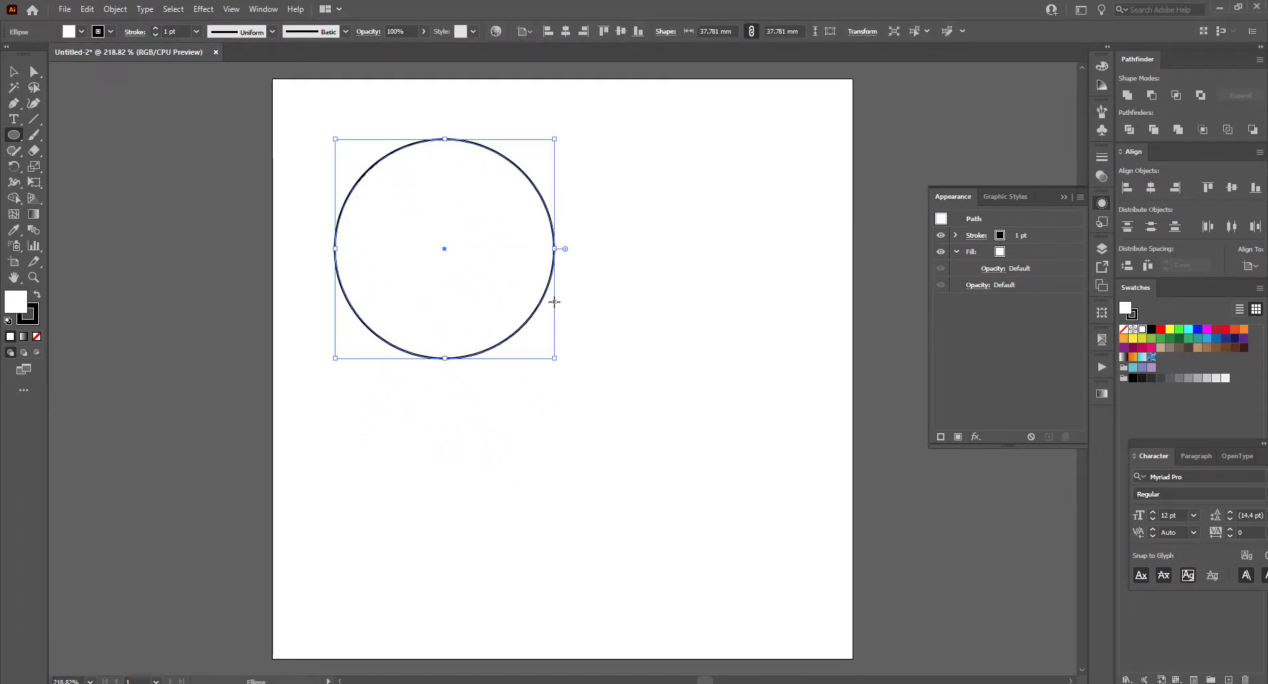
key(ctrl+z)
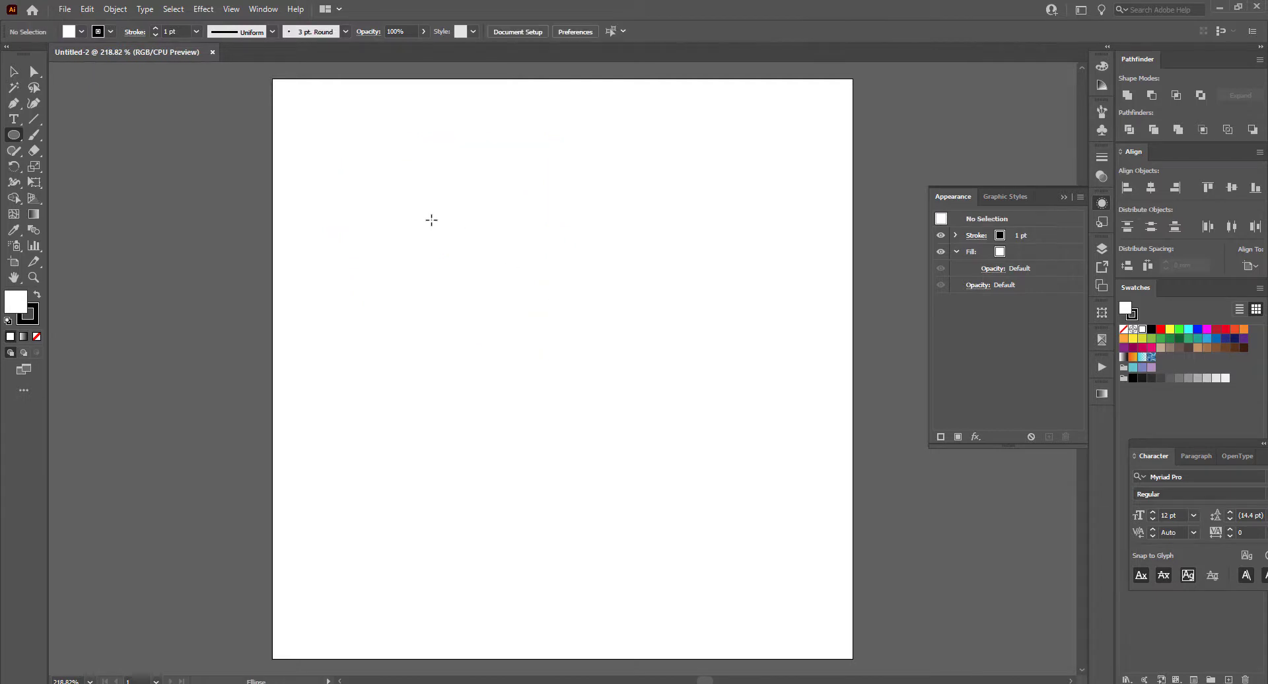
click(431, 220)
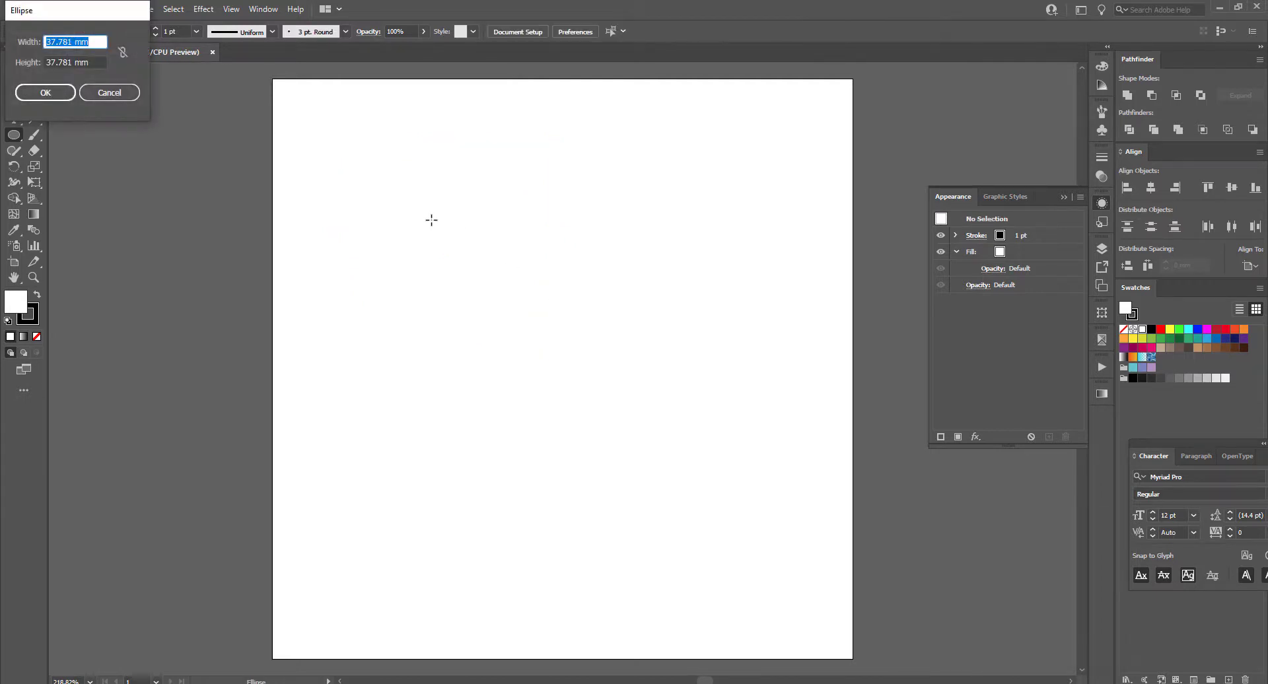
drag(36, 16, 469, 262)
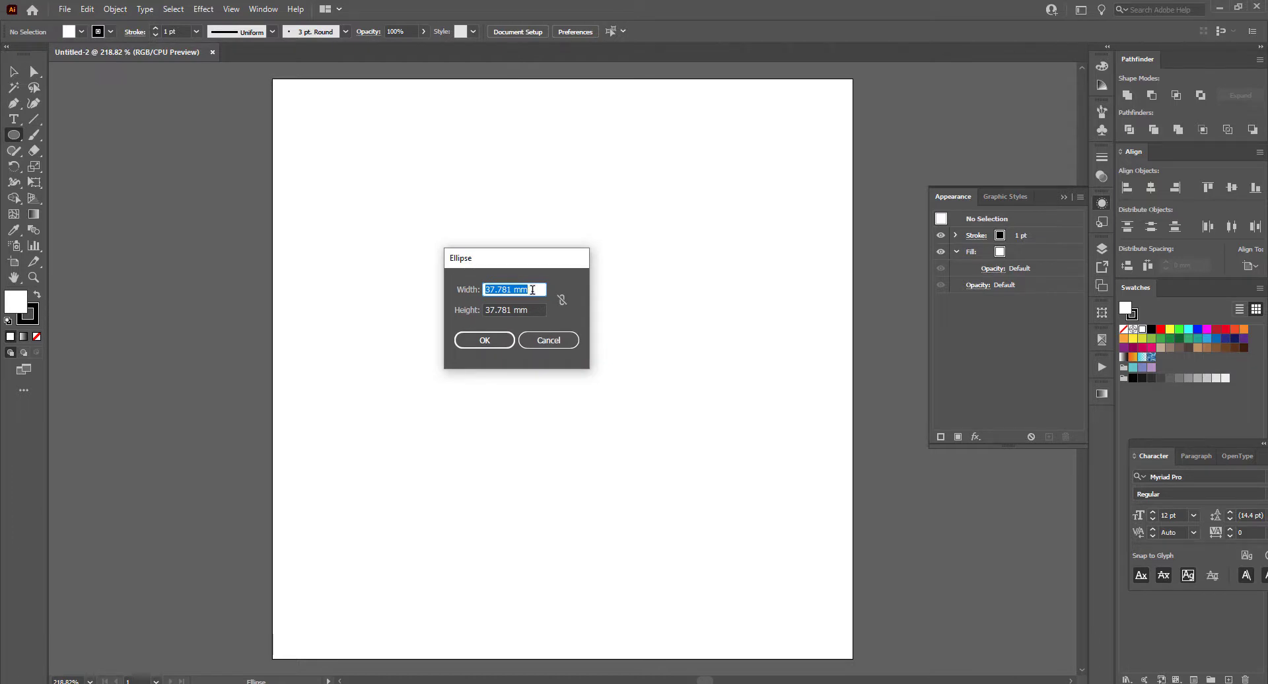
text(30)
key(Tab)
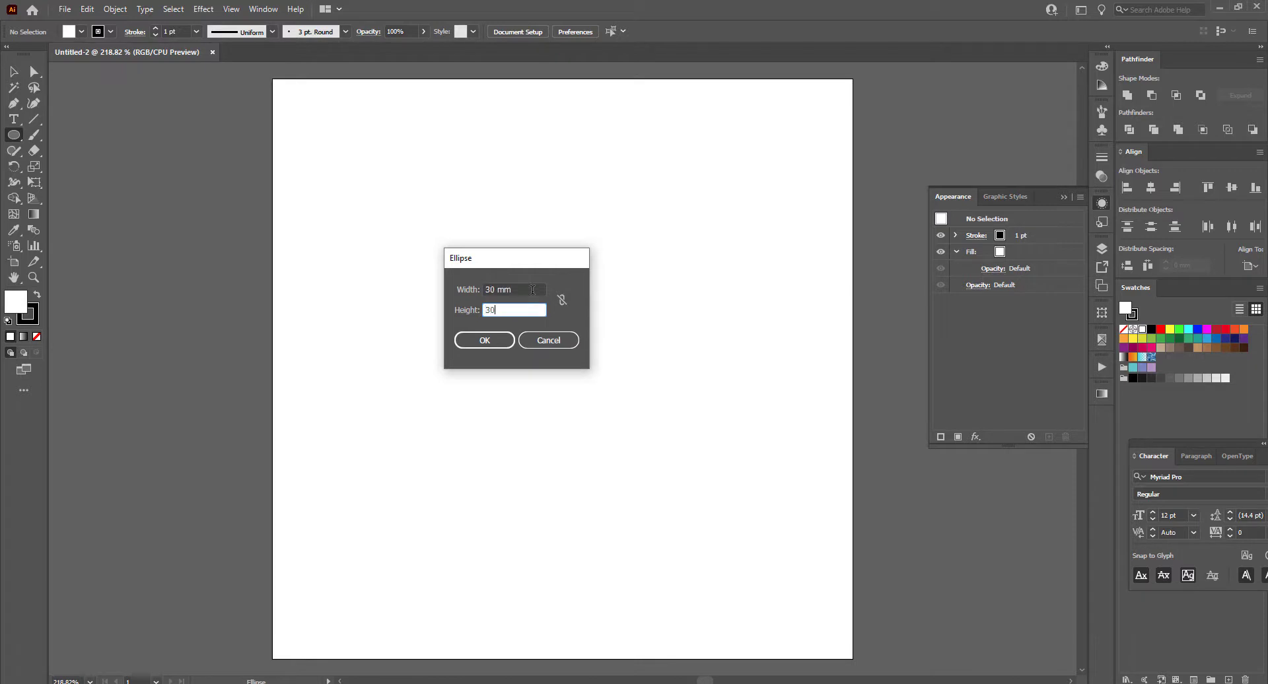
text(30)
click(486, 340)
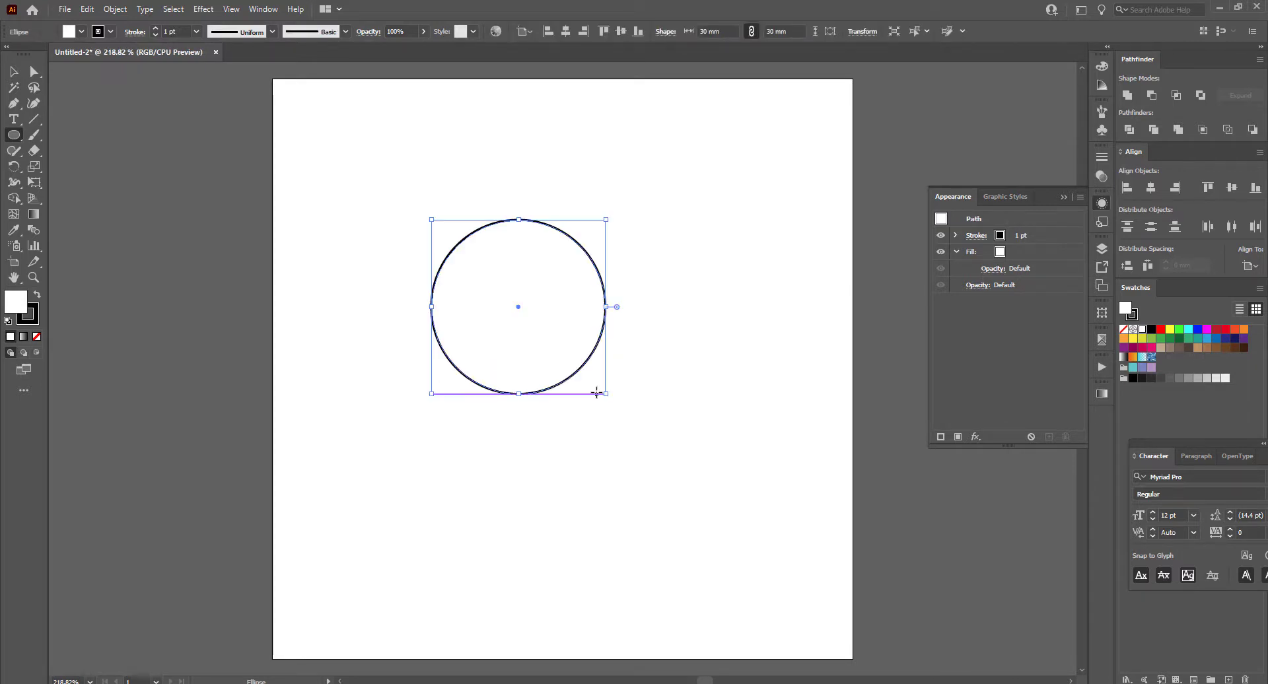
- Duplicate the circle horizontally to the right so the copy overlaps the original by half its width
click(14, 72)
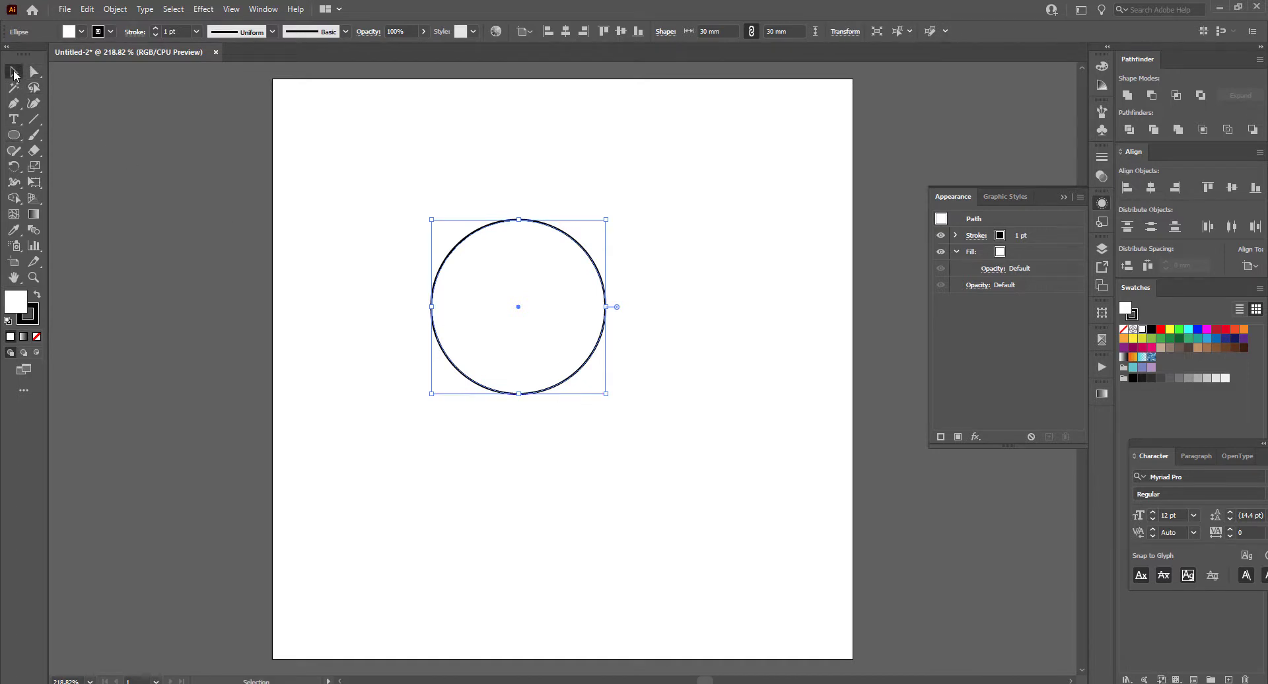
click(340, 328)
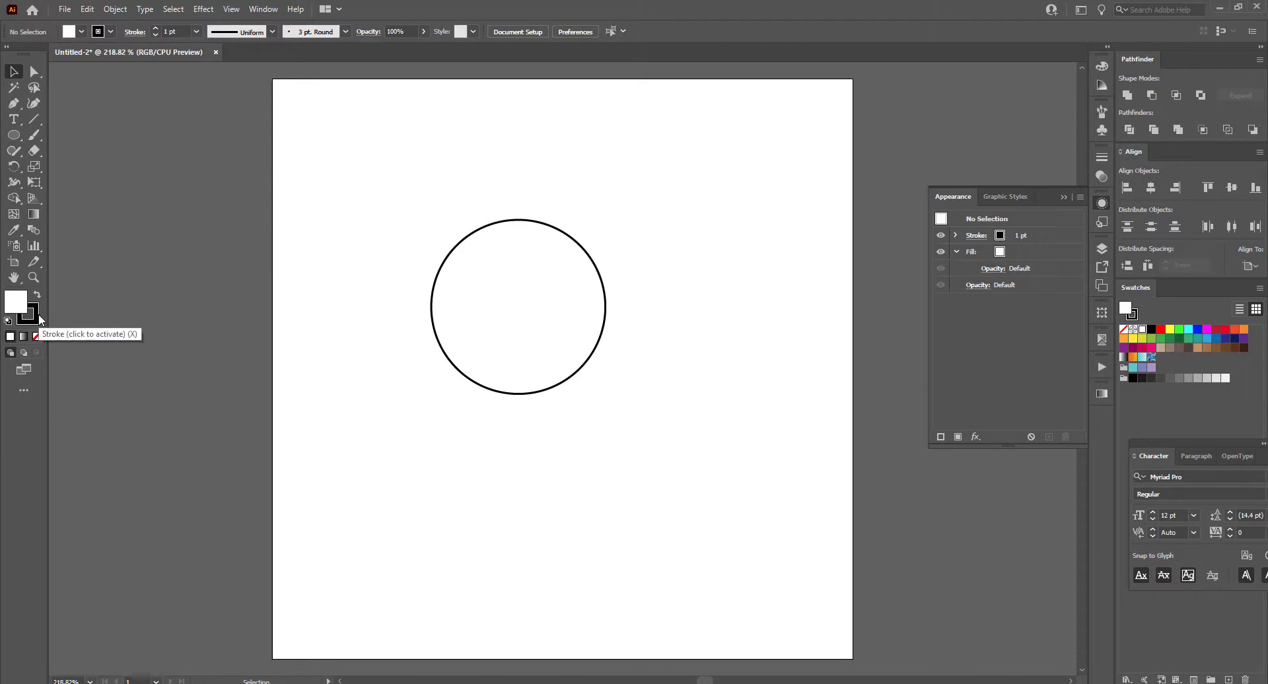
click(496, 315)
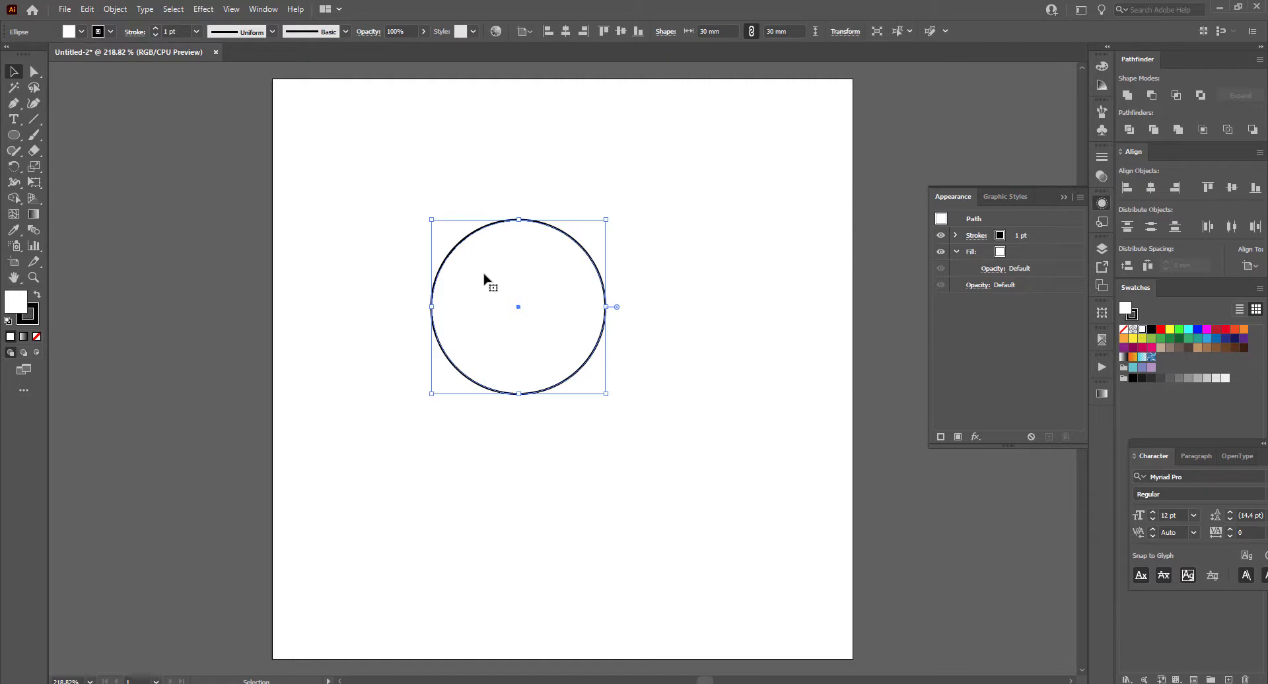
drag(484, 278, 571, 279)
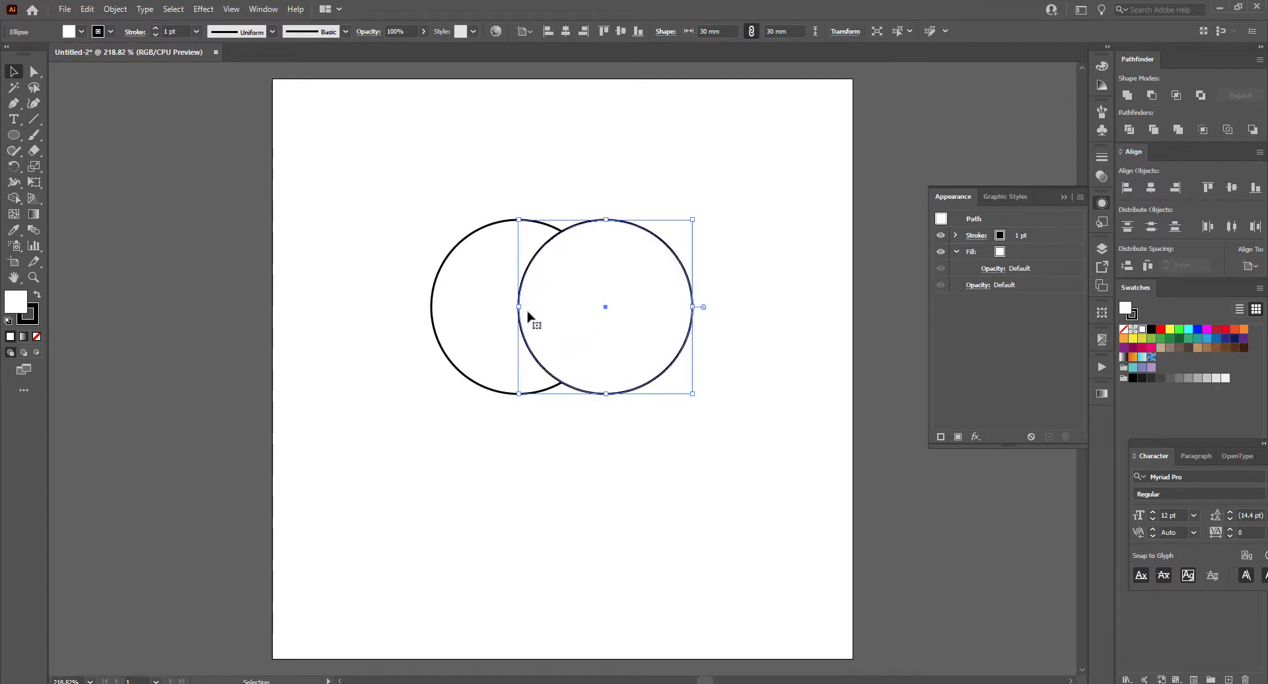
click(319, 302)
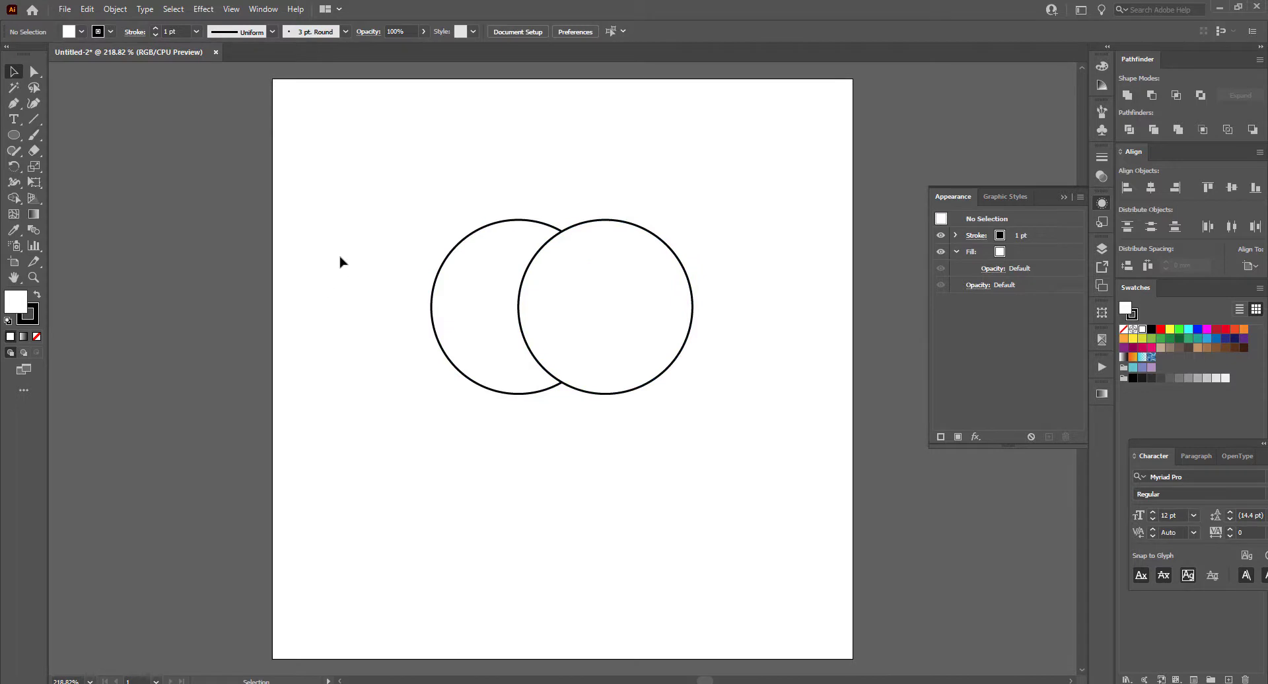
- Duplicate both circles straight down by half a circle's height, forming a two-by-two cluster of overlapping circles
drag(405, 225, 721, 352)
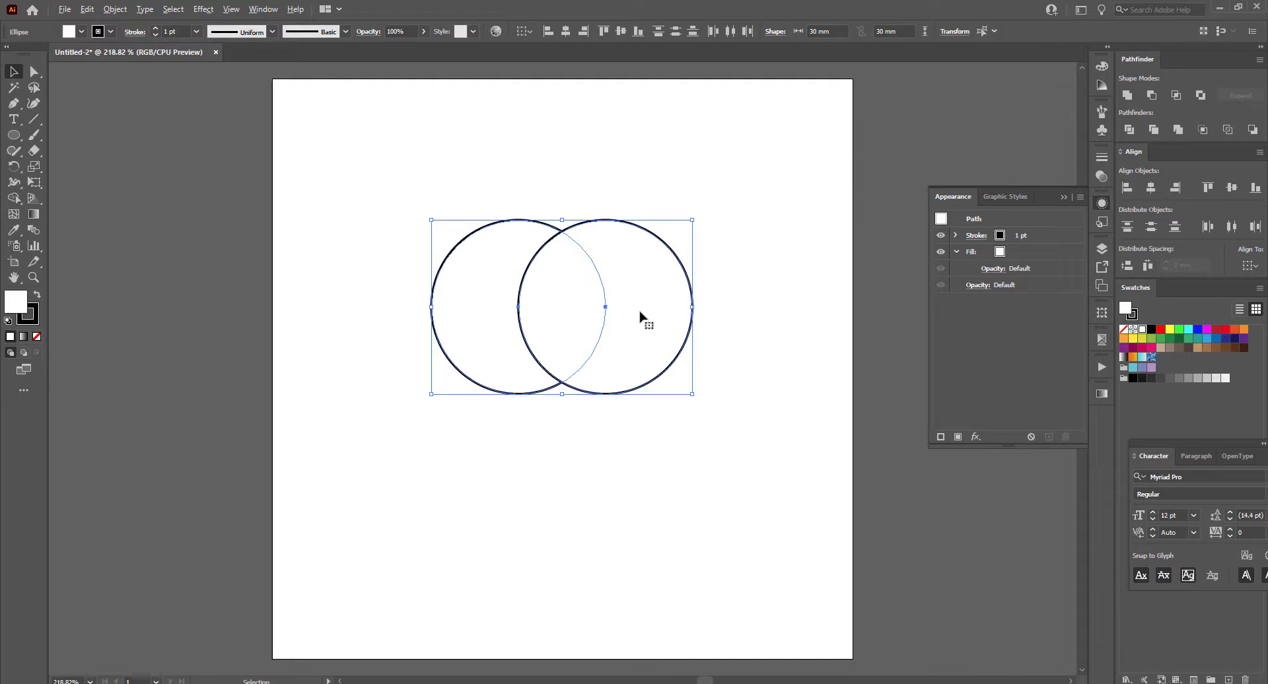
drag(640, 316, 629, 403)
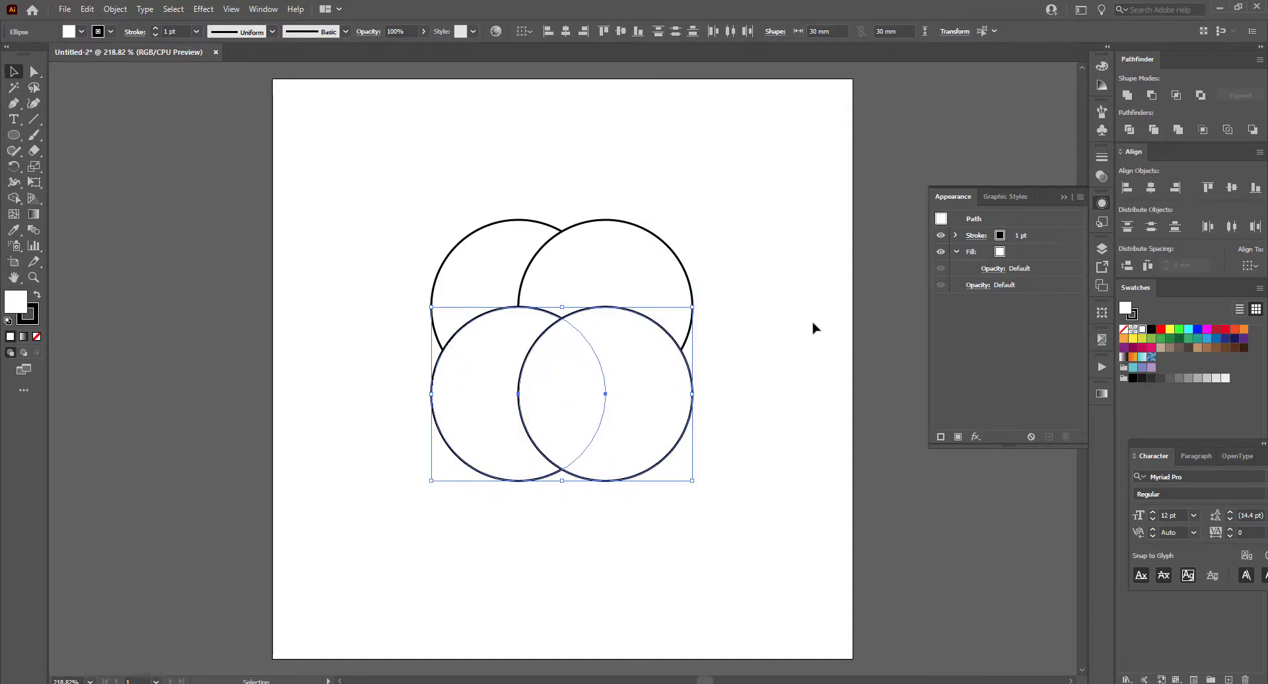
click(700, 362)
click(606, 416)
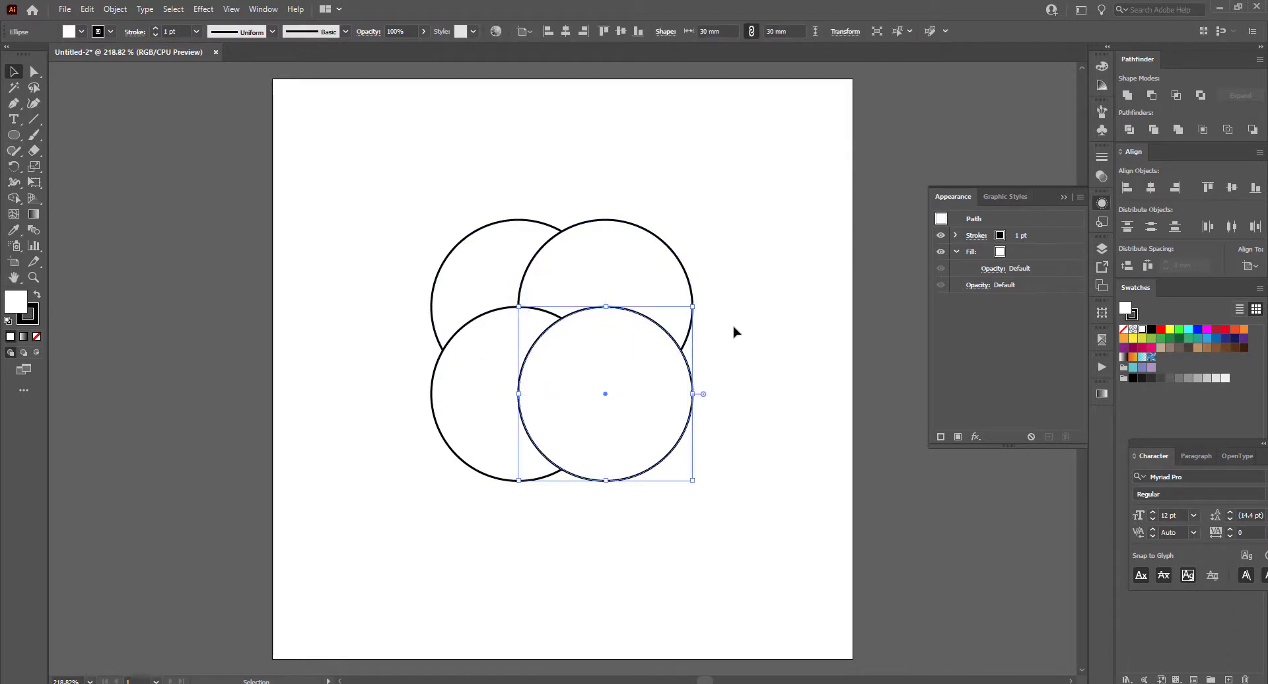
click(759, 430)
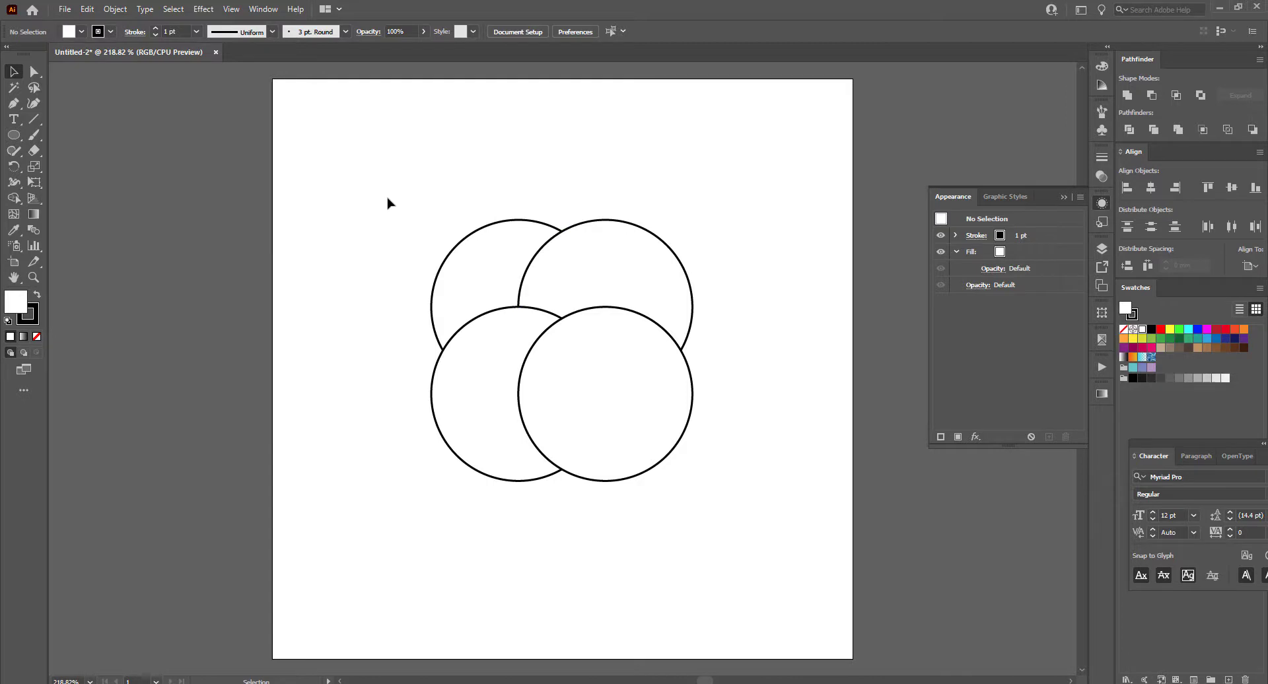
- Show the Pathfinder options in a floating panel above and to the right of the circles
drag(385, 197, 718, 495)
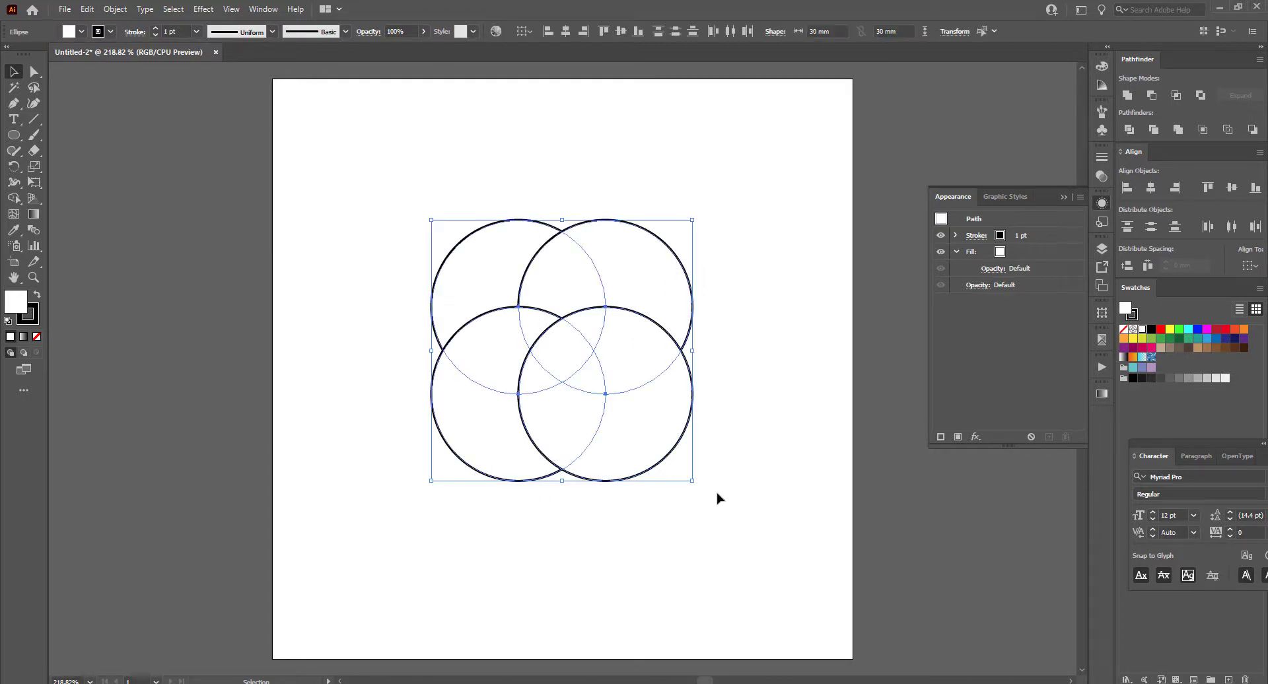
drag(1140, 60, 778, 209)
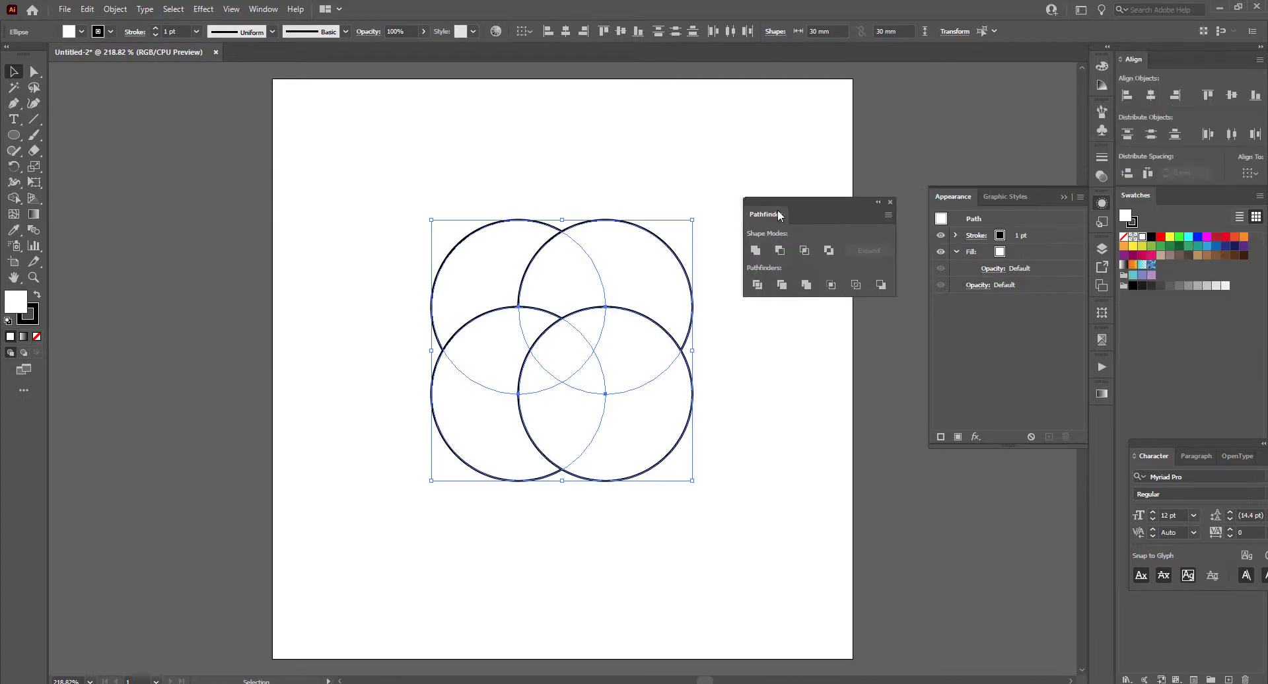
click(890, 202)
click(264, 9)
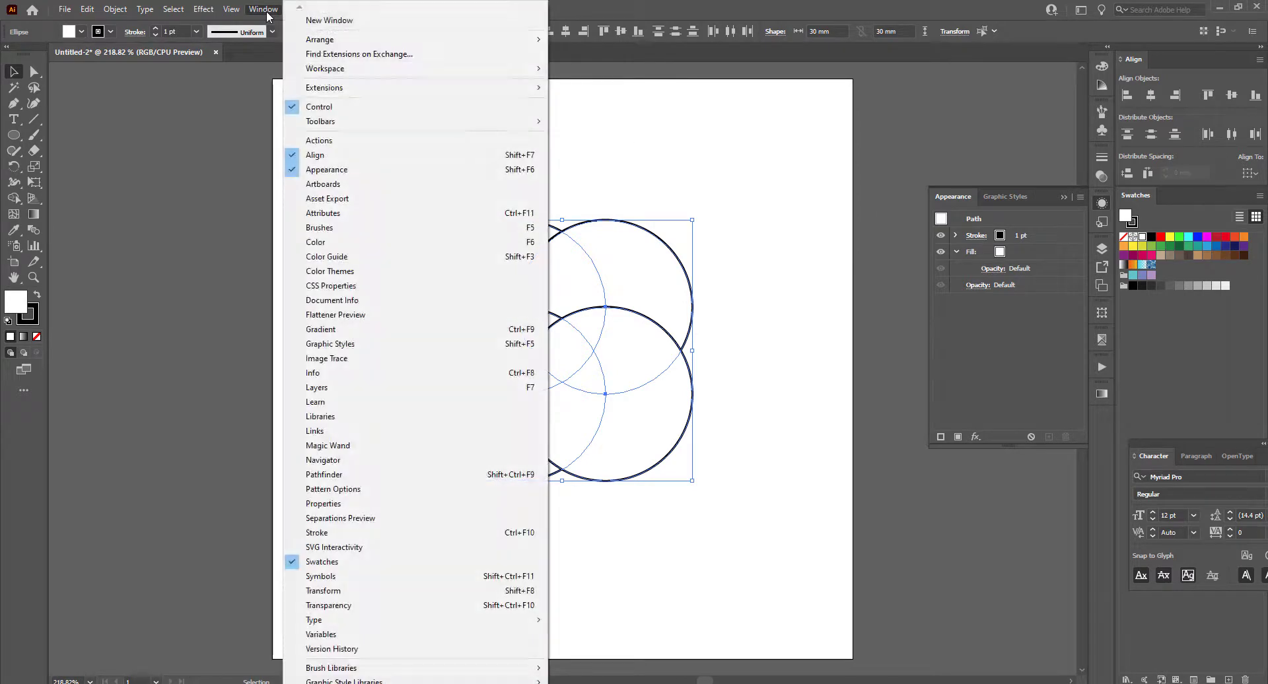
click(400, 475)
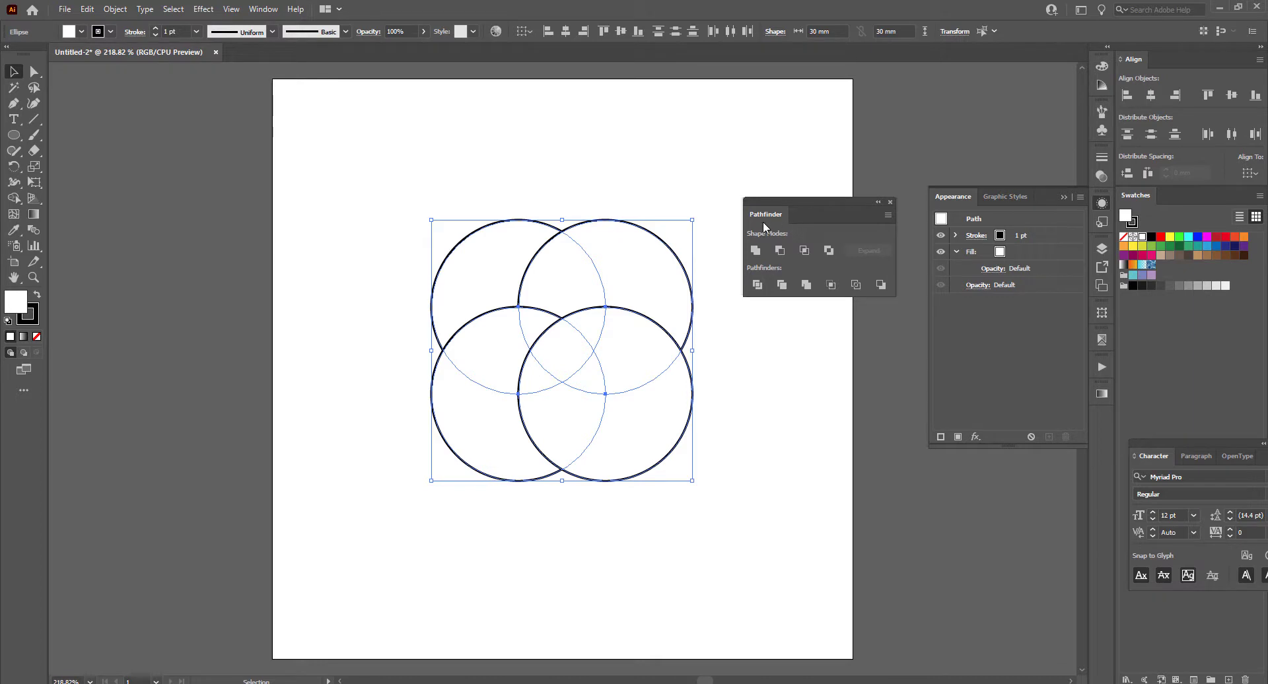
drag(753, 209, 970, 193)
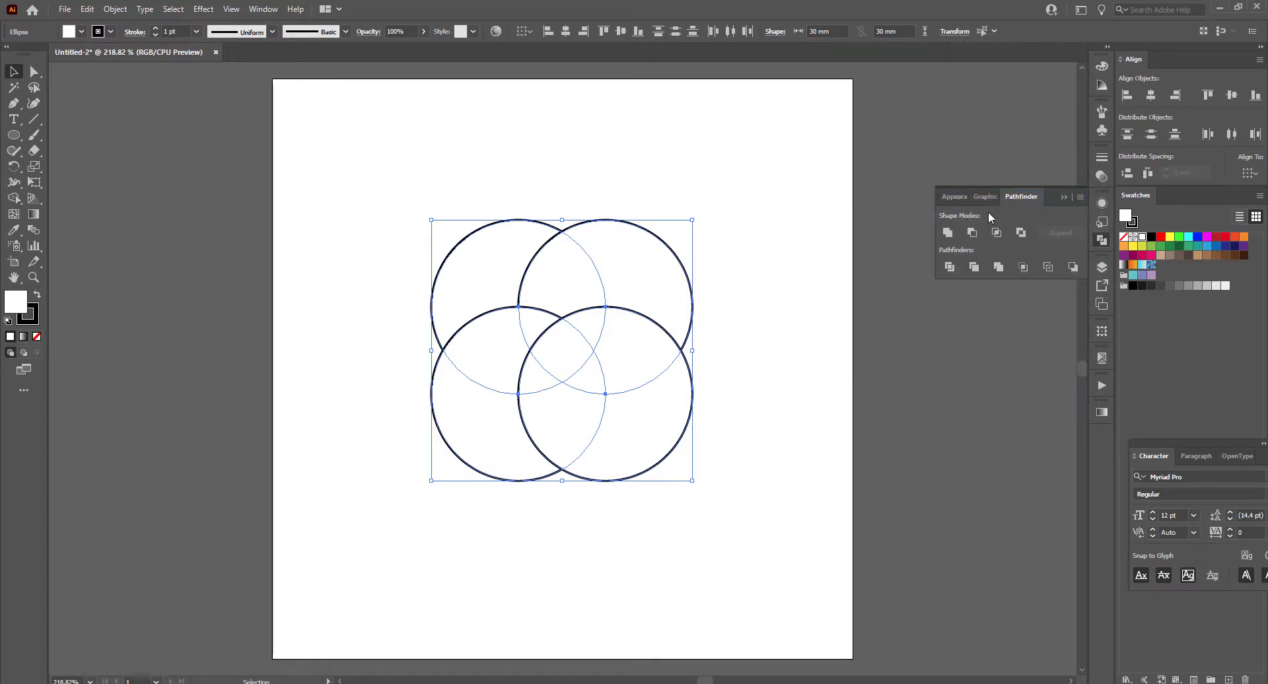
click(1095, 242)
click(1095, 241)
drag(1018, 198, 763, 154)
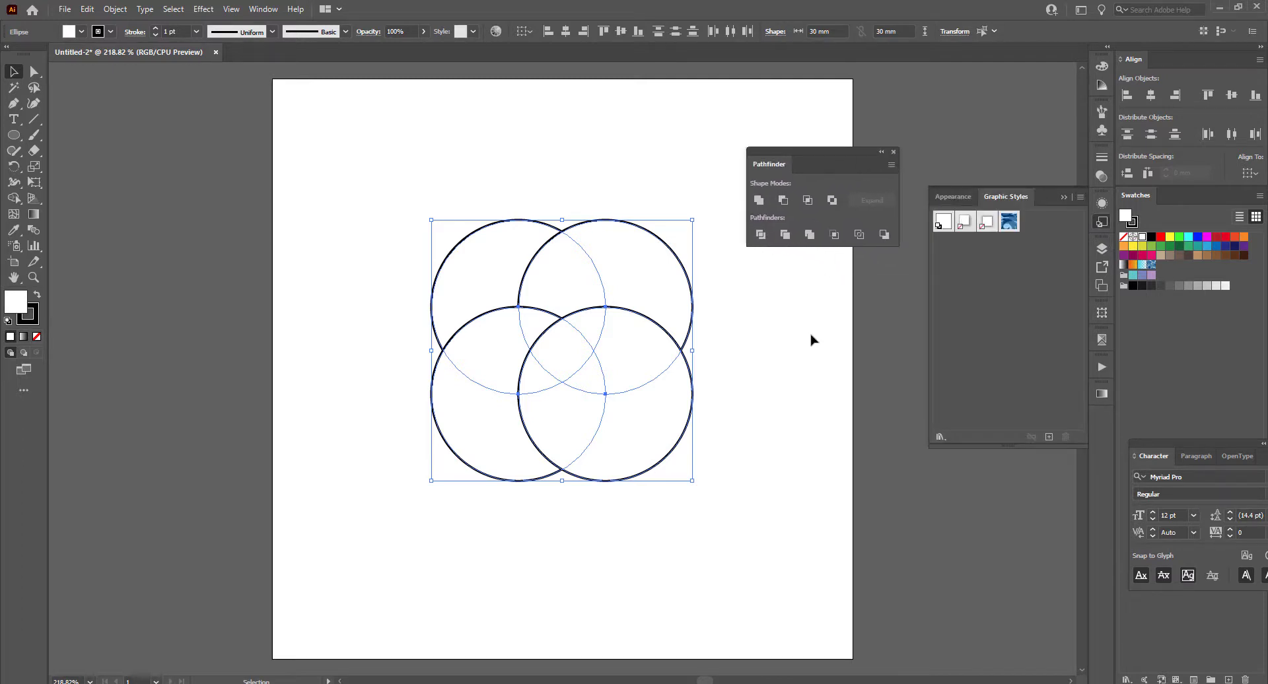
click(807, 339)
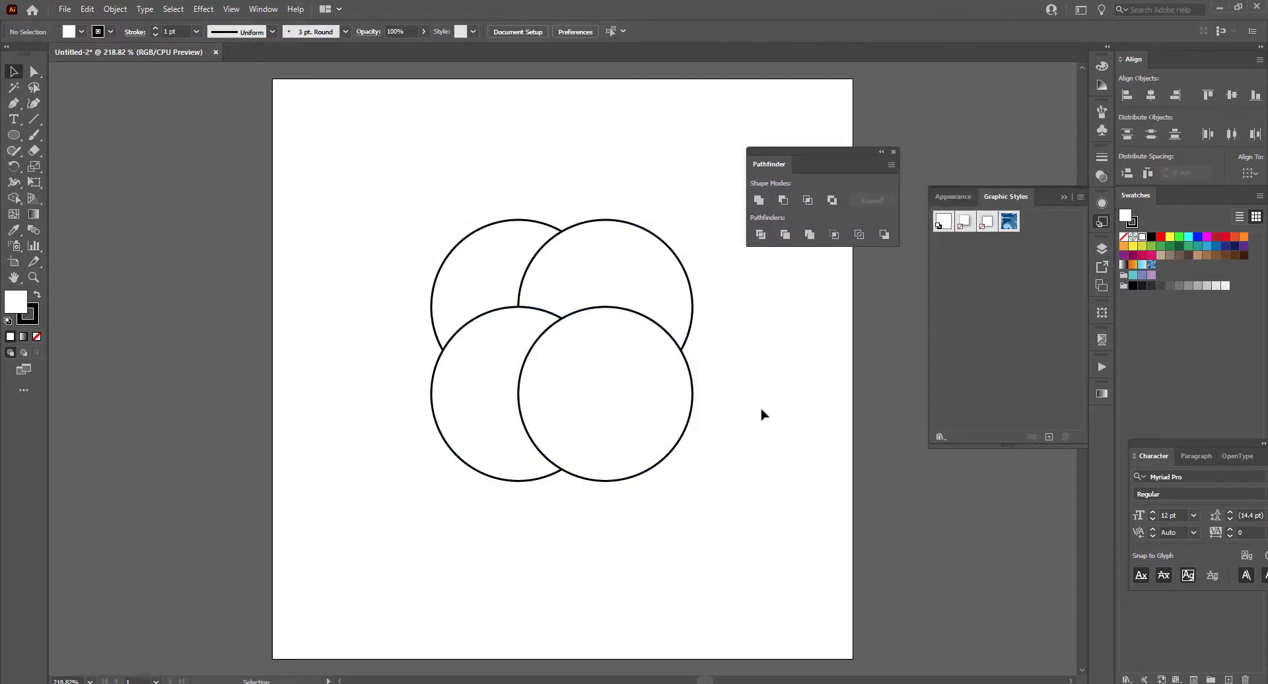
- Try to unite the two right-hand circles into a single shape, and undo the merge
drag(680, 213, 657, 382)
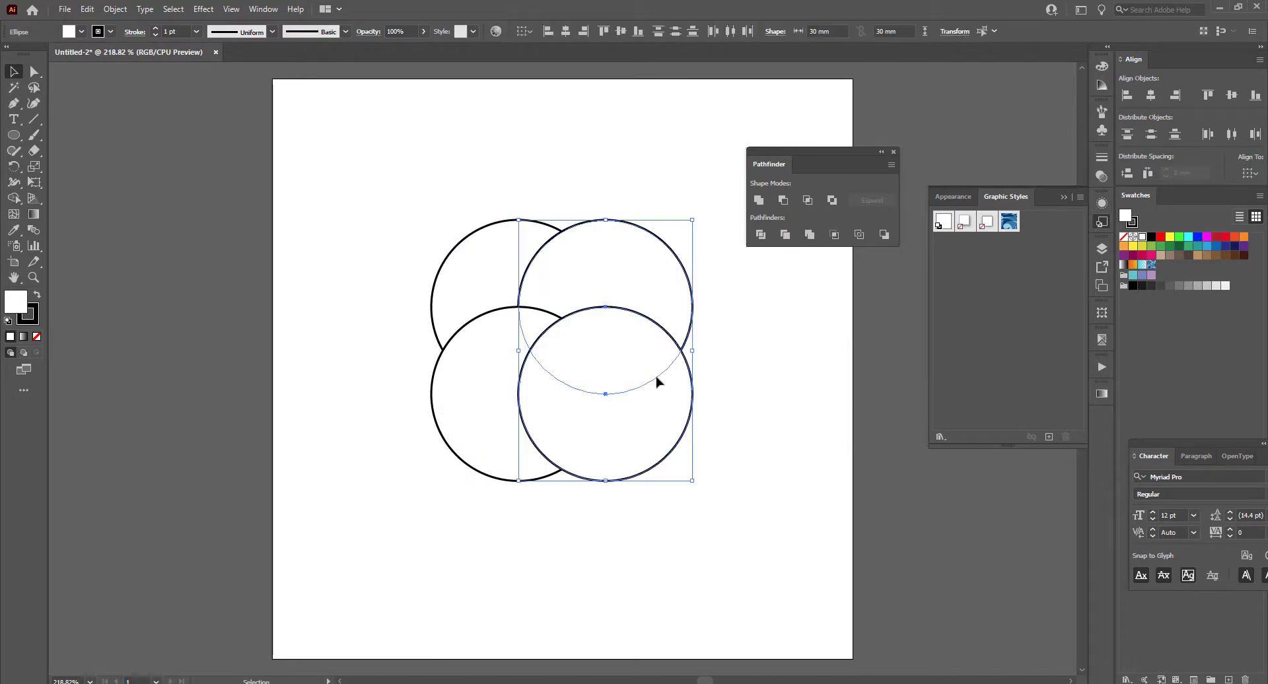
click(816, 406)
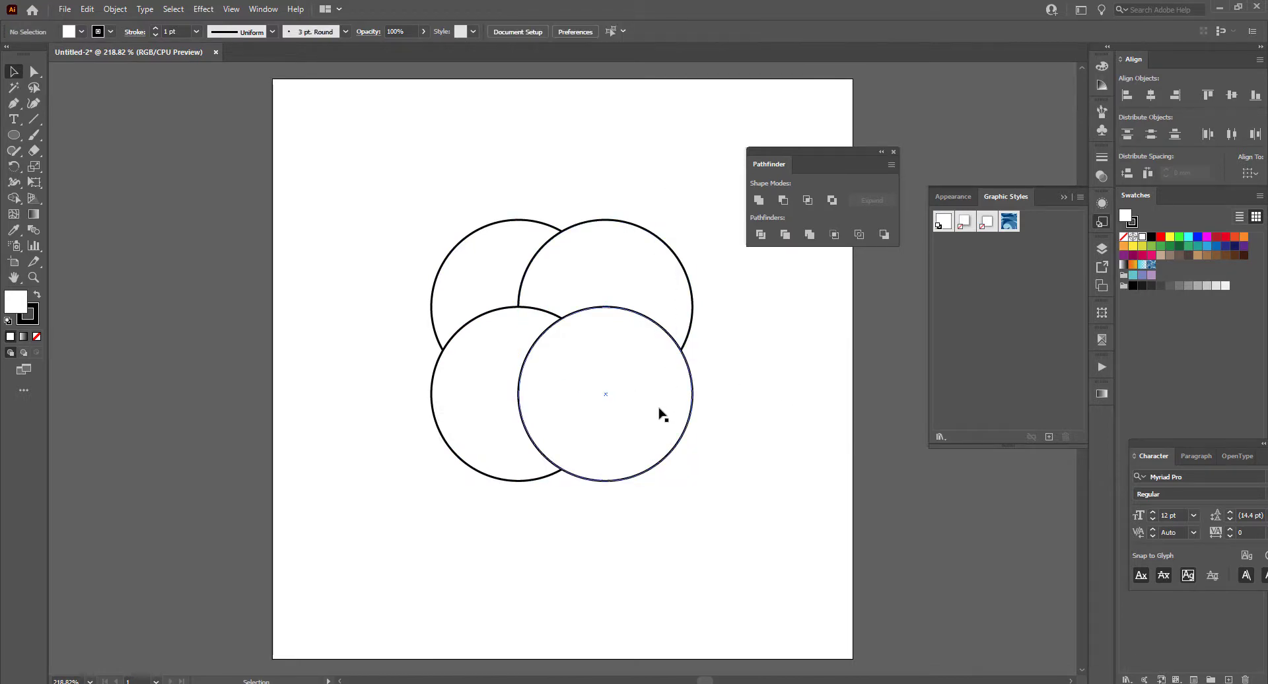
drag(695, 216, 658, 382)
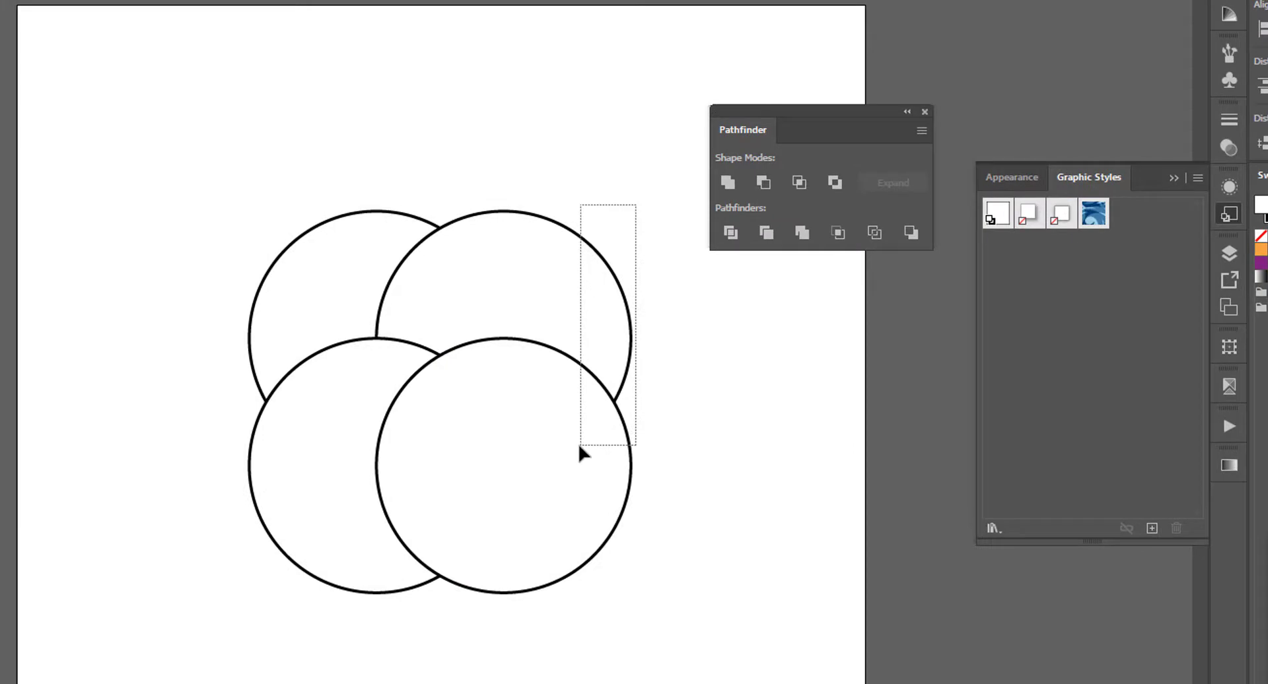
drag(580, 447, 581, 447)
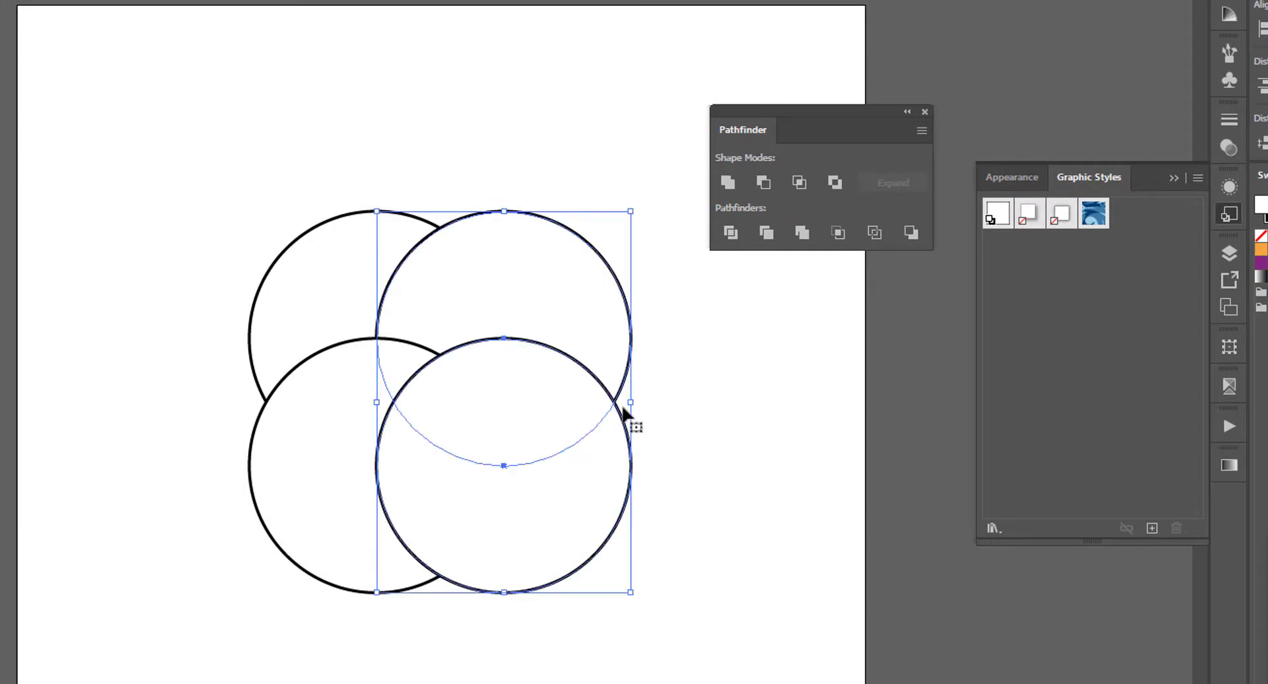
click(734, 187)
click(770, 528)
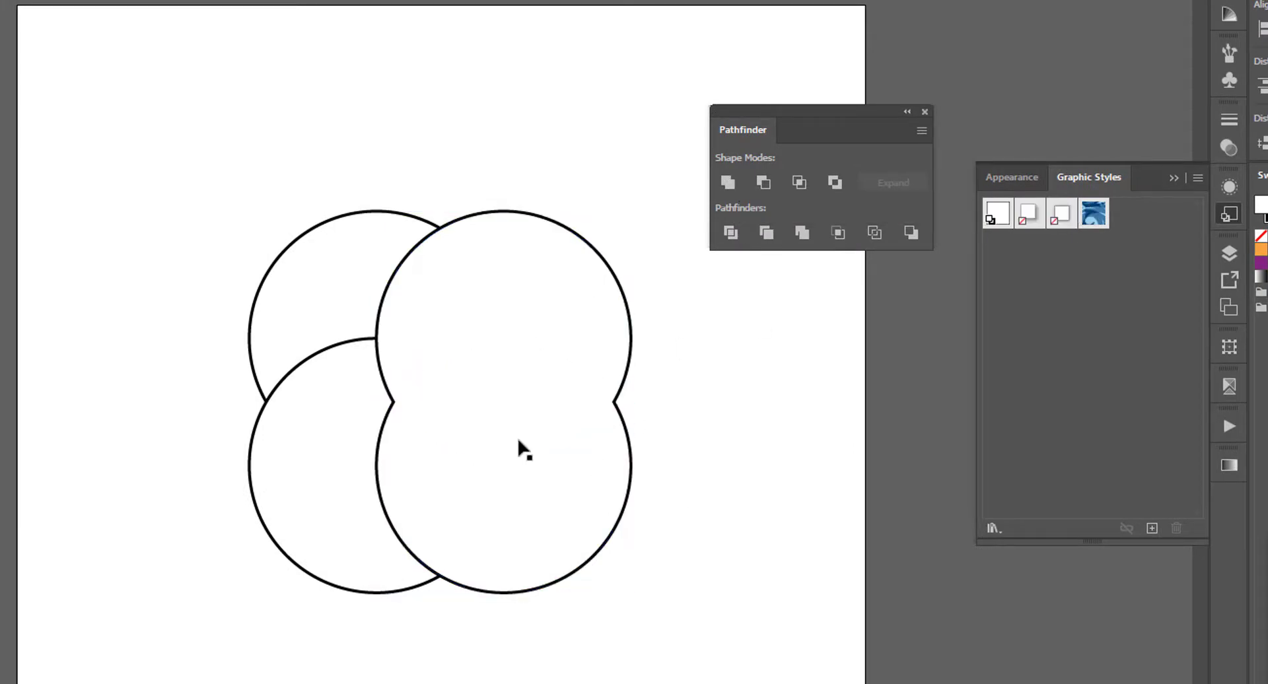
key(ctrl+z)
click(718, 505)
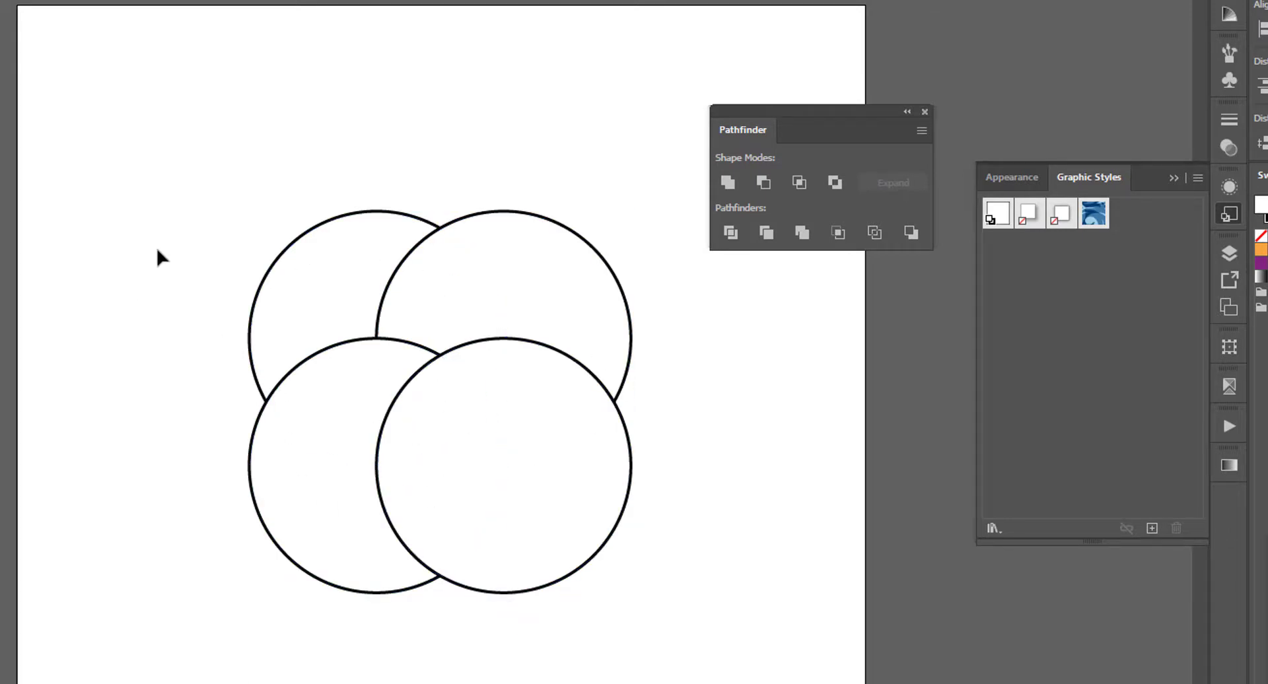
- Divide all four overlapping circles into separate pieces with the Pathfinder Divide operation
drag(186, 122, 672, 619)
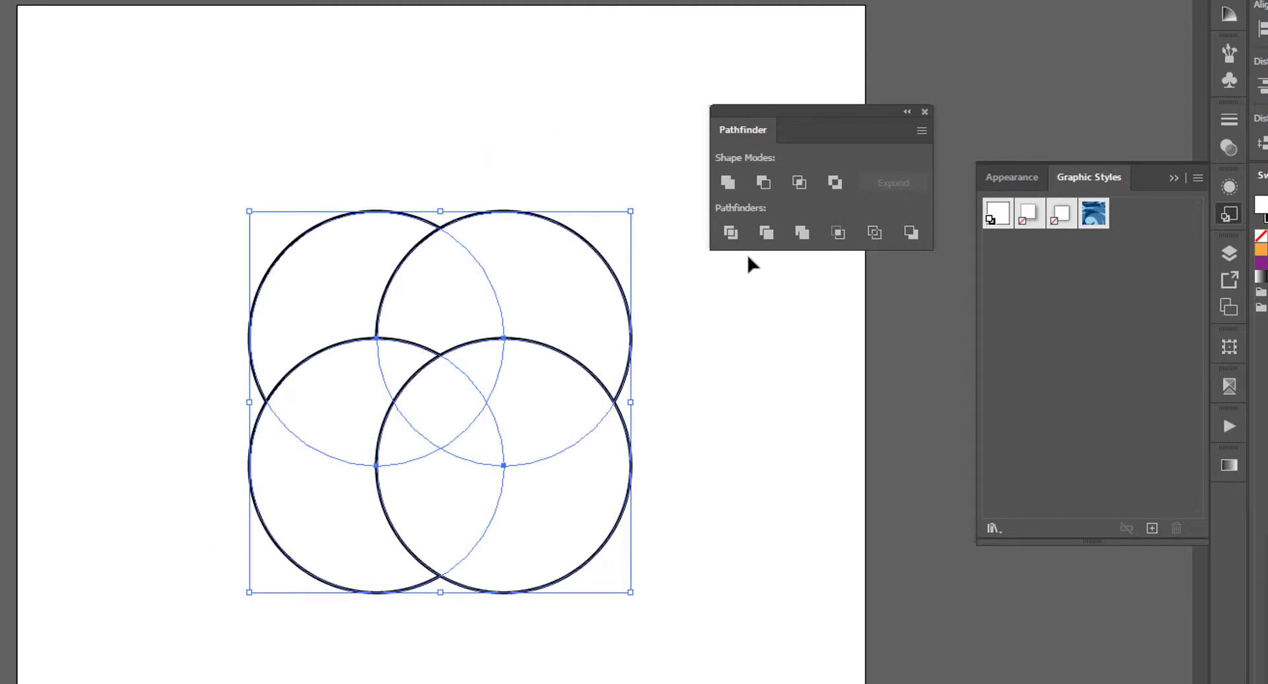
click(731, 232)
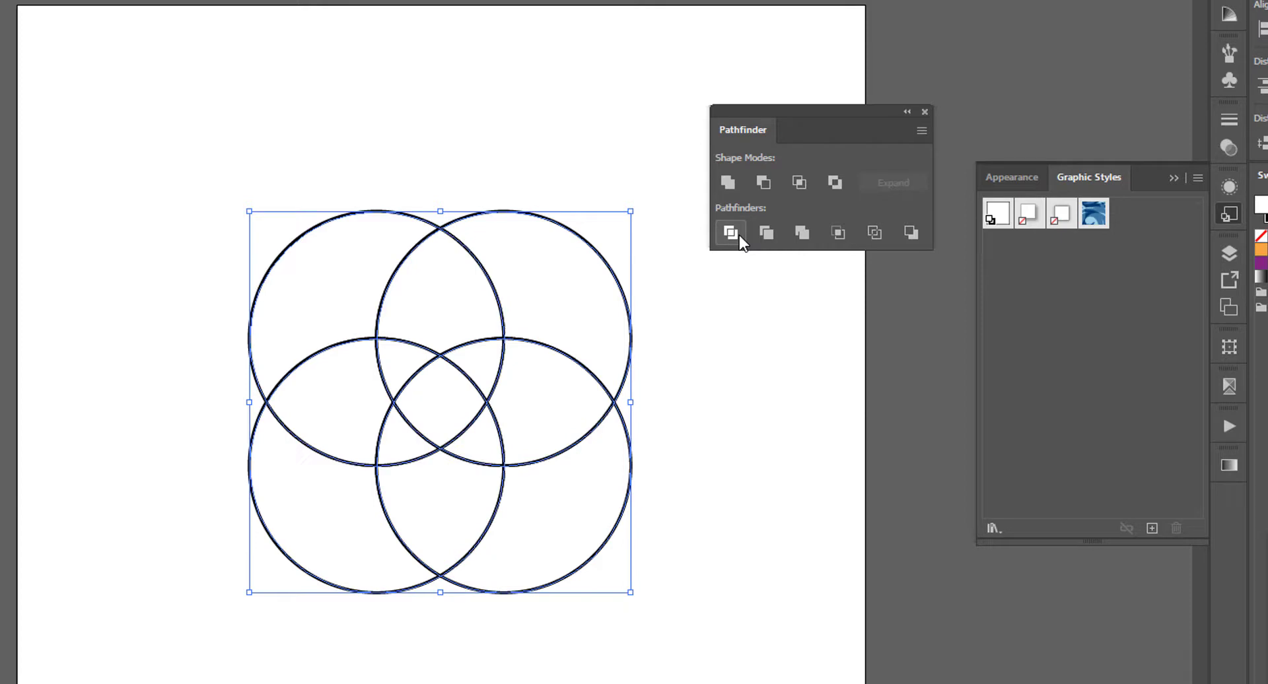
- Try to move one divided piece down and to the right, and undo the move
click(740, 425)
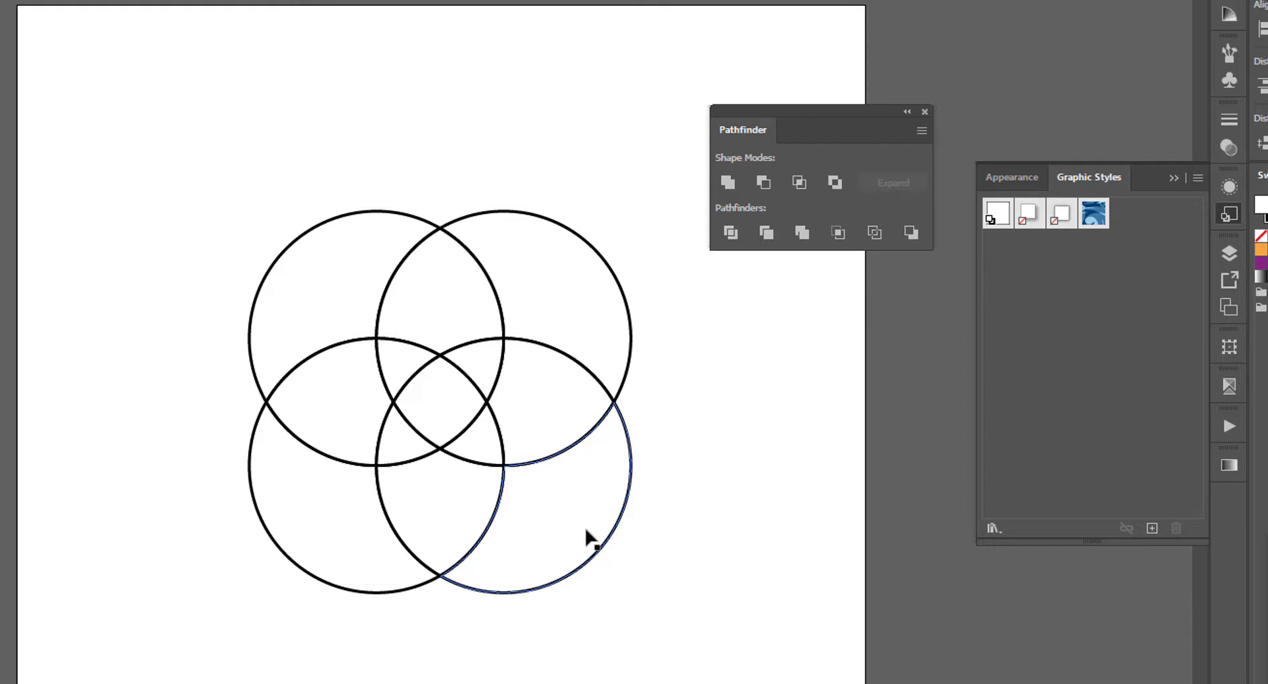
drag(528, 438, 633, 470)
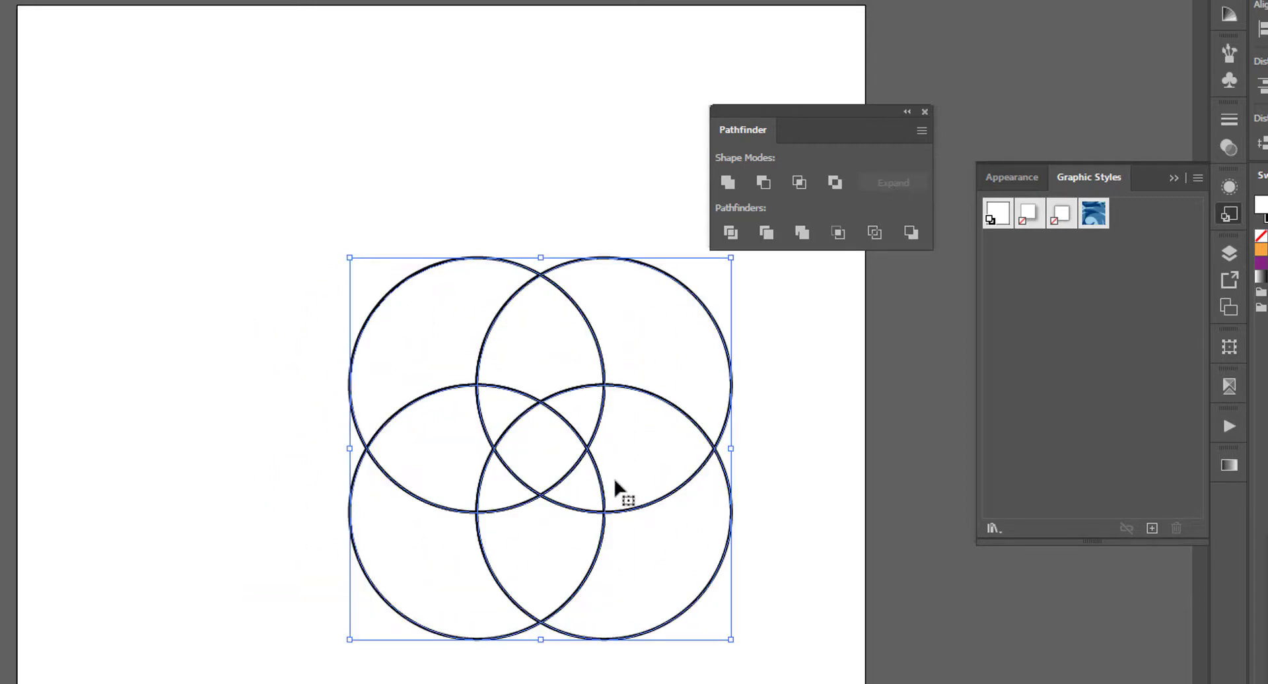
key(a)
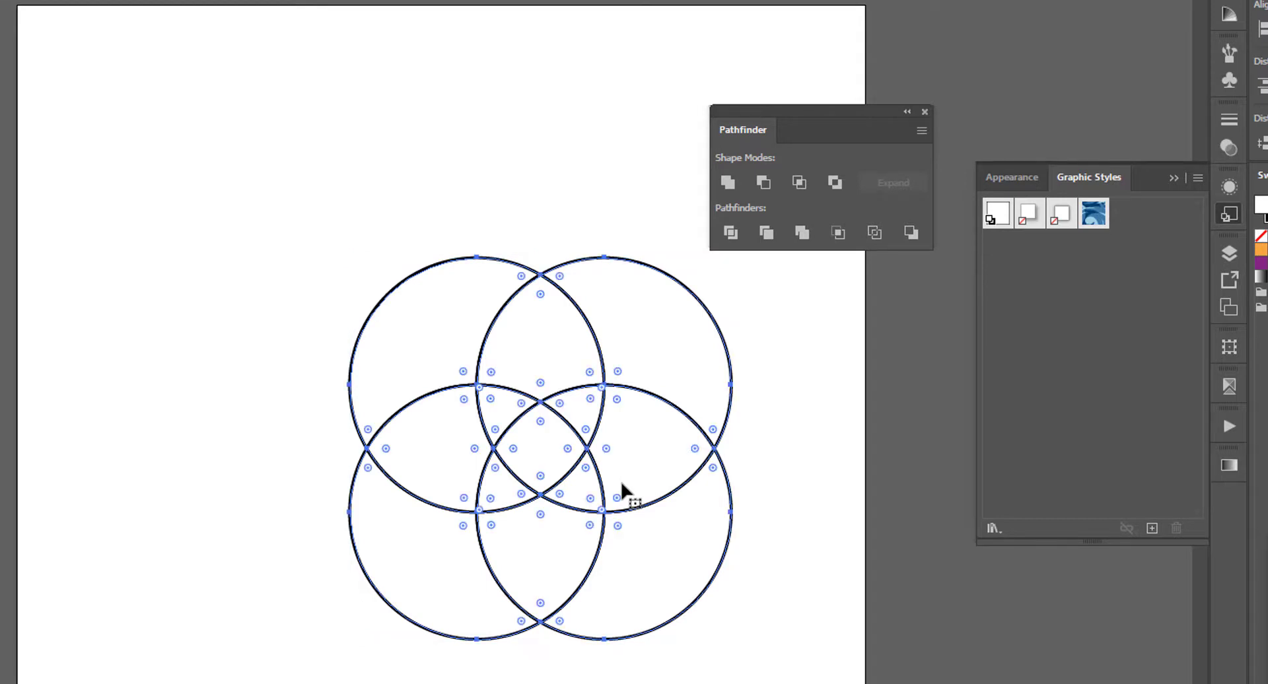
key(ctrl+z)
click(753, 457)
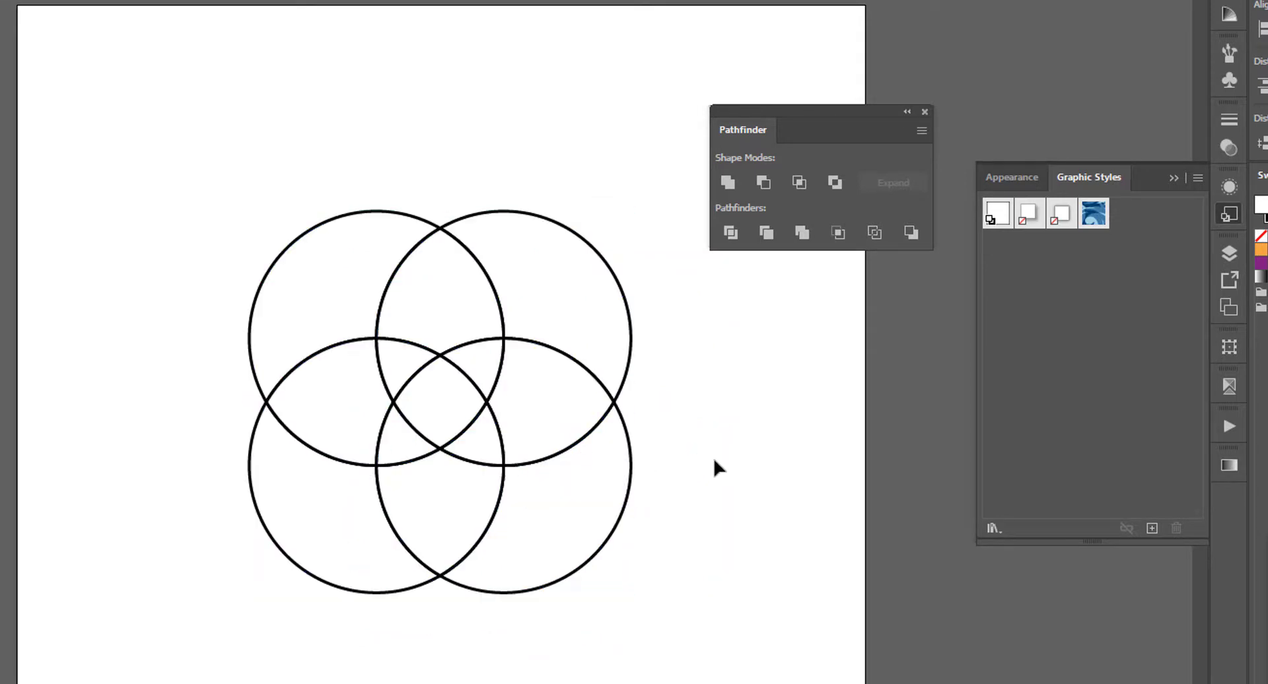
- Ungroup the divided circles so each piece can be selected individually
click(453, 358)
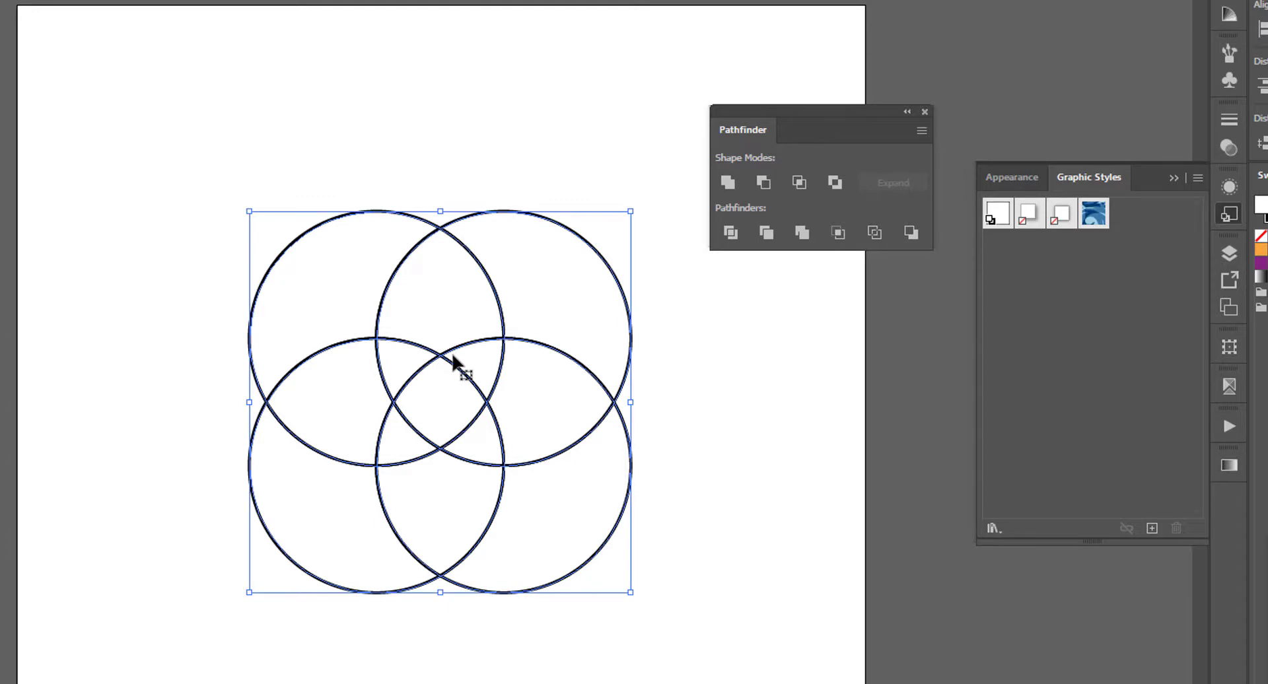
right_click(427, 315)
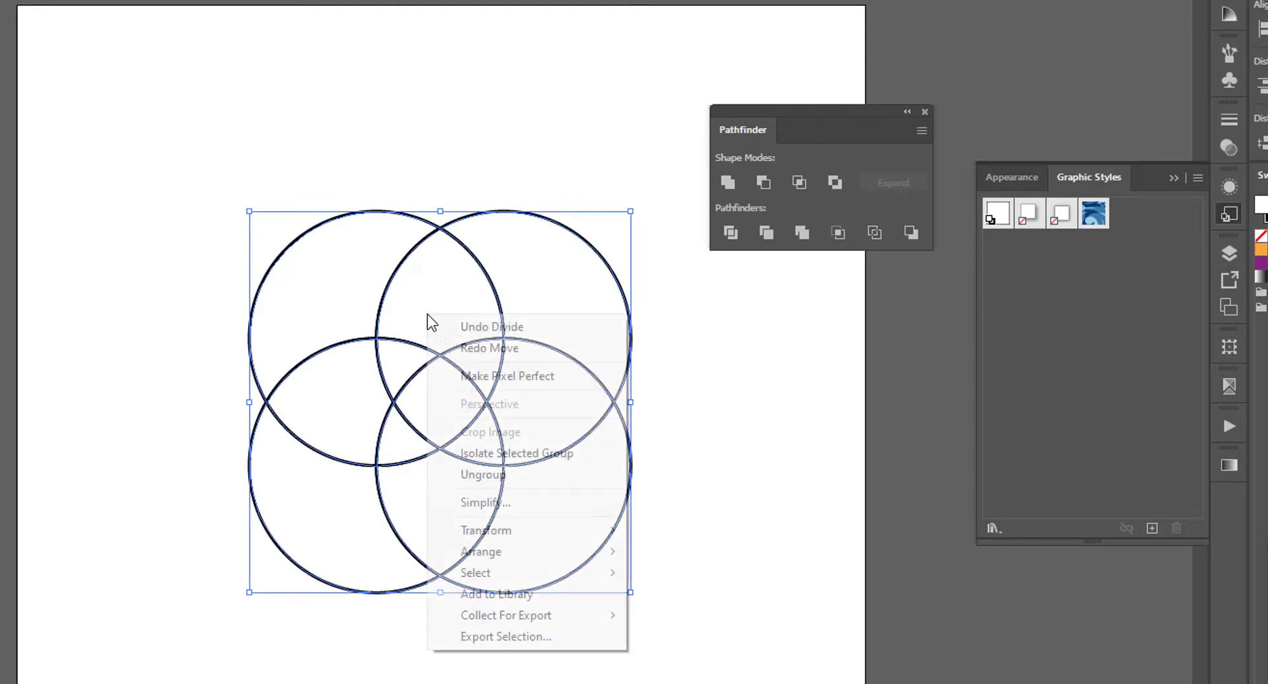
click(510, 471)
click(689, 476)
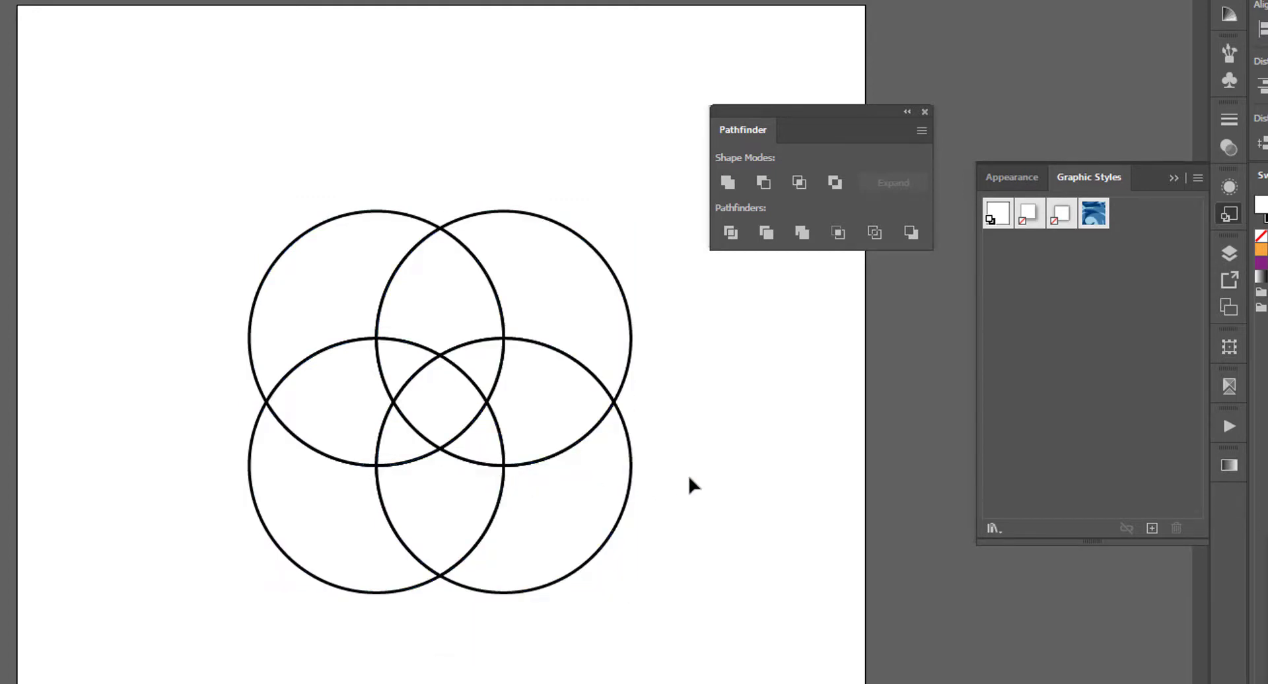
- Try to move a single ungrouped piece out of the design, and undo the move
drag(530, 403, 567, 396)
key(ctrl+z)
click(727, 446)
- Fill all pieces of the circle design with the orange swatch R=251 G=176 B=59
drag(178, 176, 667, 614)
mouse_move(719, 495)
mouse_down()
mouse_move(725, 504)
mouse_move(712, 501)
mouse_up()
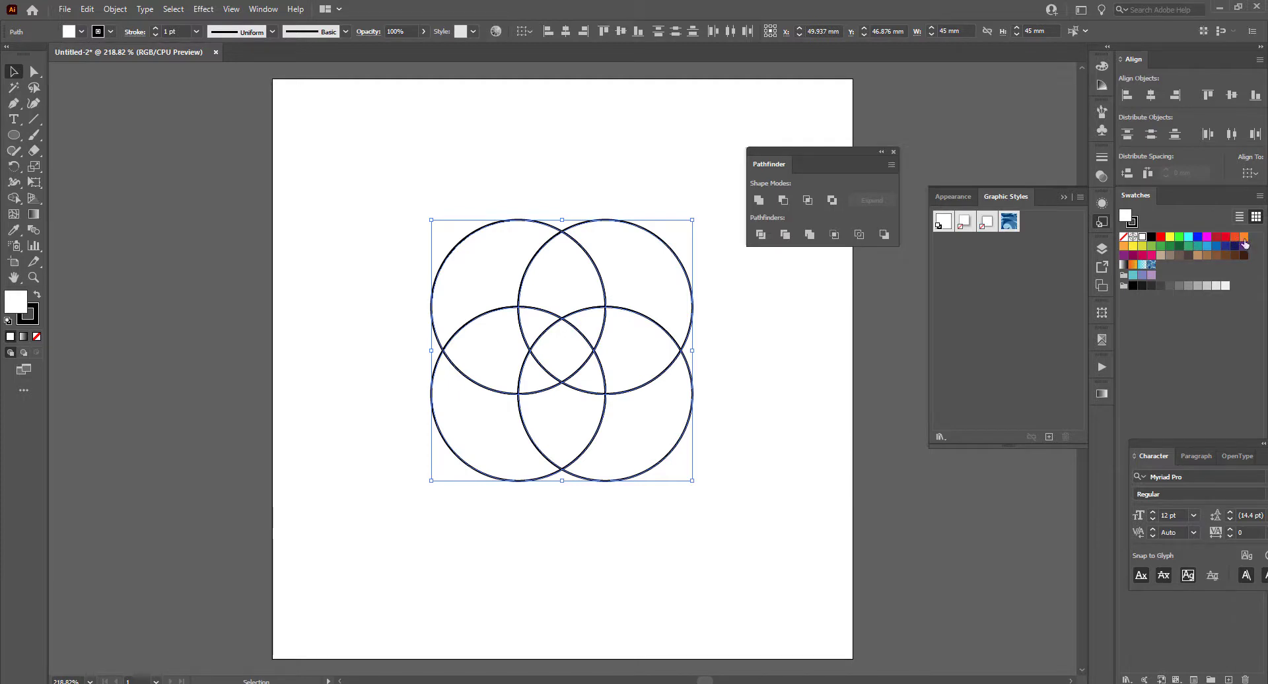
click(1123, 247)
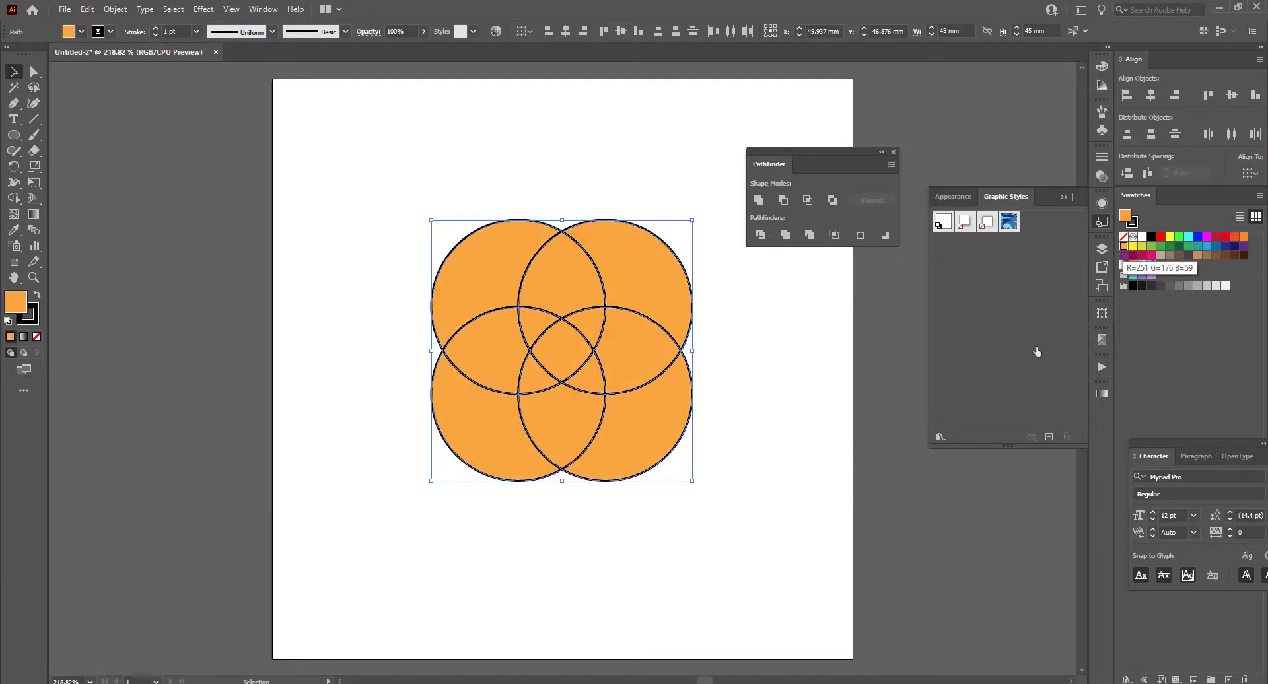
click(784, 394)
- Try pulling five of the orange pieces apart from the design, and undo all the moves
drag(687, 385, 722, 403)
drag(596, 333, 657, 329)
drag(487, 275, 416, 222)
drag(456, 430, 391, 486)
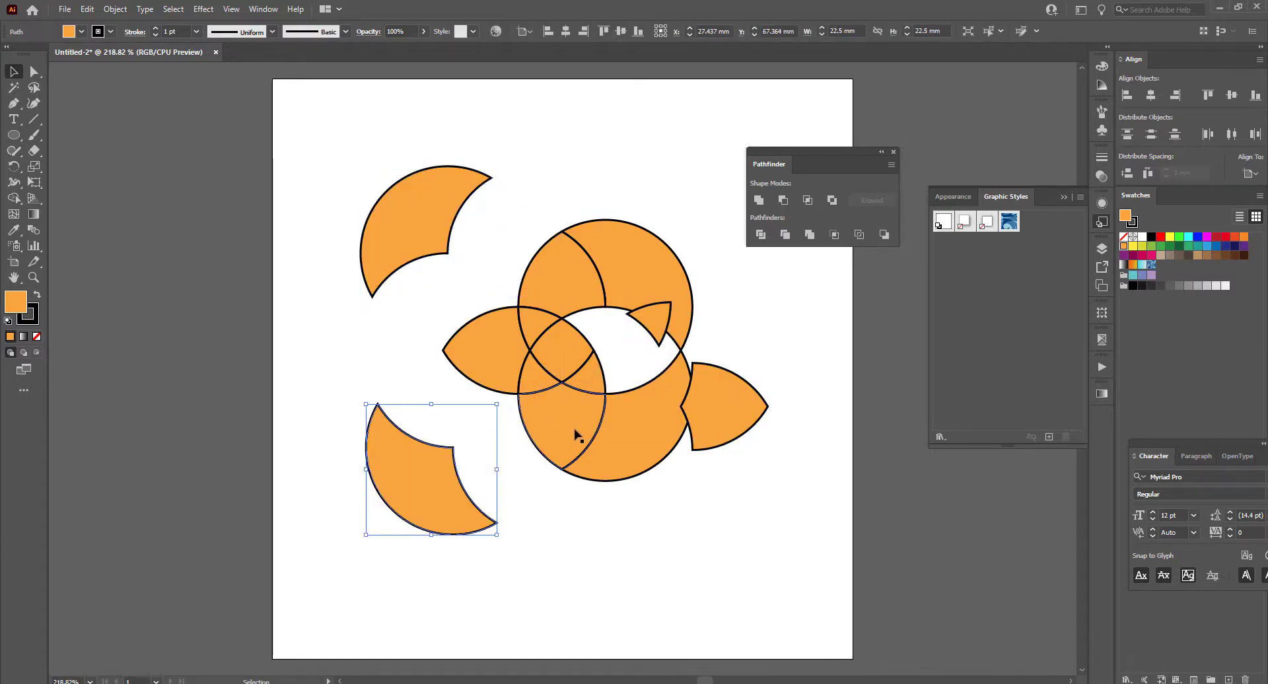
drag(578, 433, 569, 583)
key(a)
key(ctrl+z)
key(ctrl+z)
key(ctrl+z)
key(ctrl+z)
key(ctrl+z)
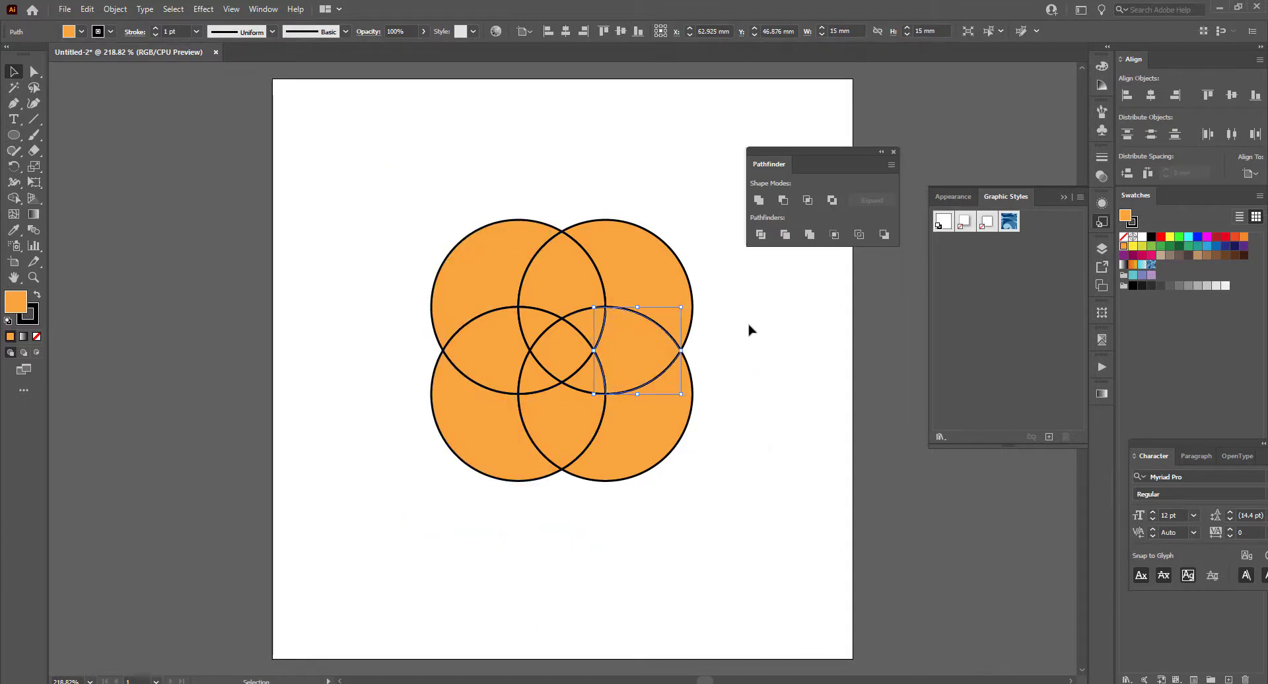
key(v)
click(763, 346)
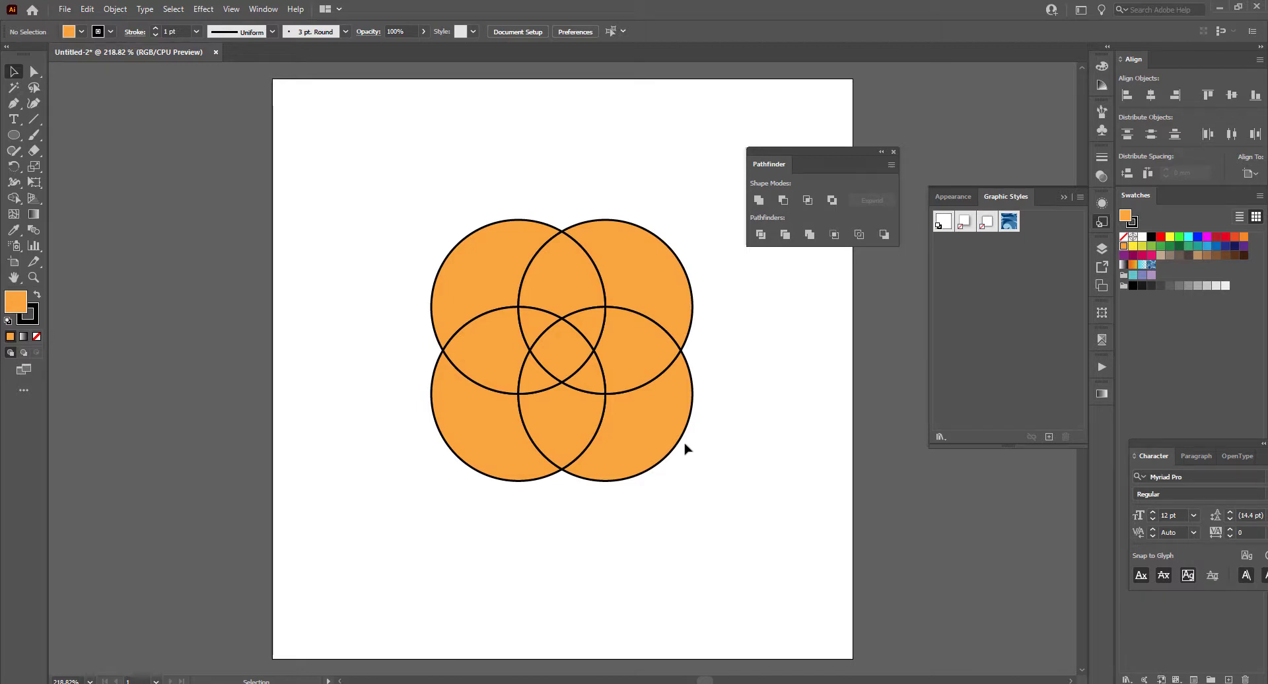
- Delete the upper, right, lower and left petal pieces and the central piece of the orange design
click(577, 294)
click(592, 331)
click(544, 266)
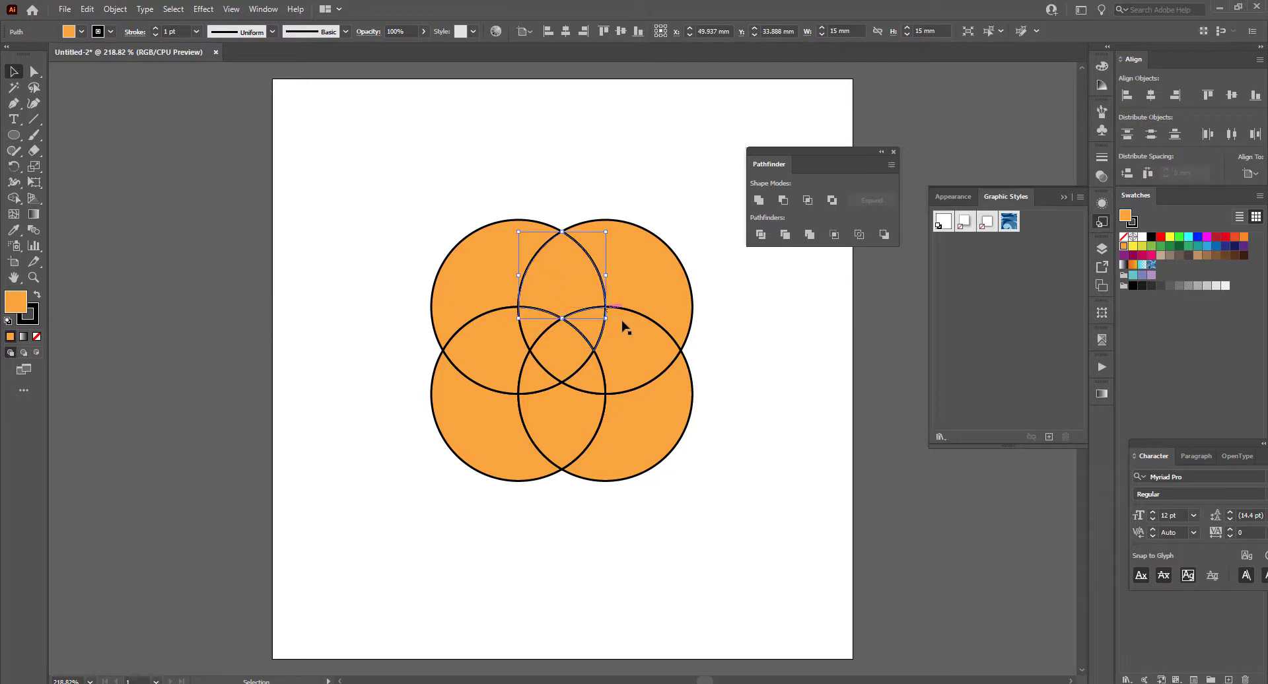
key(Delete)
click(640, 346)
key(Delete)
click(565, 423)
key(Delete)
click(495, 359)
key(Delete)
click(566, 359)
key(Delete)
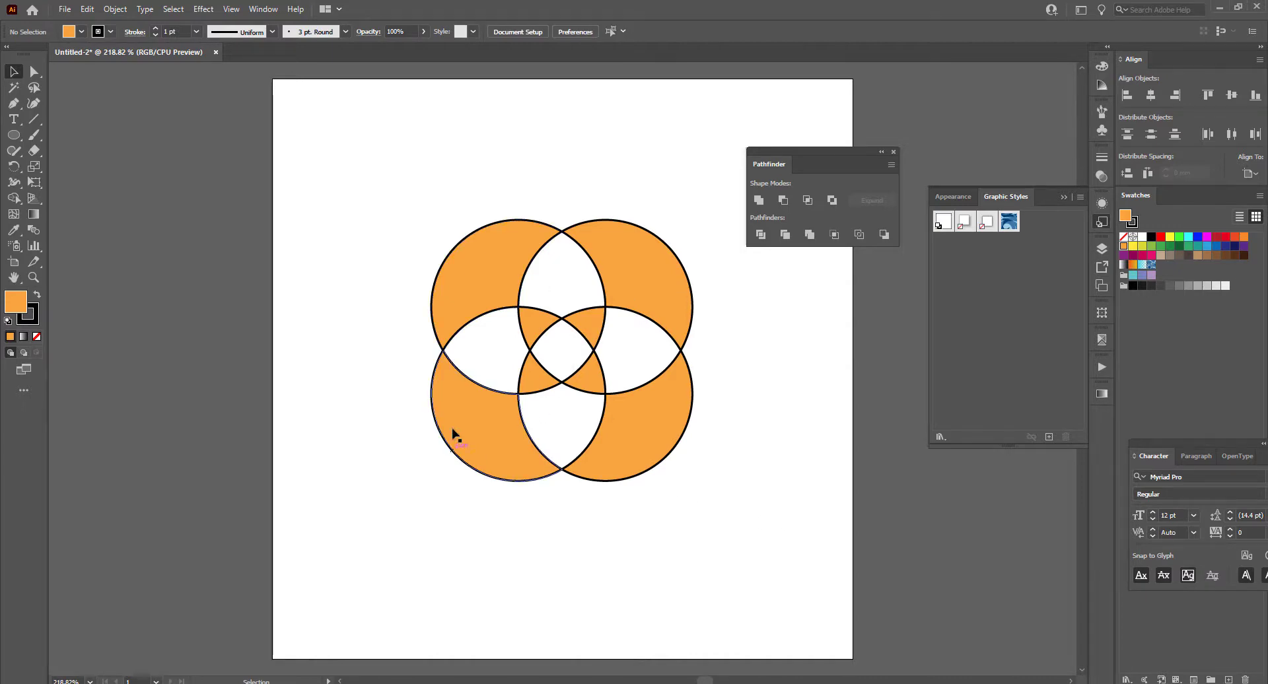
- Remove the stroke from all remaining orange pieces and deselect them
drag(369, 193, 740, 505)
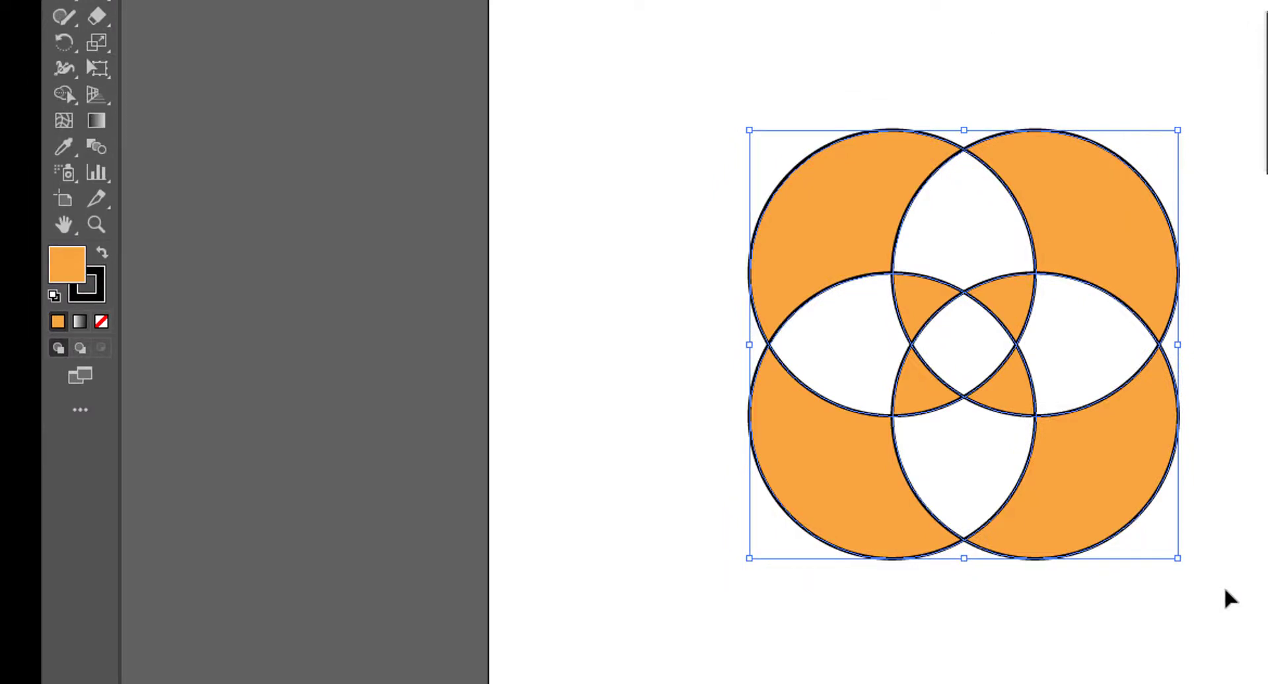
click(99, 291)
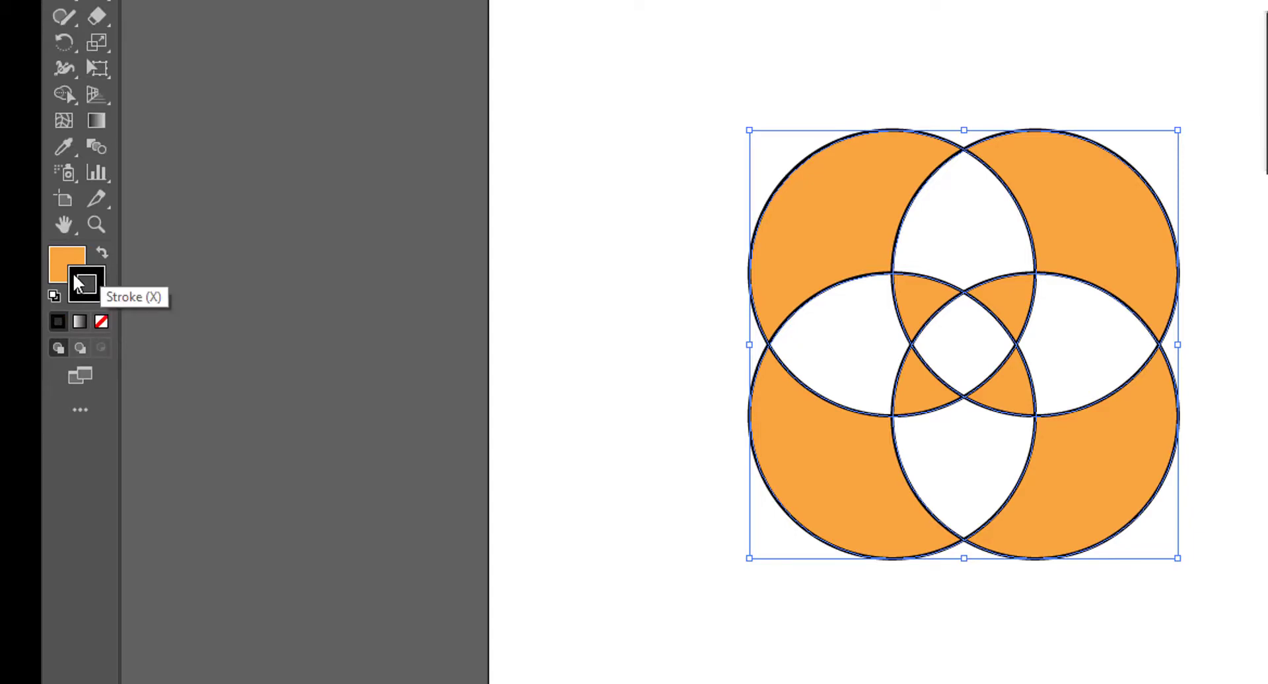
click(101, 321)
key(ctrl+shift+a)
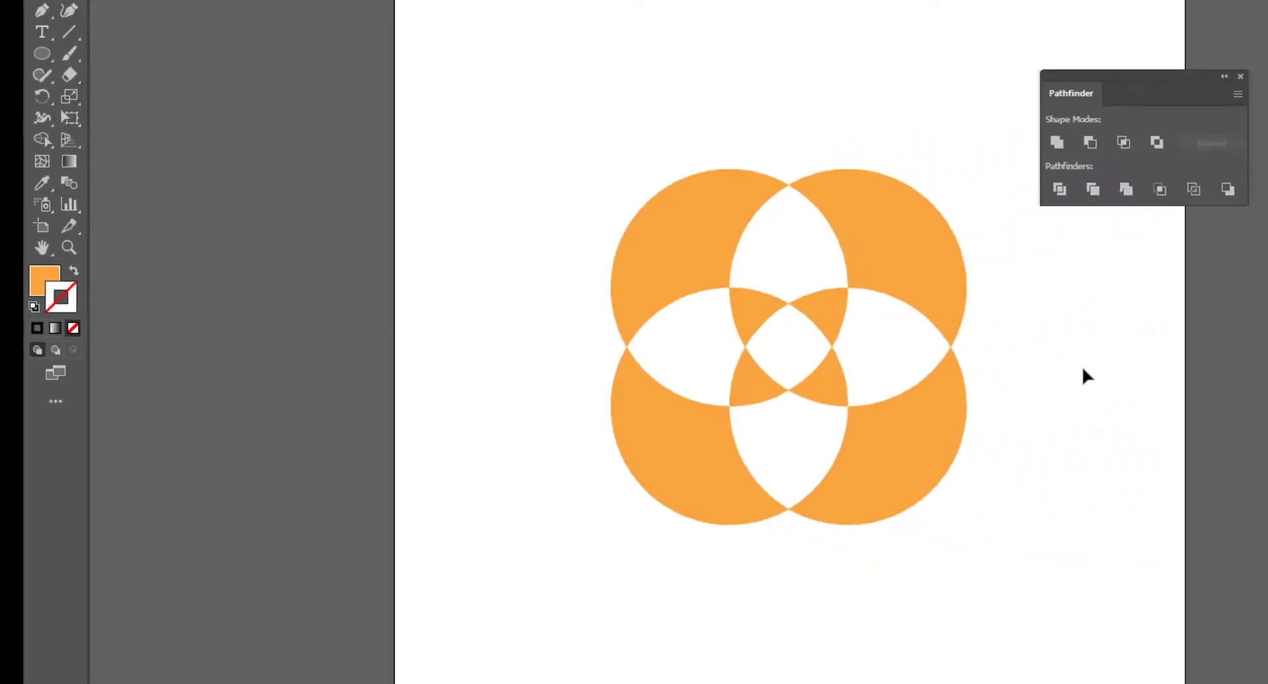
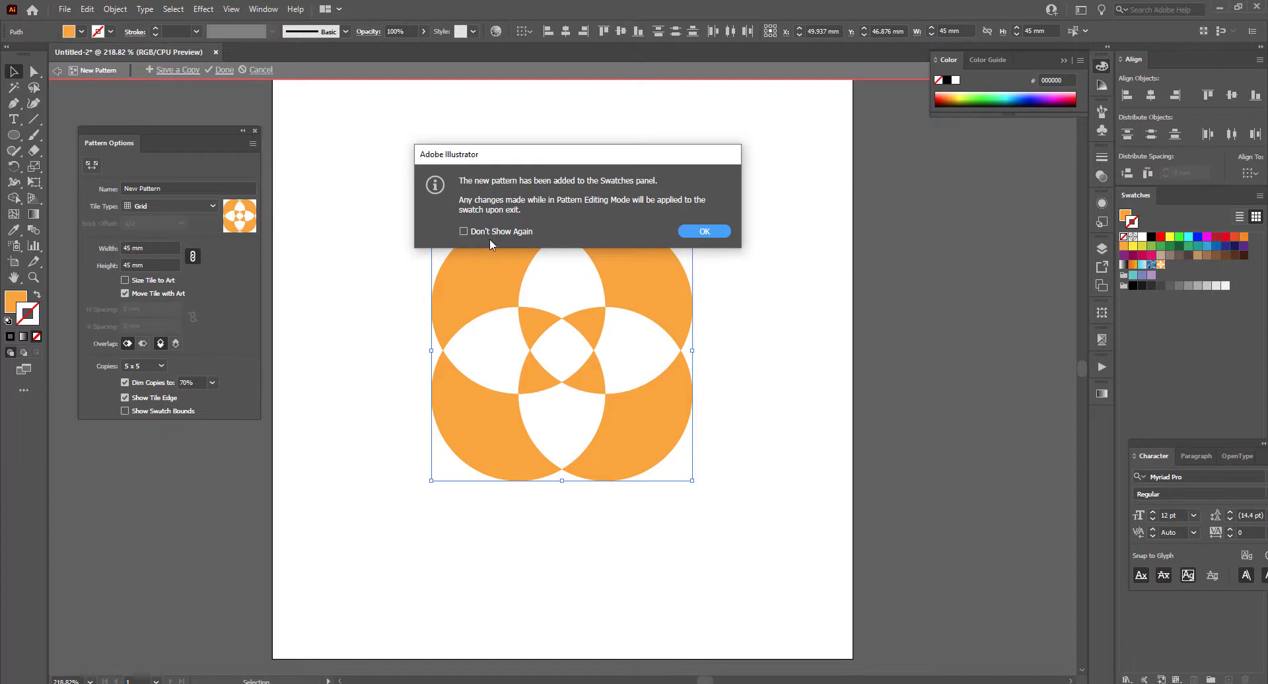
- Make a pattern swatch from the orange design with the Grid tile type at 45 × 45 mm, and finish pattern editing
click(696, 233)
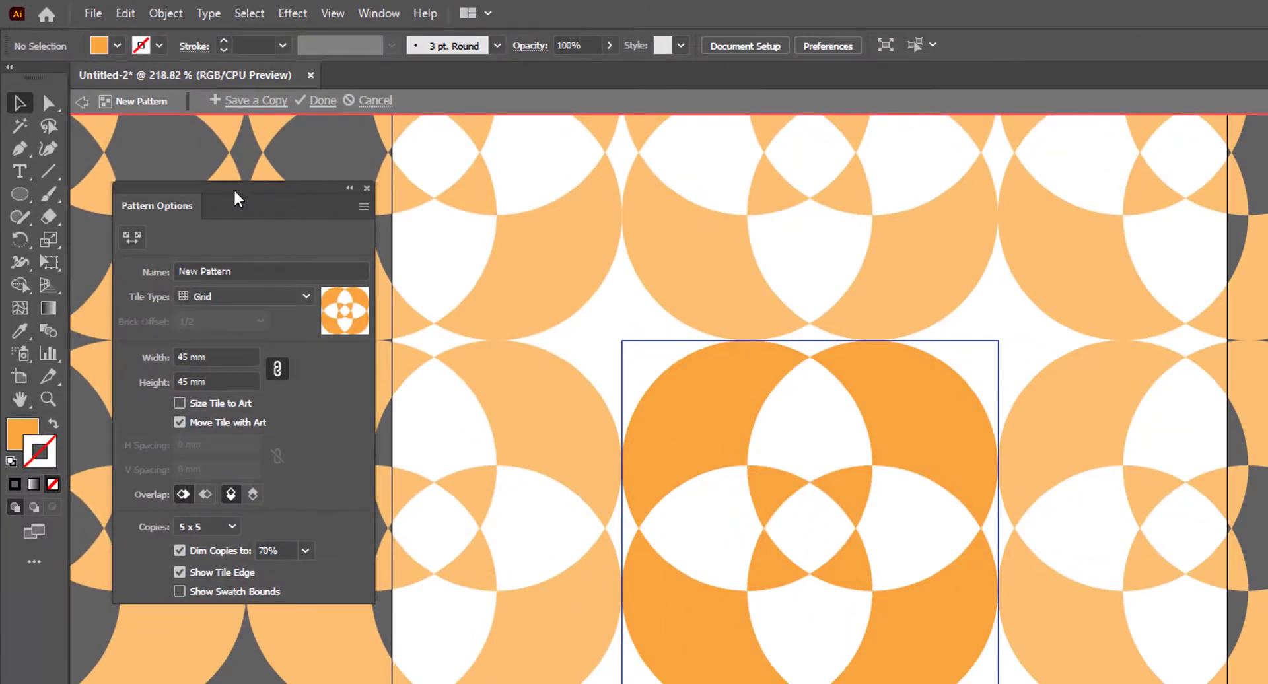
drag(239, 198, 461, 254)
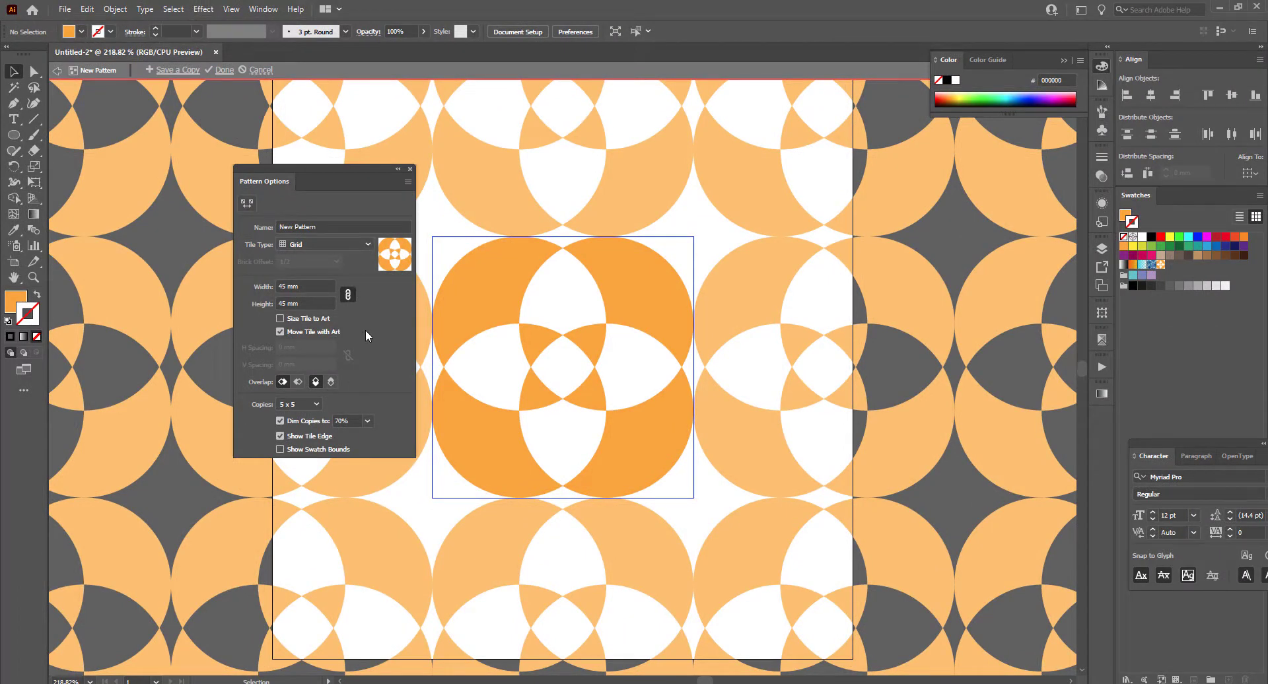
click(223, 70)
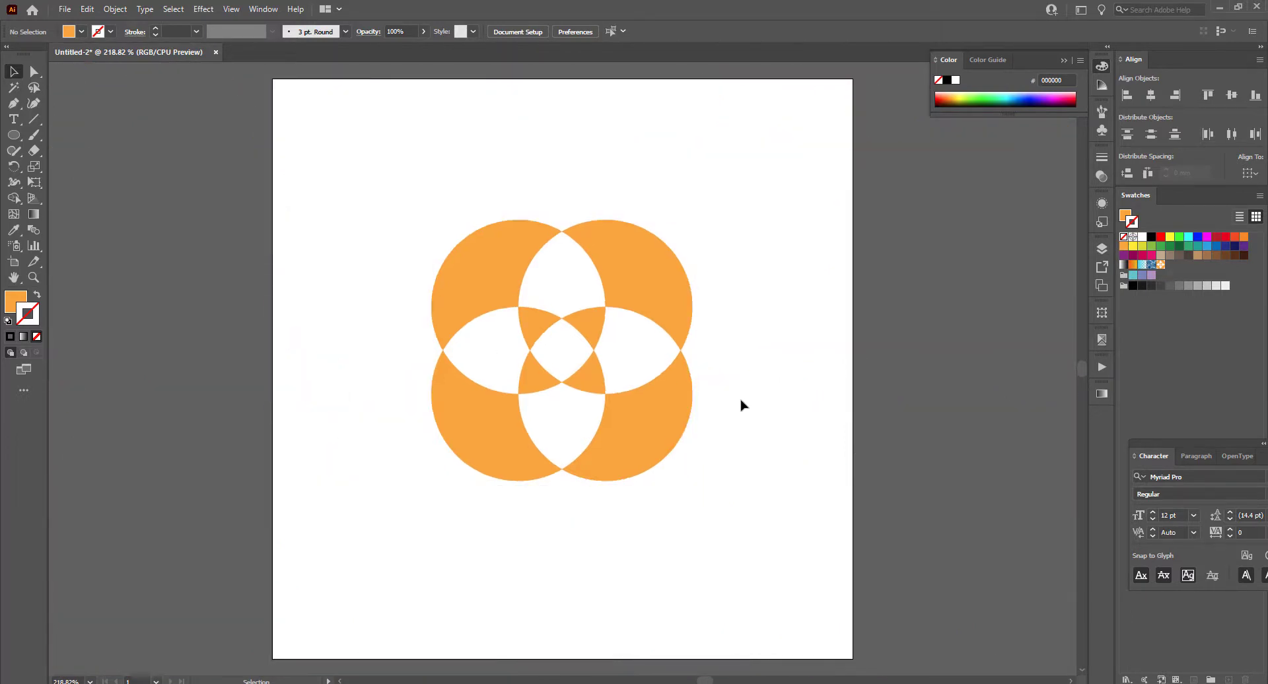
- Move the orange design off the artboard to its left and draw a 100 × 100 mm rectangle covering the artboard
drag(385, 192, 174, 387)
click(524, 359)
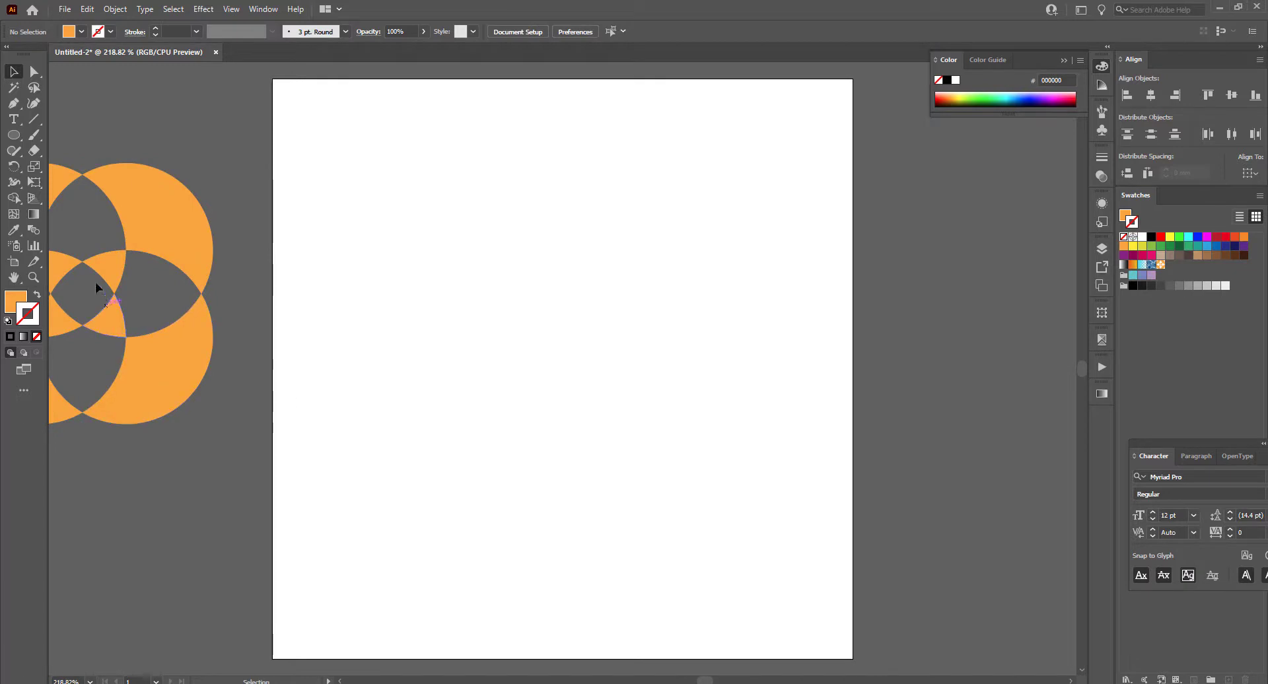
click(13, 137)
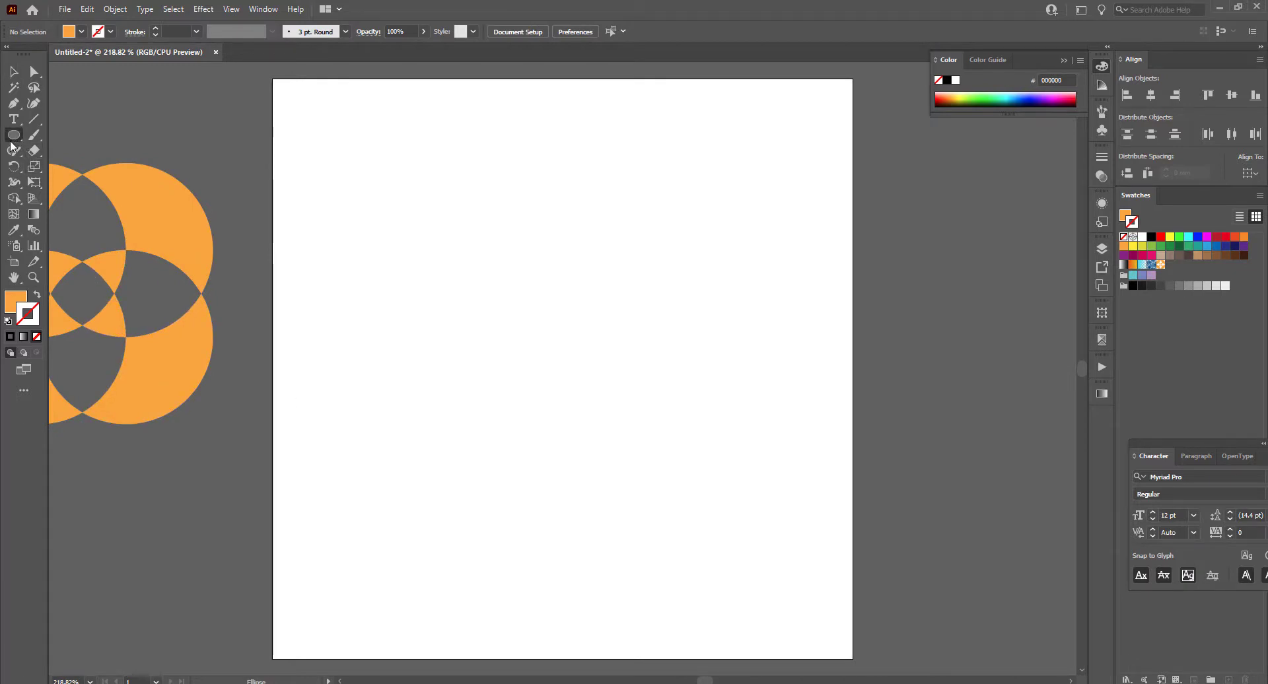
click(11, 141)
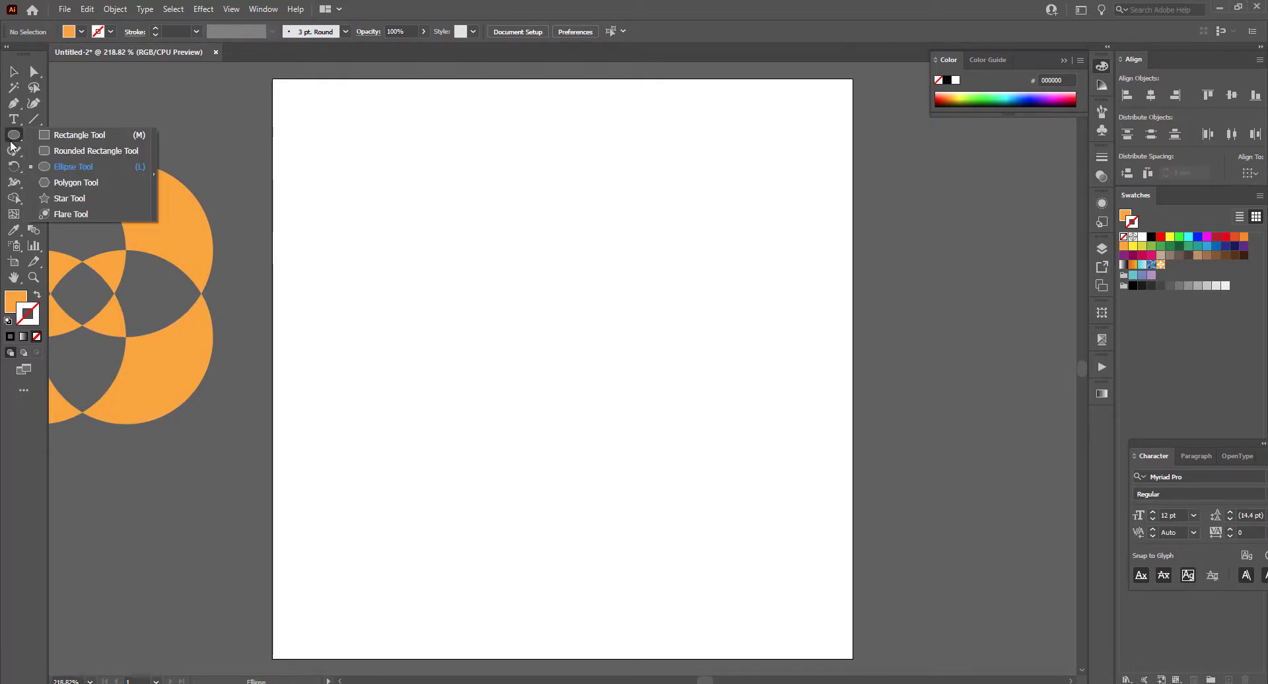
click(56, 135)
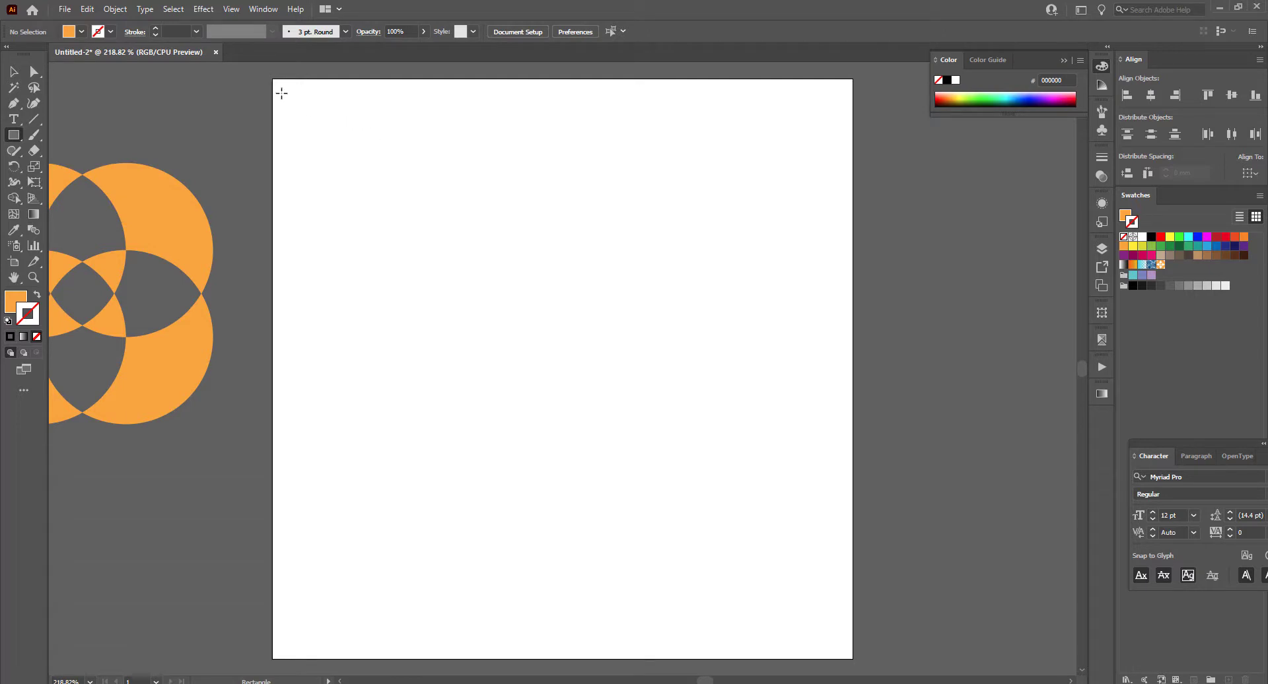
drag(272, 79, 853, 659)
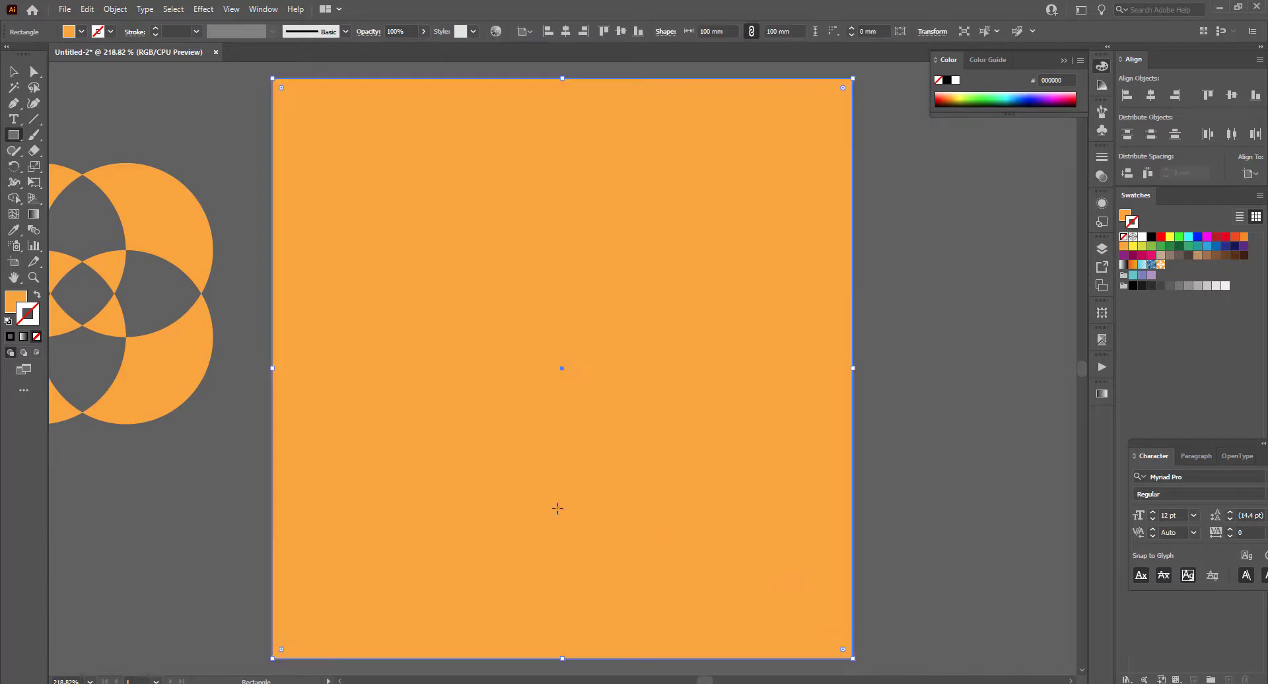
- Fill the artboard-sized square with the new orange circle pattern swatch
click(16, 302)
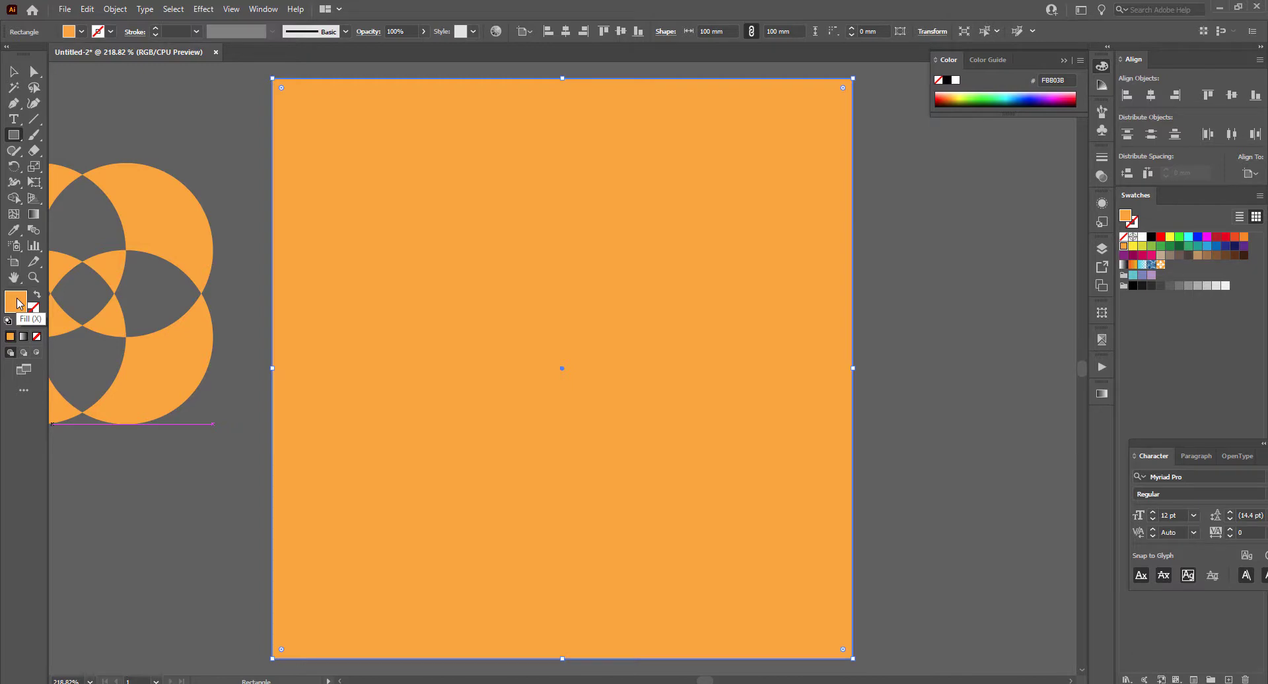
click(1161, 266)
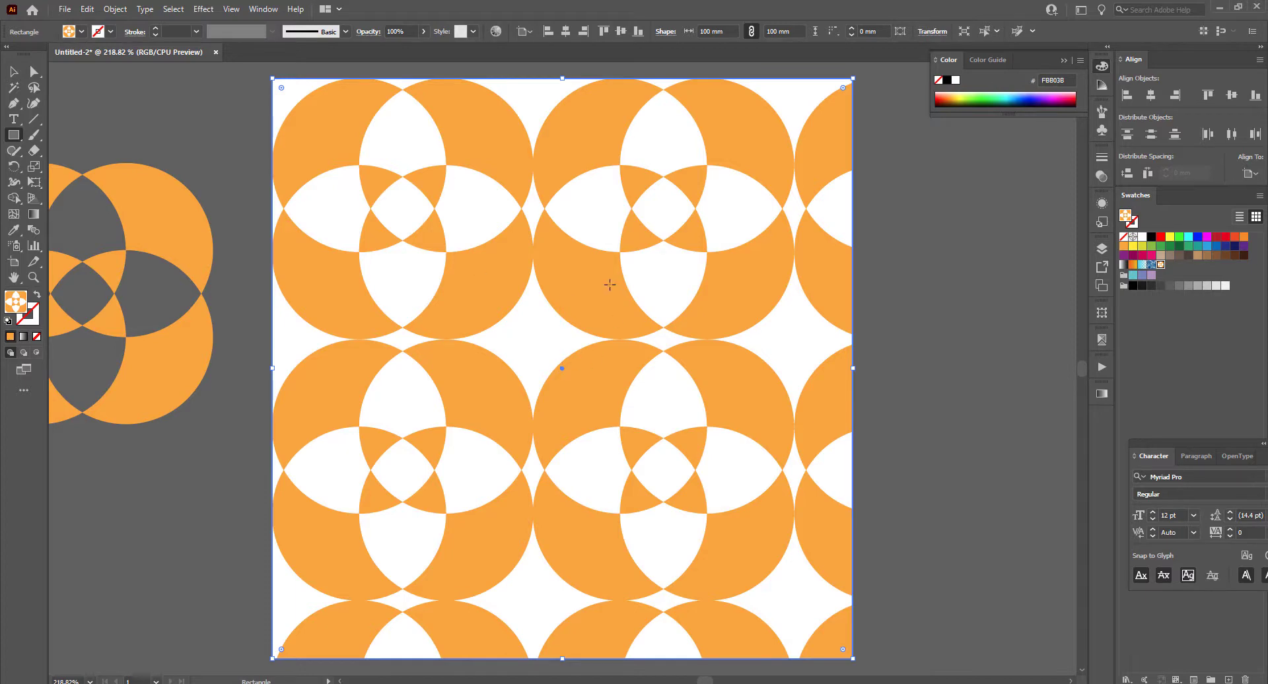
click(21, 74)
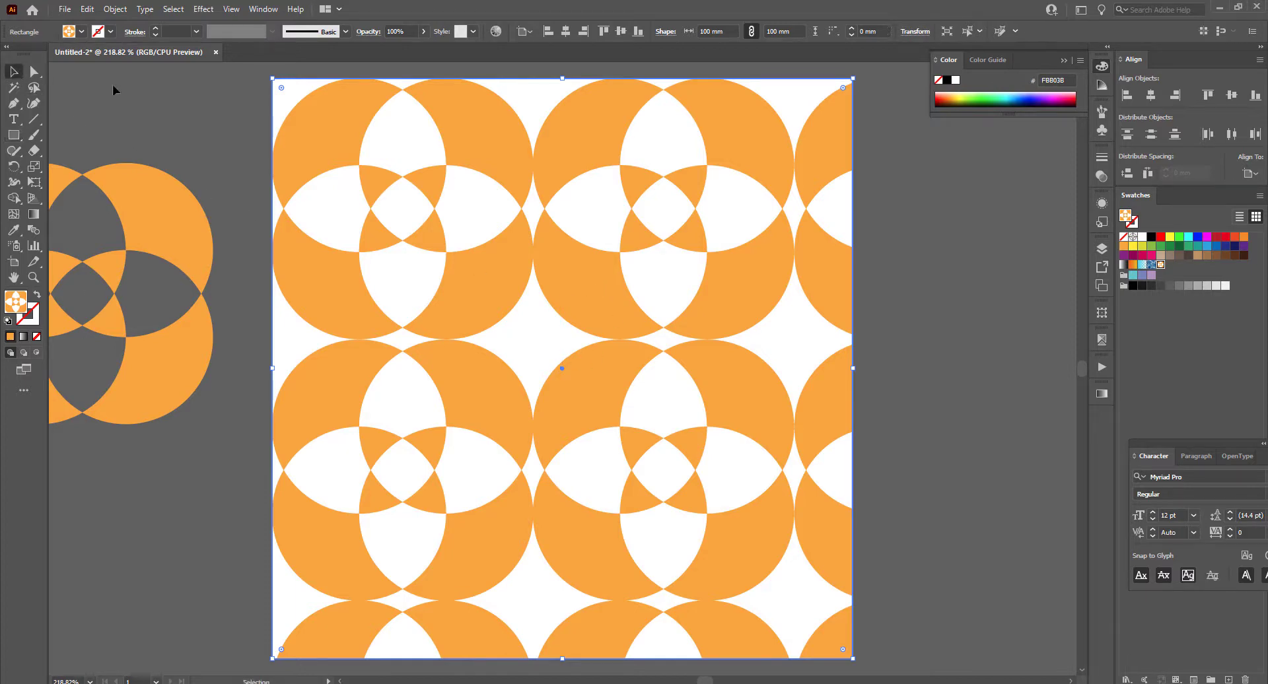
- Shrink the patterned square from its upper-left corner to about 69 × 75 mm
drag(271, 78, 452, 225)
key(a)
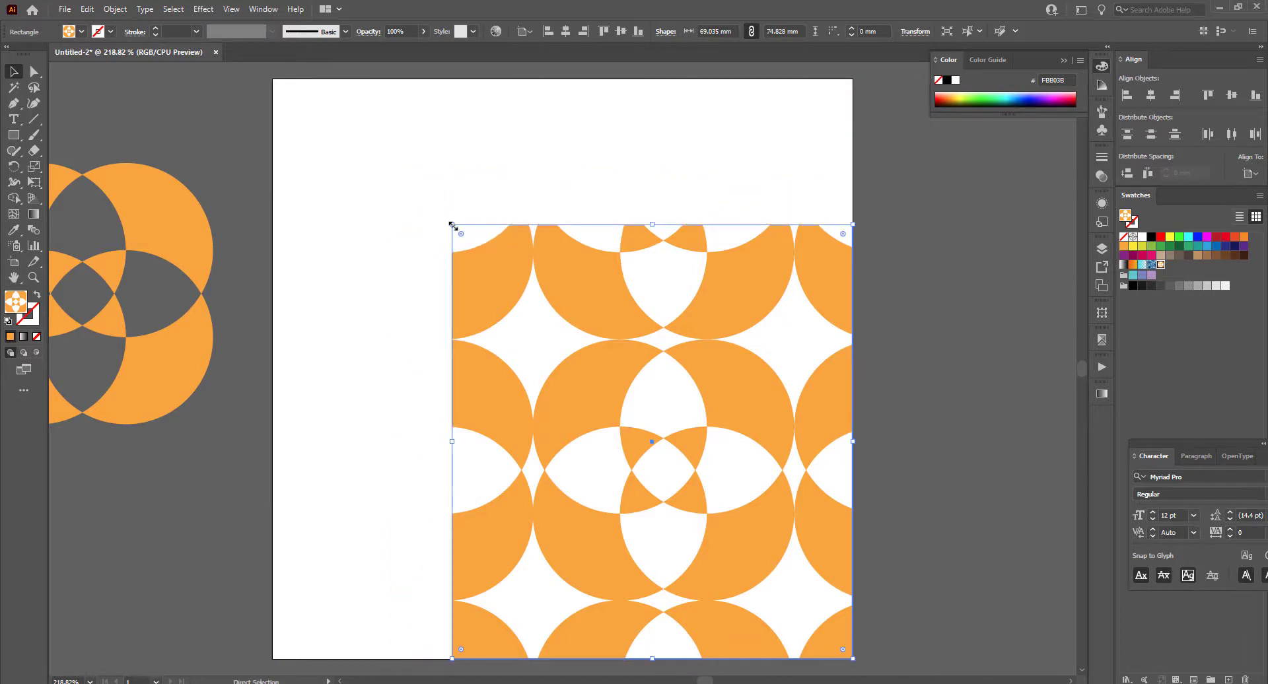
key(ctrl+minus)
key(ctrl+minus)
key(ctrl+minus)
key(ctrl+minus)
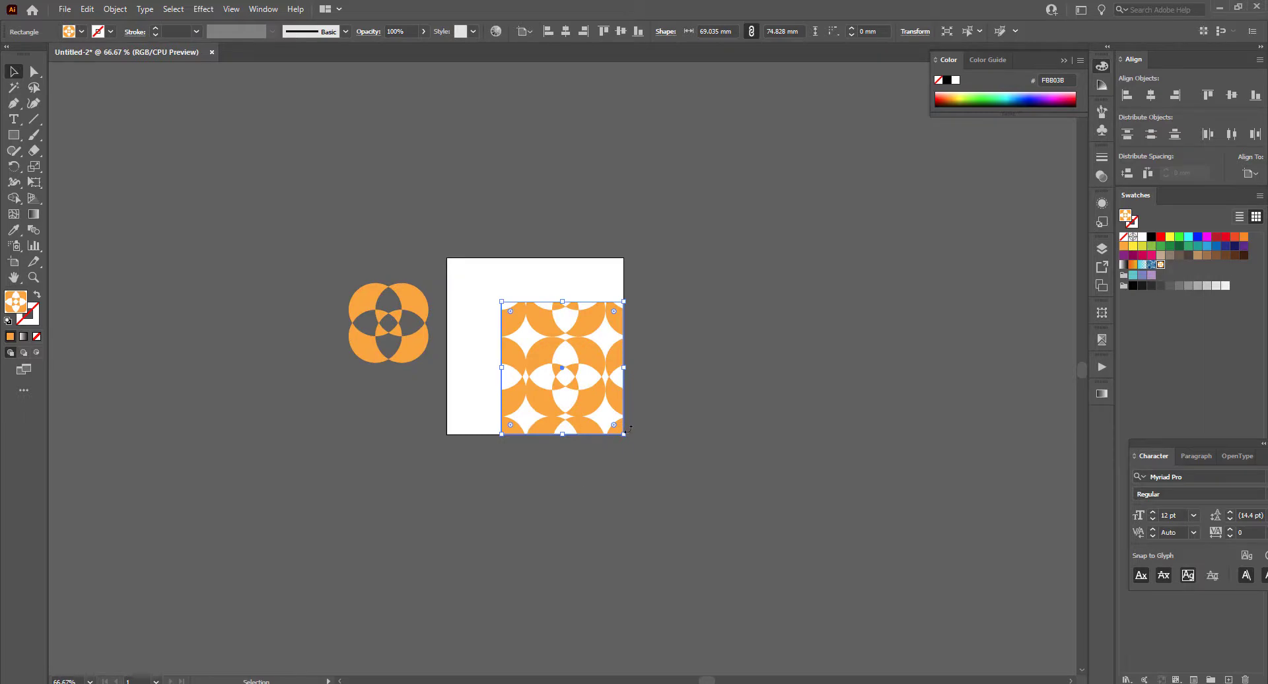
- Enlarge the patterned rectangle to about 211 × 152 mm and align it with the artboard's upper-left corner
drag(627, 428, 874, 570)
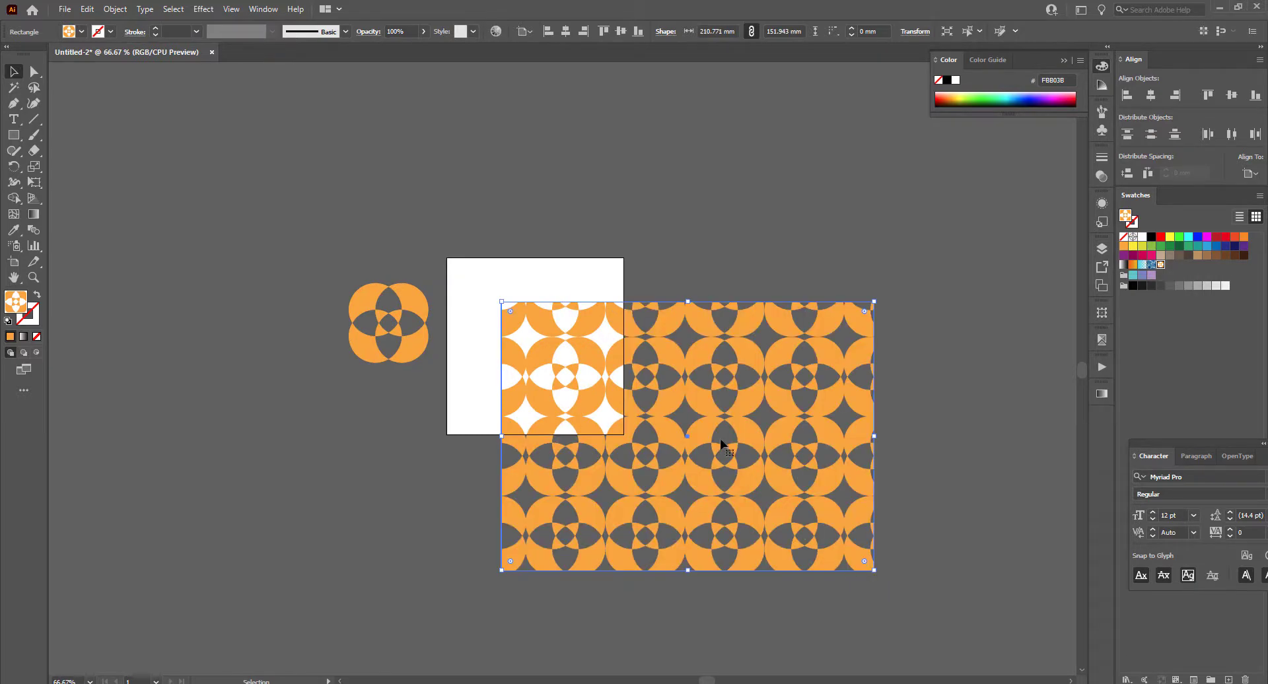
drag(672, 416, 608, 375)
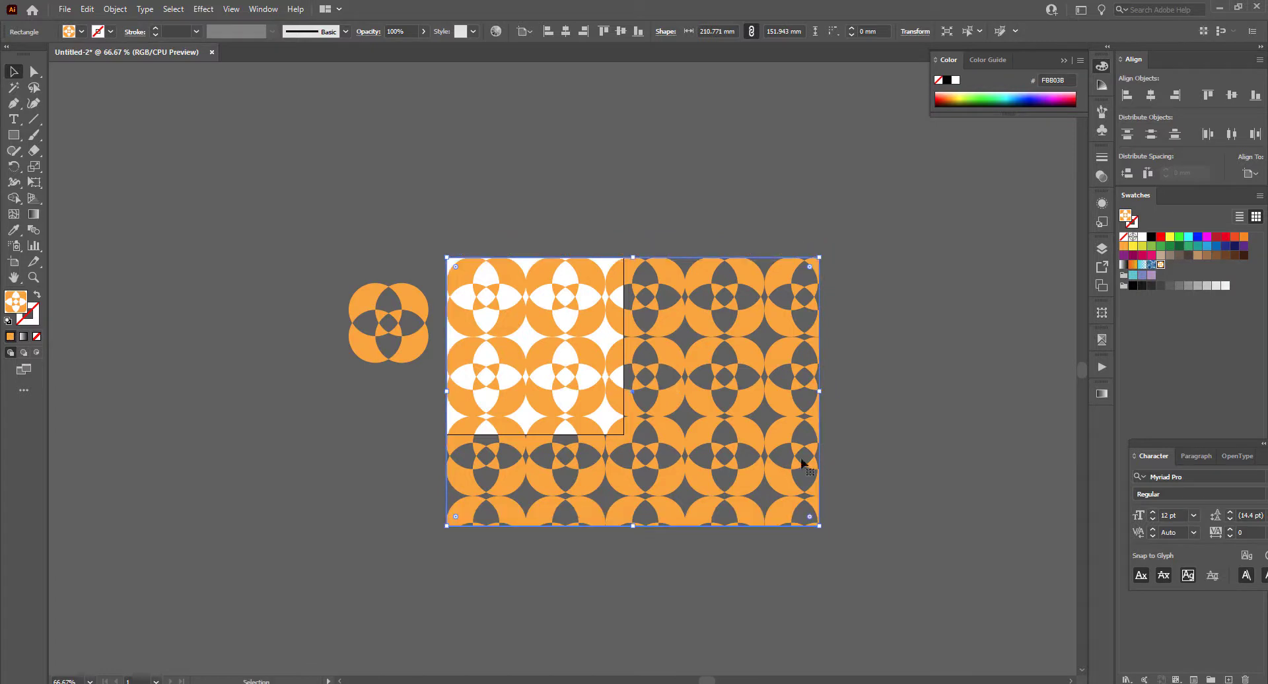
- Resize the patterned rectangle to 100 × 100 mm so it covers just the artboard, and select it
drag(819, 526, 623, 434)
click(734, 396)
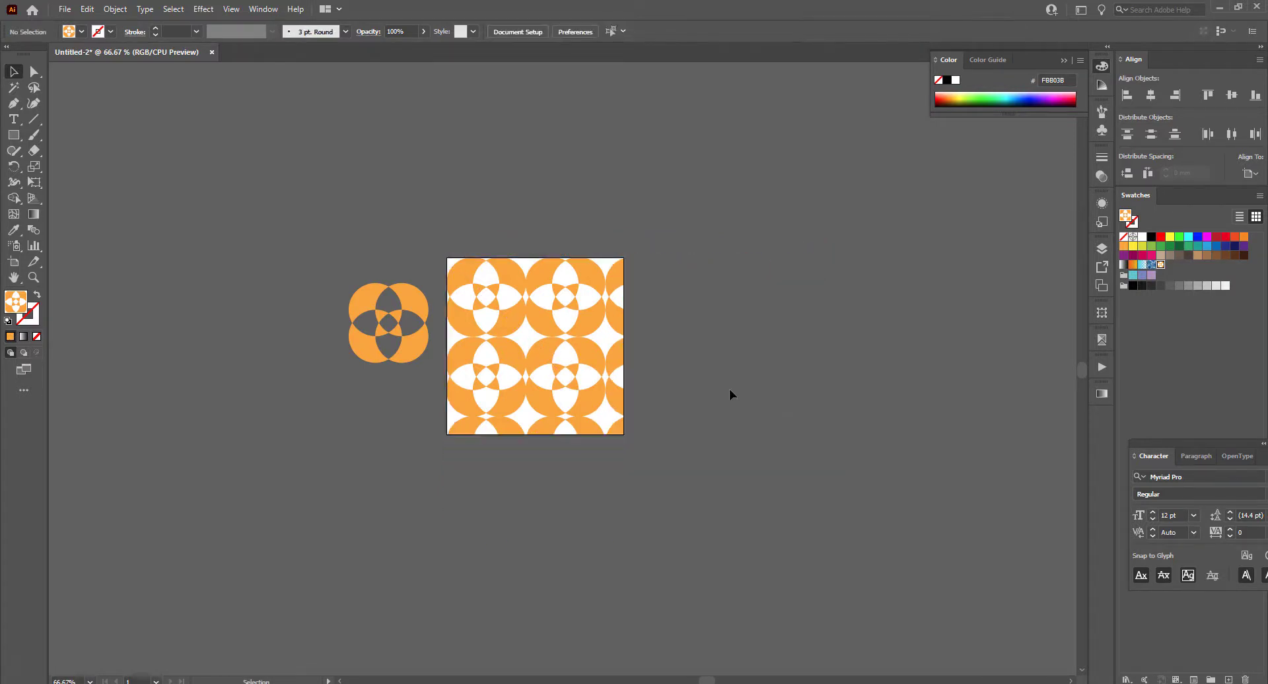
click(522, 325)
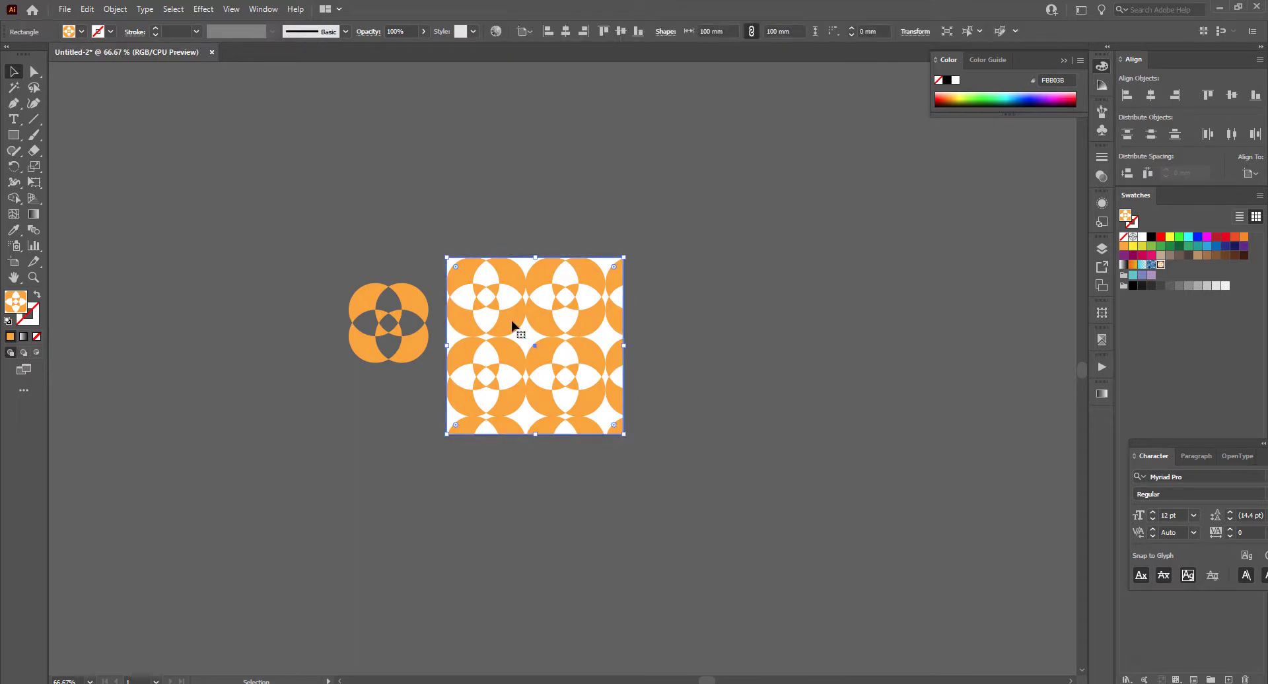
- Open the Scale settings for the patterned square and move the dialog clear of the artwork
click(697, 393)
click(115, 9)
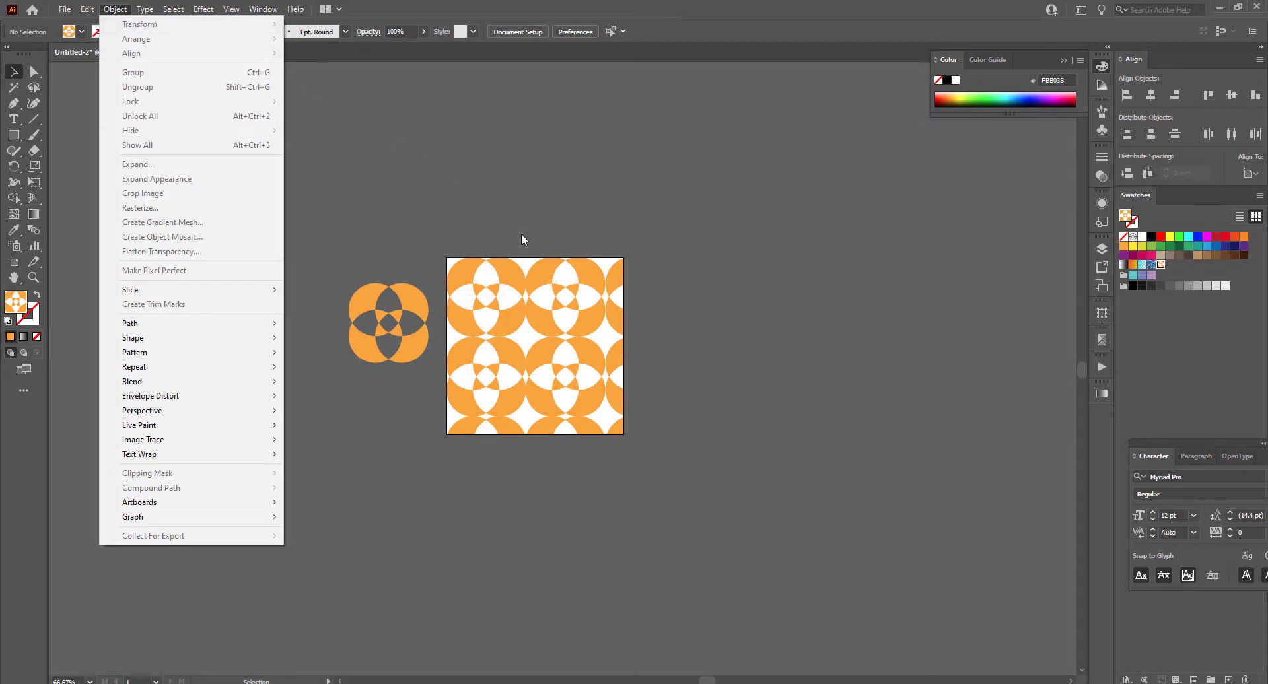
click(546, 318)
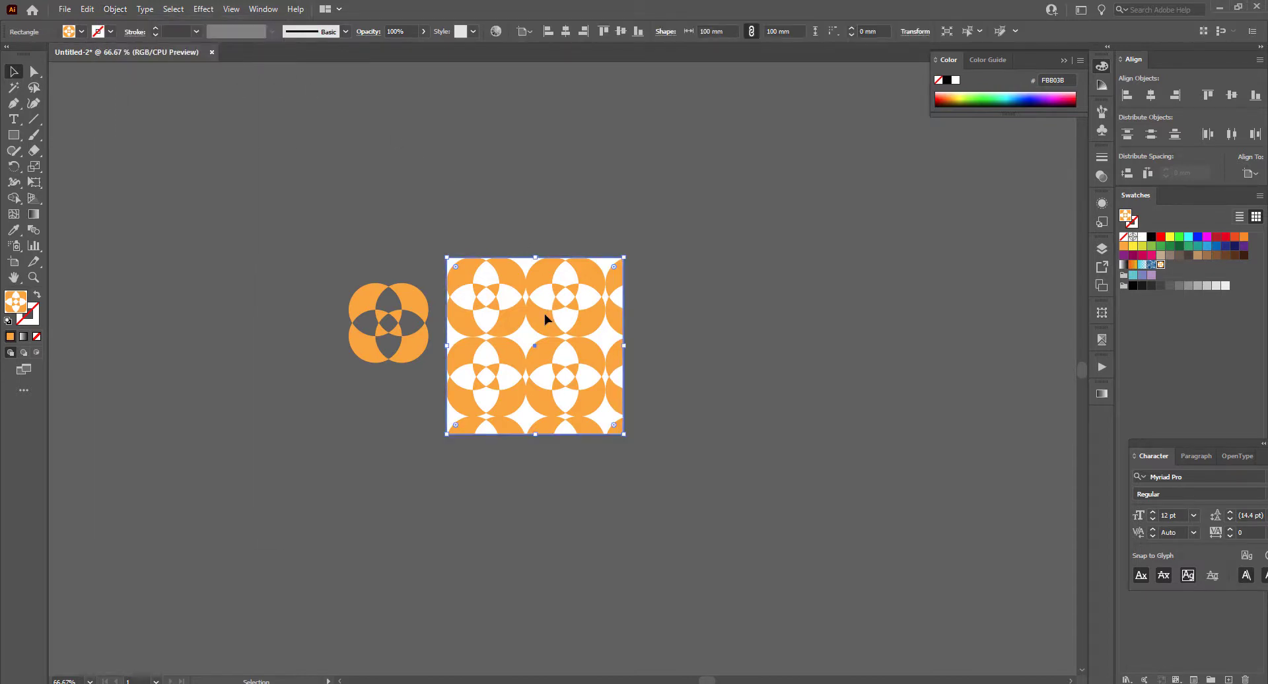
click(111, 11)
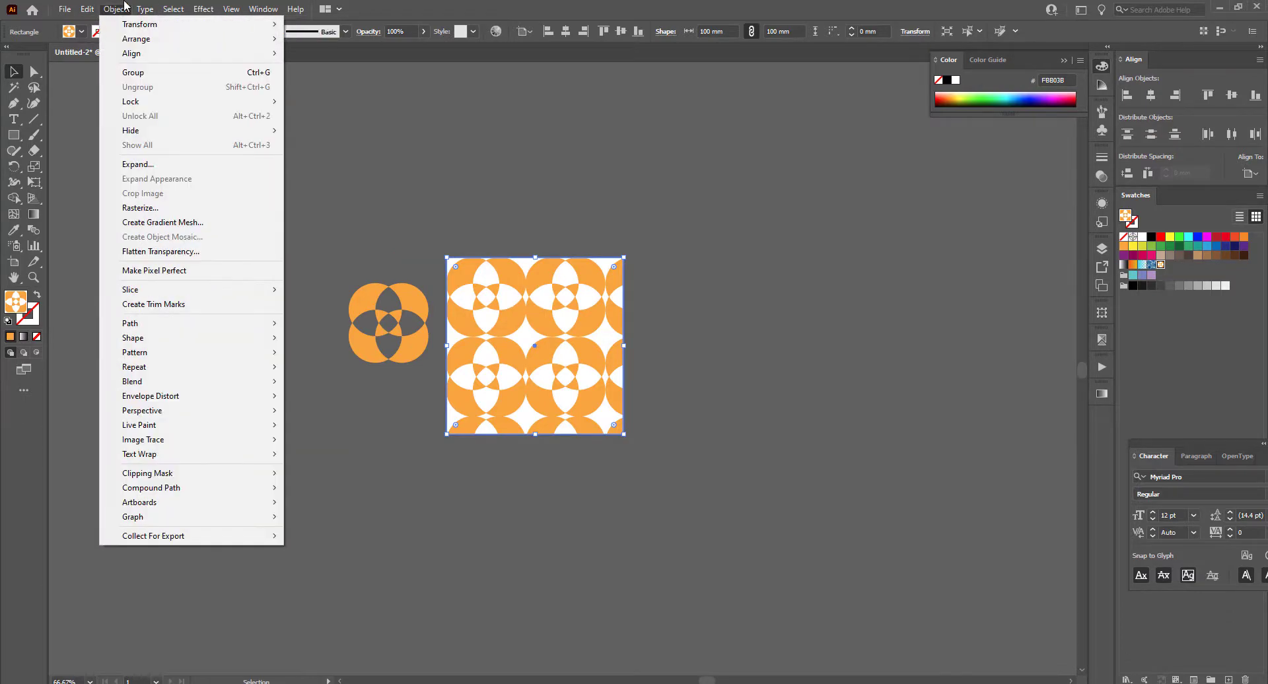
mouse_move(127, 29)
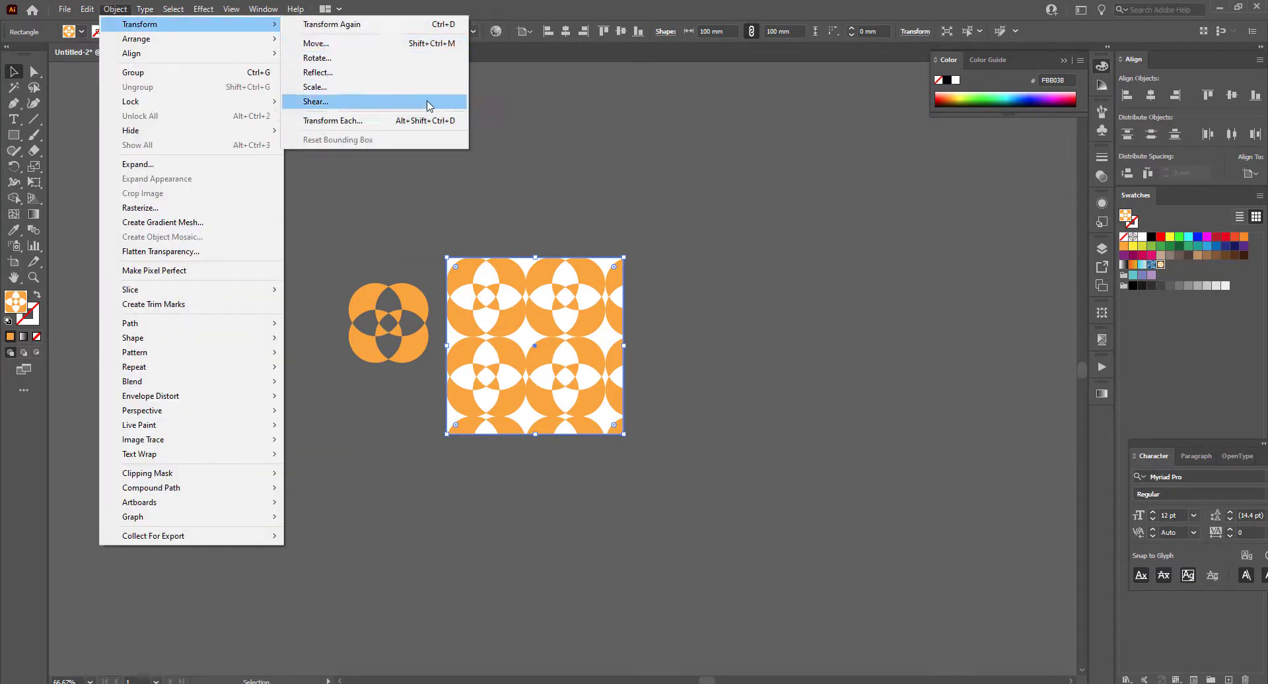
click(371, 93)
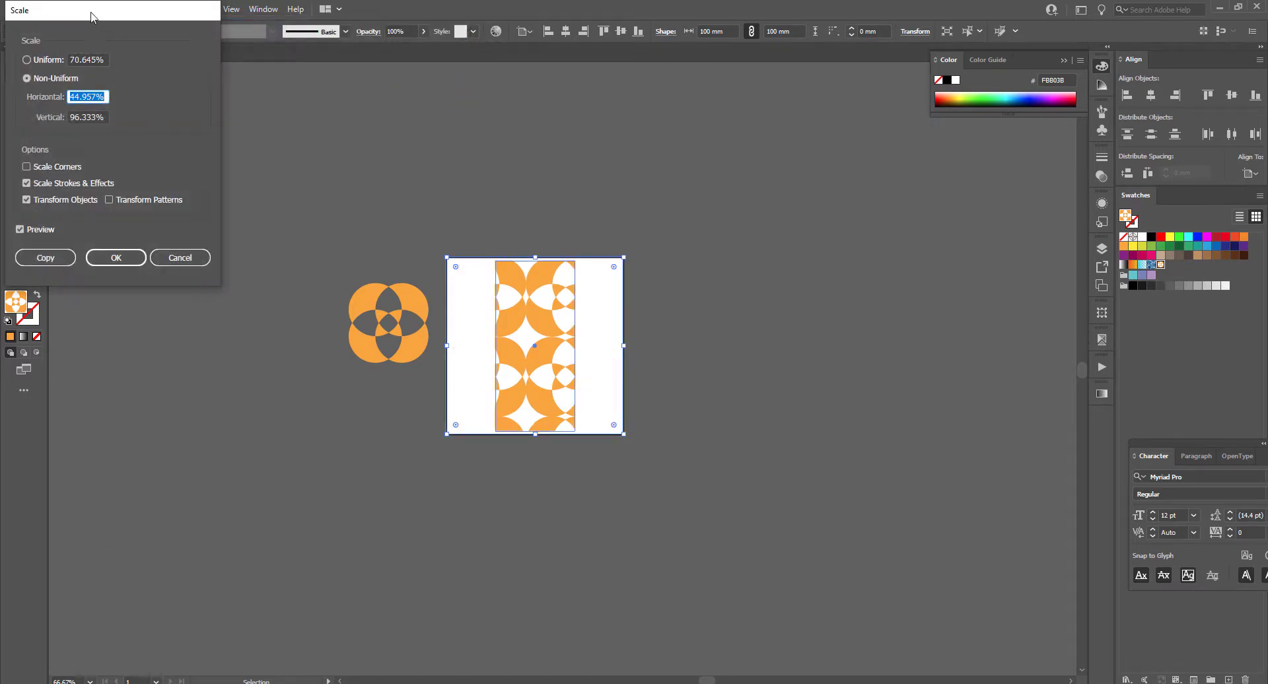
drag(90, 13, 770, 209)
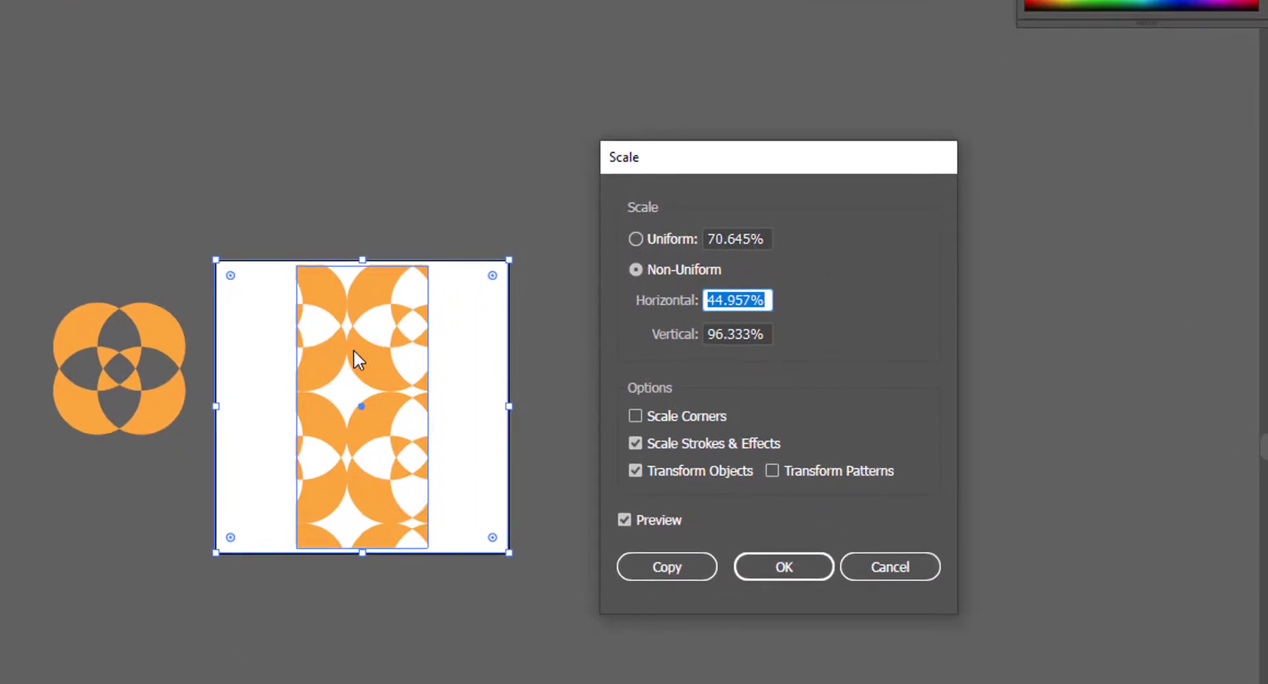
- Set the patterned square's scaling to Uniform at 100%, with the preview kept on
click(626, 523)
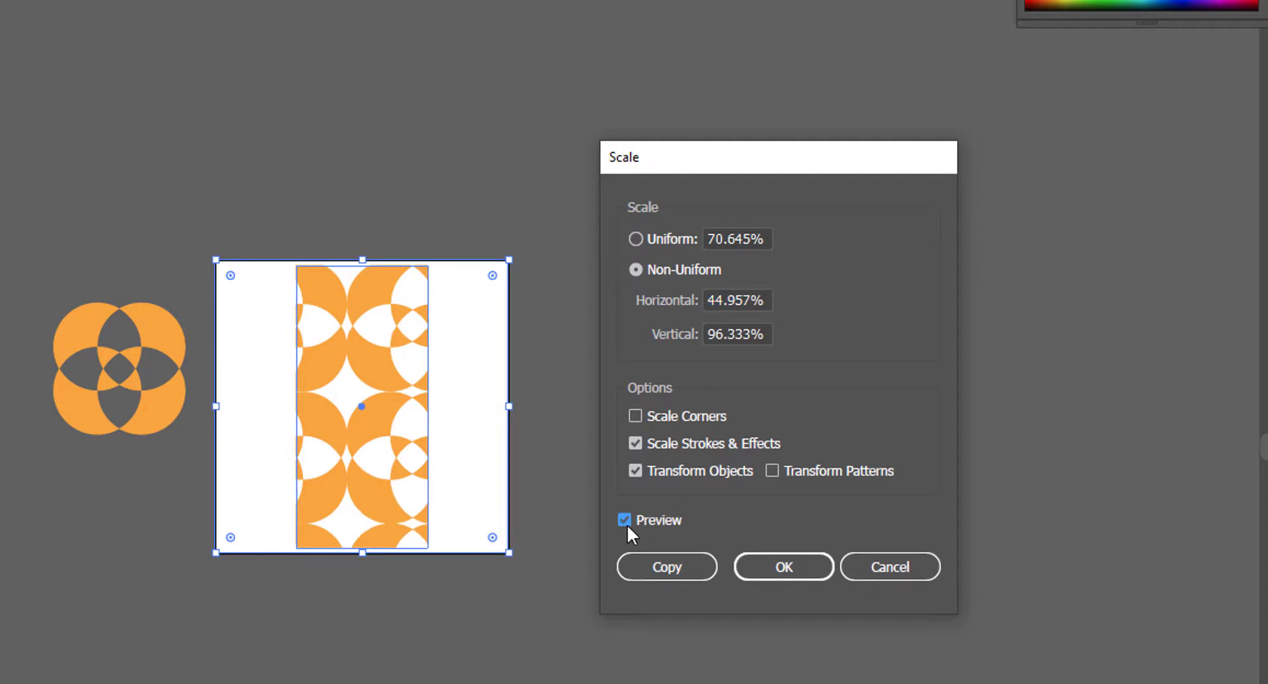
click(625, 523)
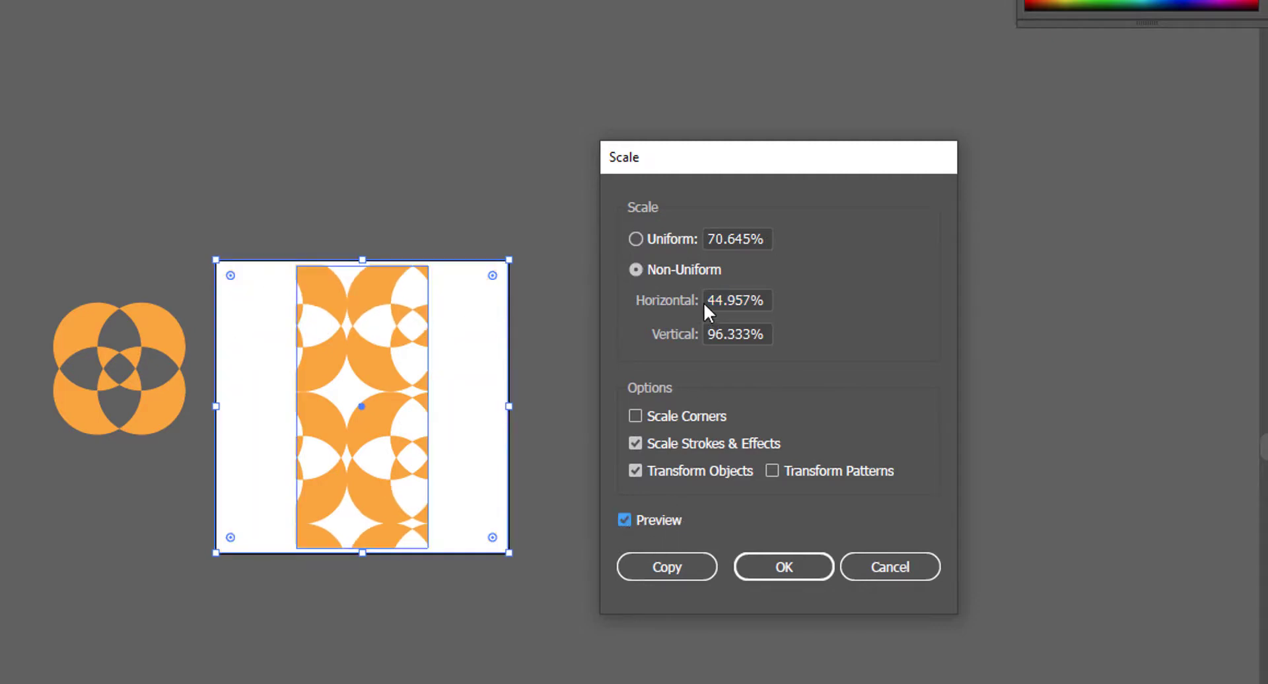
click(635, 239)
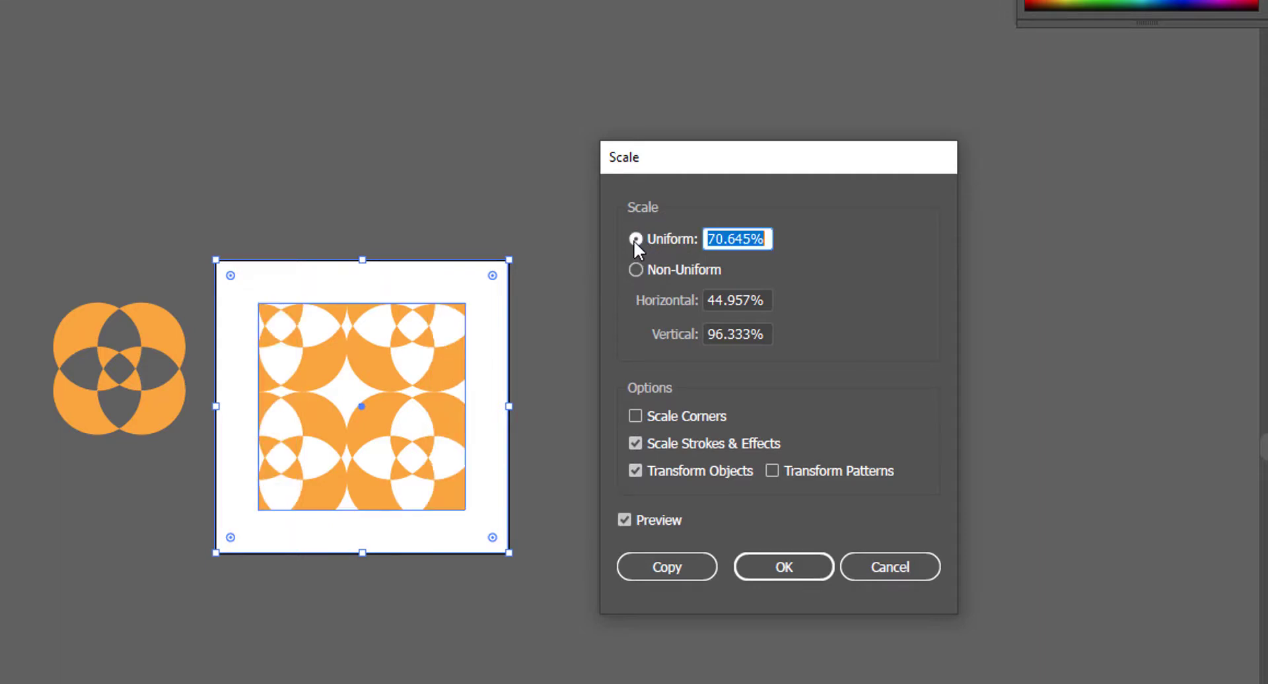
click(766, 239)
drag(769, 241, 651, 239)
text(100)
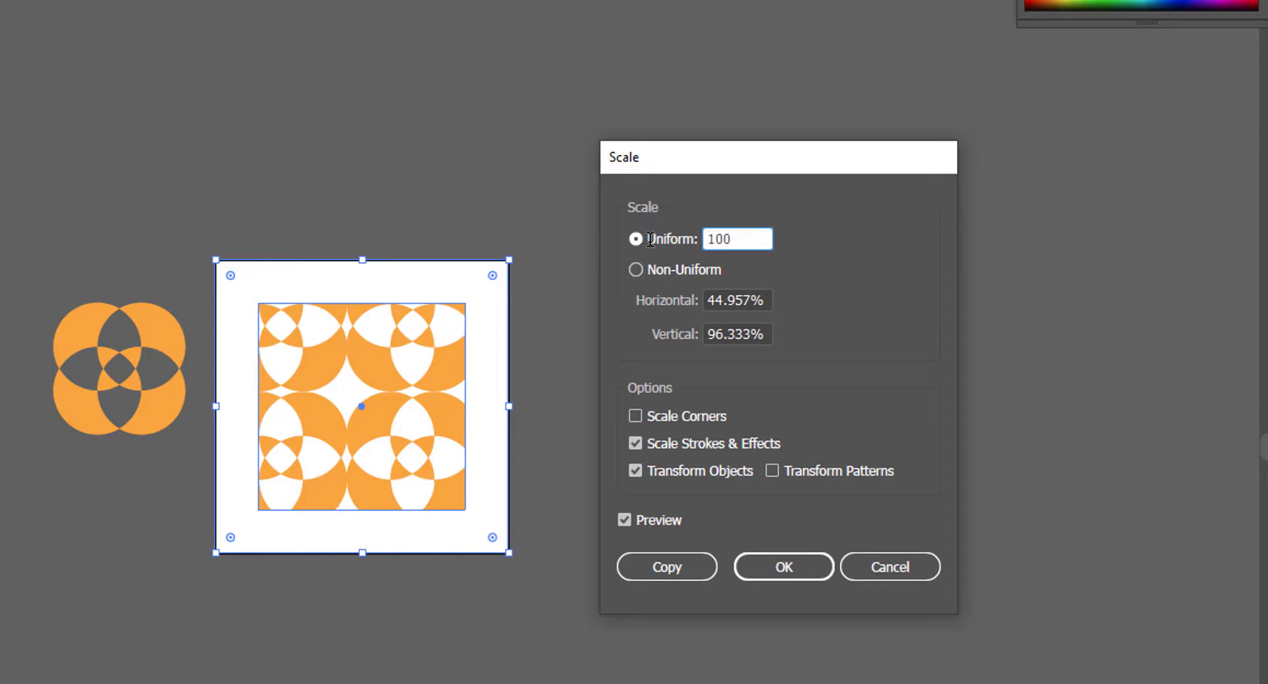
key(Tab)
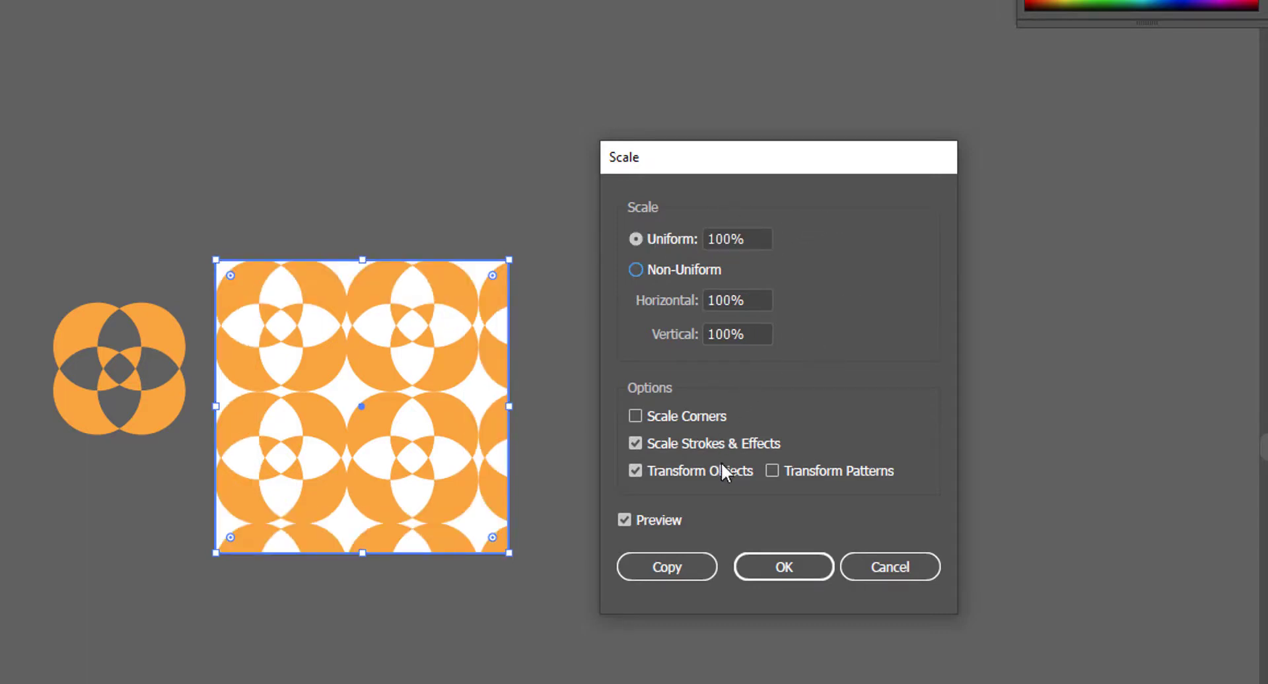
- Restrict the scaling to Transform Patterns, turning off Transform Objects and Scale Strokes & Effects
click(631, 442)
click(636, 471)
click(759, 238)
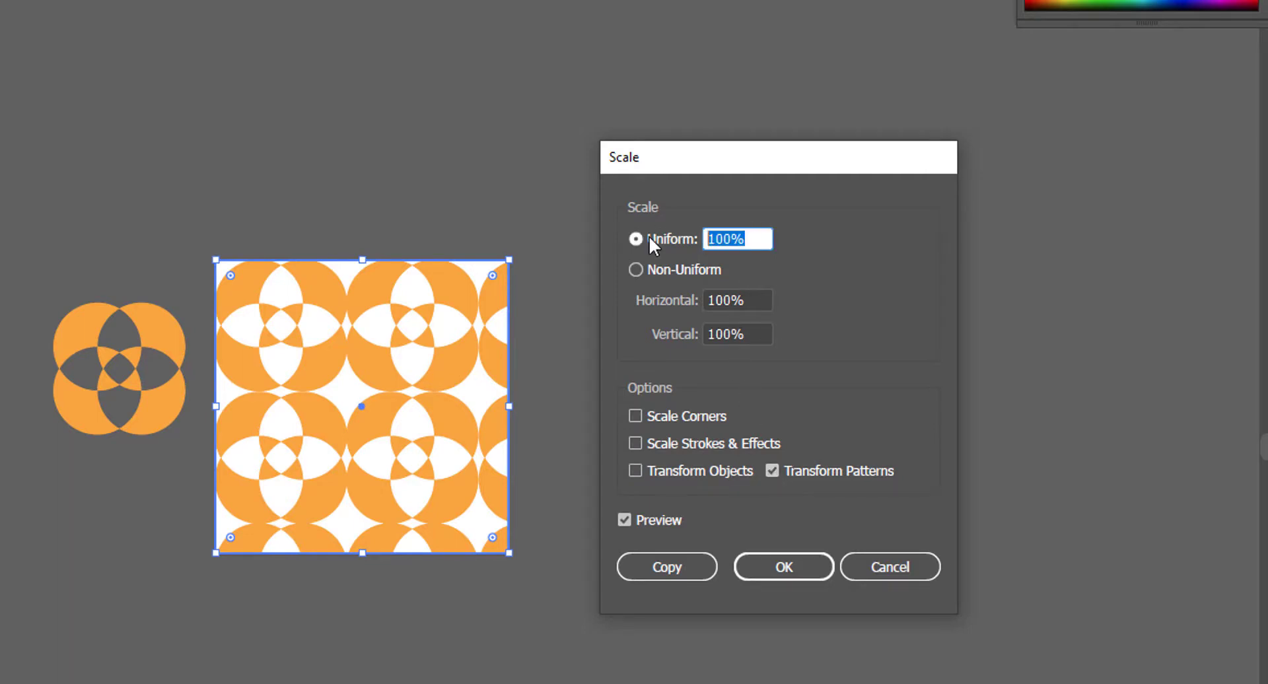
- Lower the uniform scale of the pattern gradually to 20%, previewing the smaller repeats
key(Down)
key(Down)
key(Down)
key(Down)
key(Down)
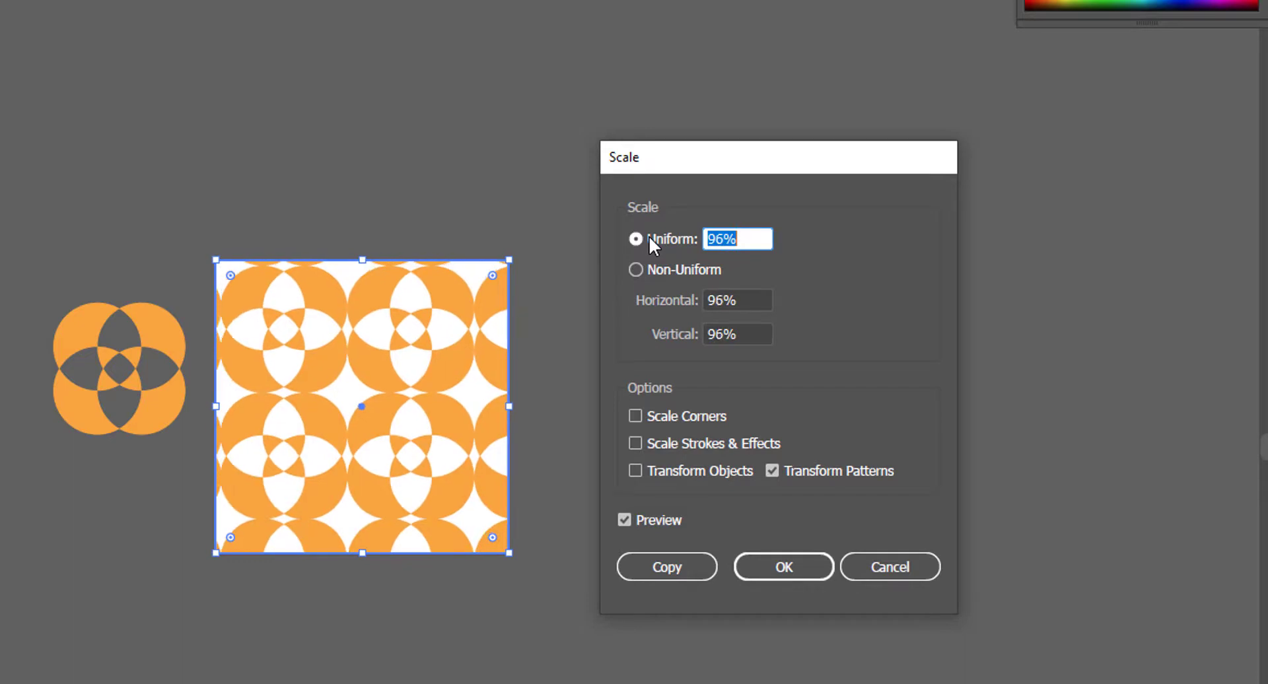
key(Down)
key(Down)
key(Down)
key(Down)
key(Down)
key(Down)
key(Down)
key(Down)
key(Down)
key(Down)
key(Down)
key(Down)
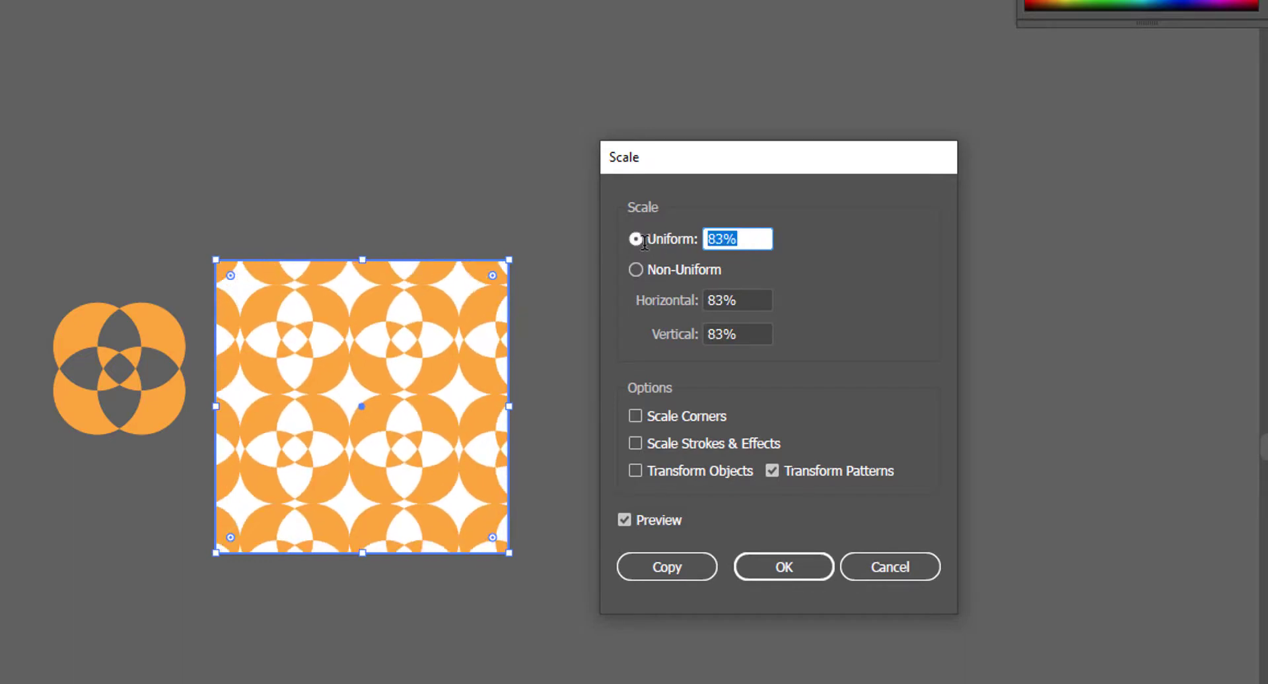
key(Down)
key(Down)
key(Down)
key(Down)
key(Down)
key(Down)
key(Down)
key(Down)
key(Down)
key(Down)
key(Down)
key(Down)
key(Down)
key(Down)
key(Down)
key(Down)
key(Down)
key(Down)
key(Down)
key(Down)
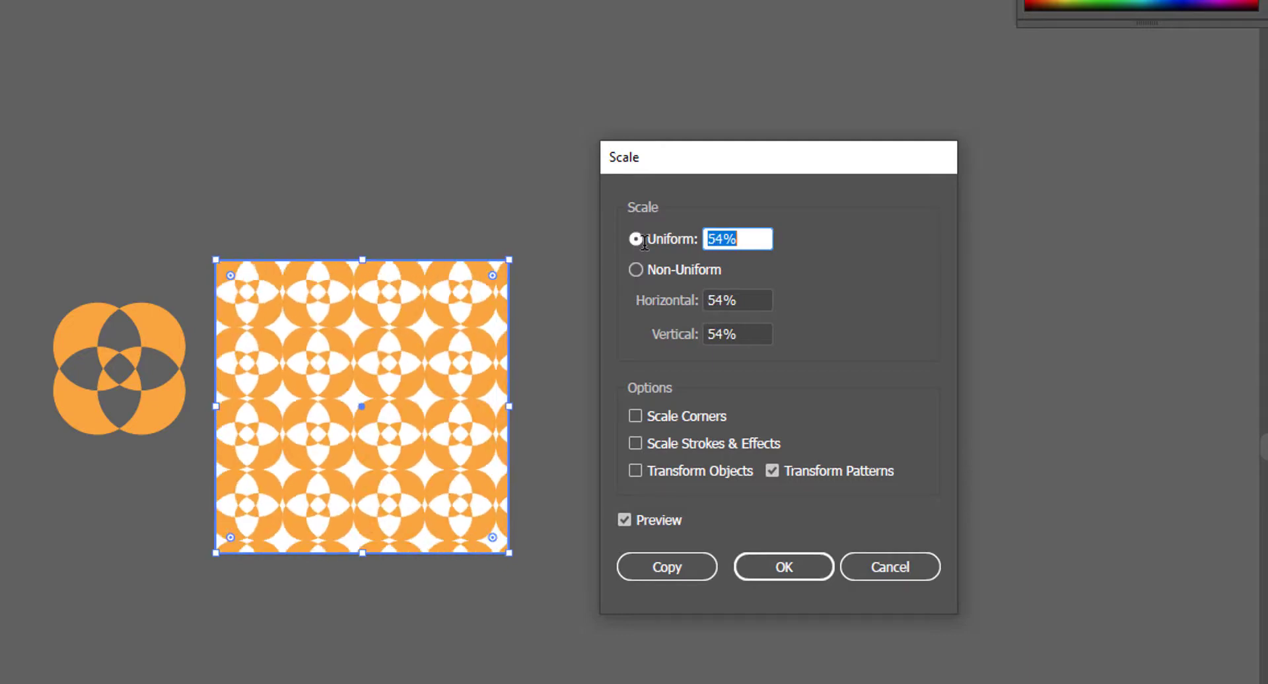
key(Down)
key(Down)
key(Down)
key(Down)
key(Down)
key(Down)
key(Down)
key(Down)
key(Down)
key(Down)
key(Down)
key(Down)
key(Down)
key(Down)
key(Down)
key(Down)
key(Down)
key(Down)
key(Down)
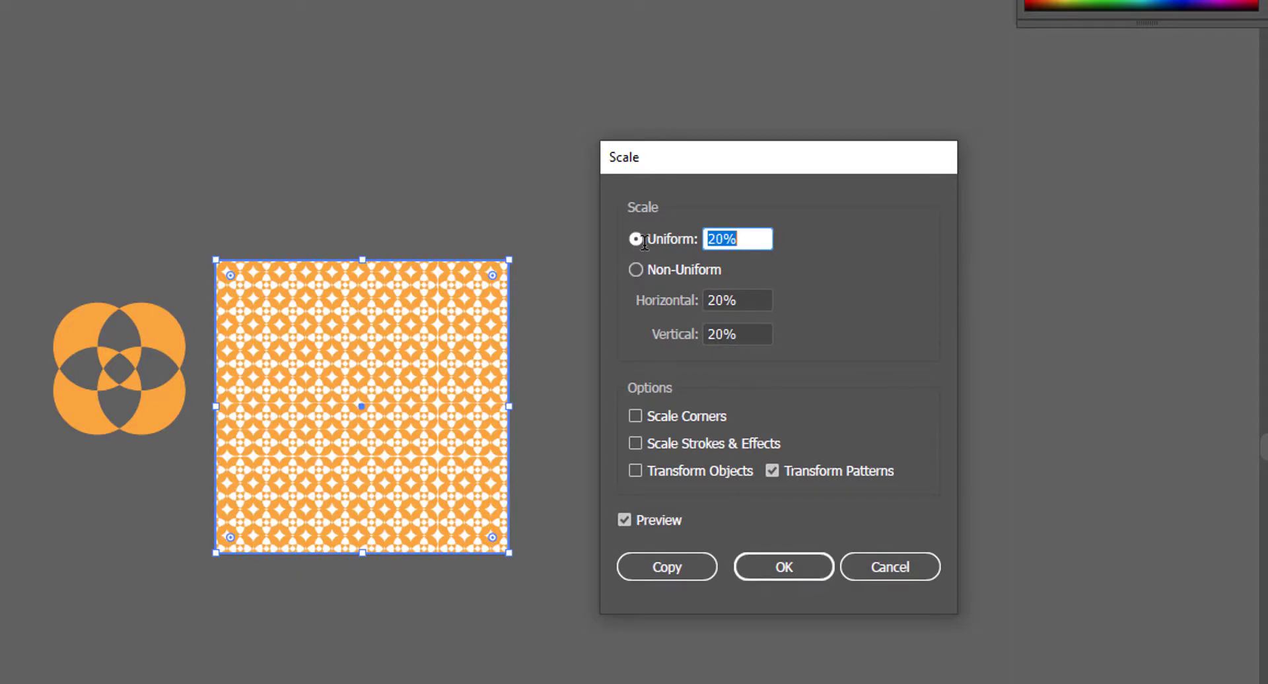
- Set the uniform scale of the pattern to 35% and apply it to the square
key(Up)
key(Up)
key(Up)
key(Up)
key(Up)
key(Up)
key(Up)
key(Up)
key(Up)
key(Up)
key(Up)
key(Up)
key(Up)
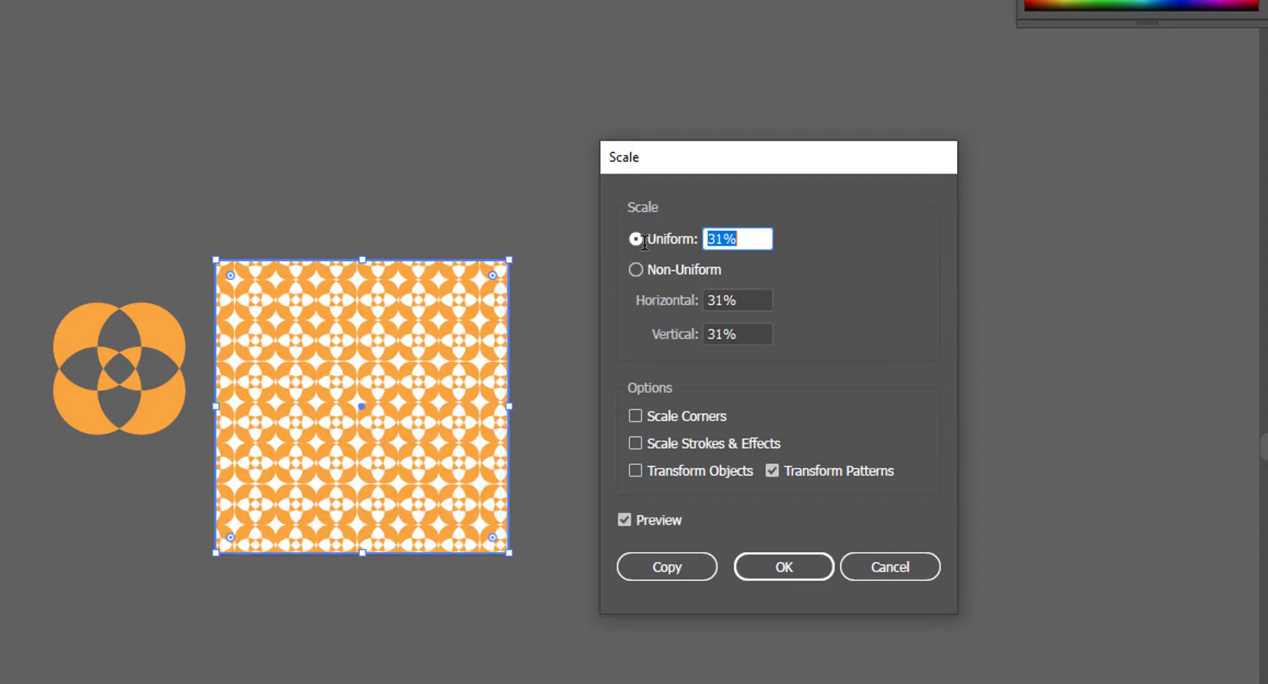
key(Down)
key(Down)
key(Down)
key(Down)
key(Down)
key(Up)
key(Up)
key(Up)
key(Up)
key(Up)
key(Up)
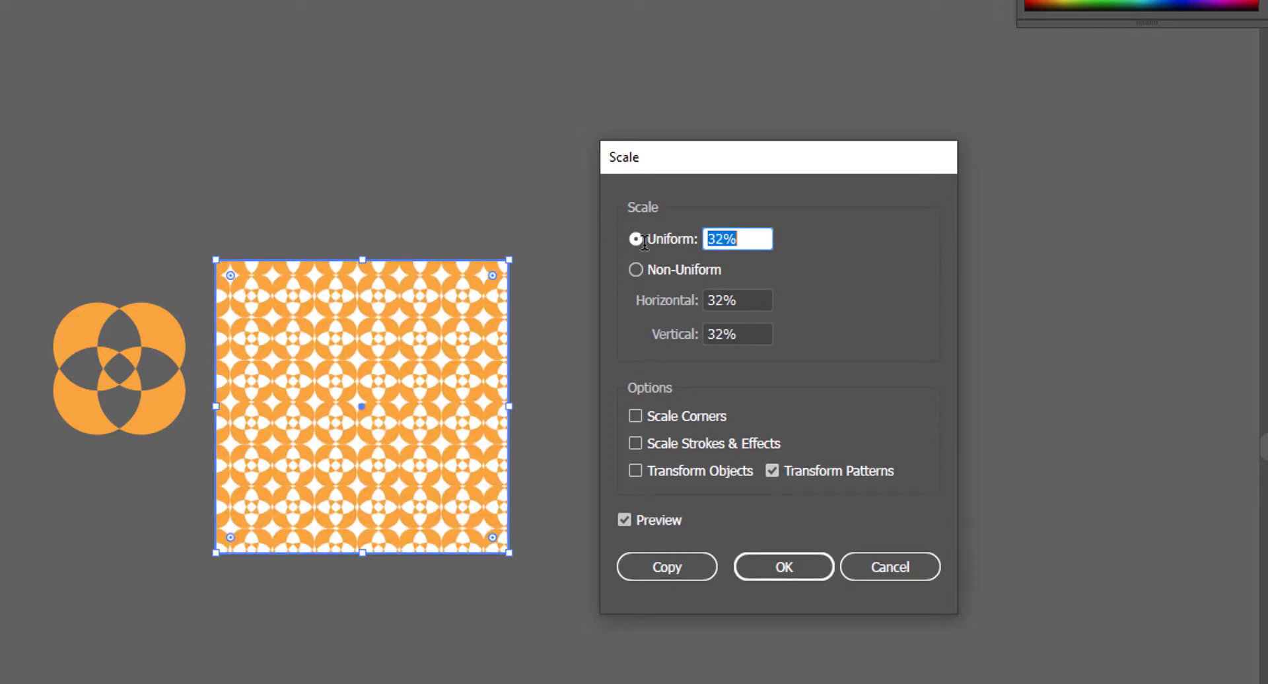
key(Up)
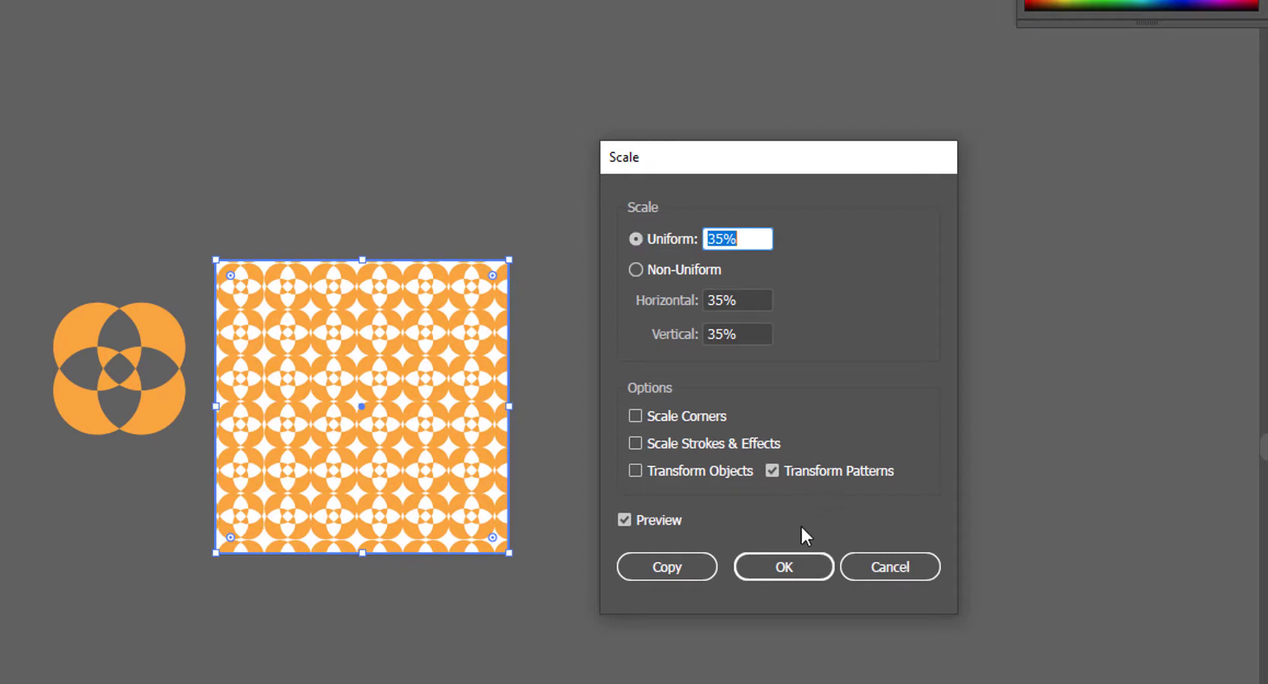
click(787, 567)
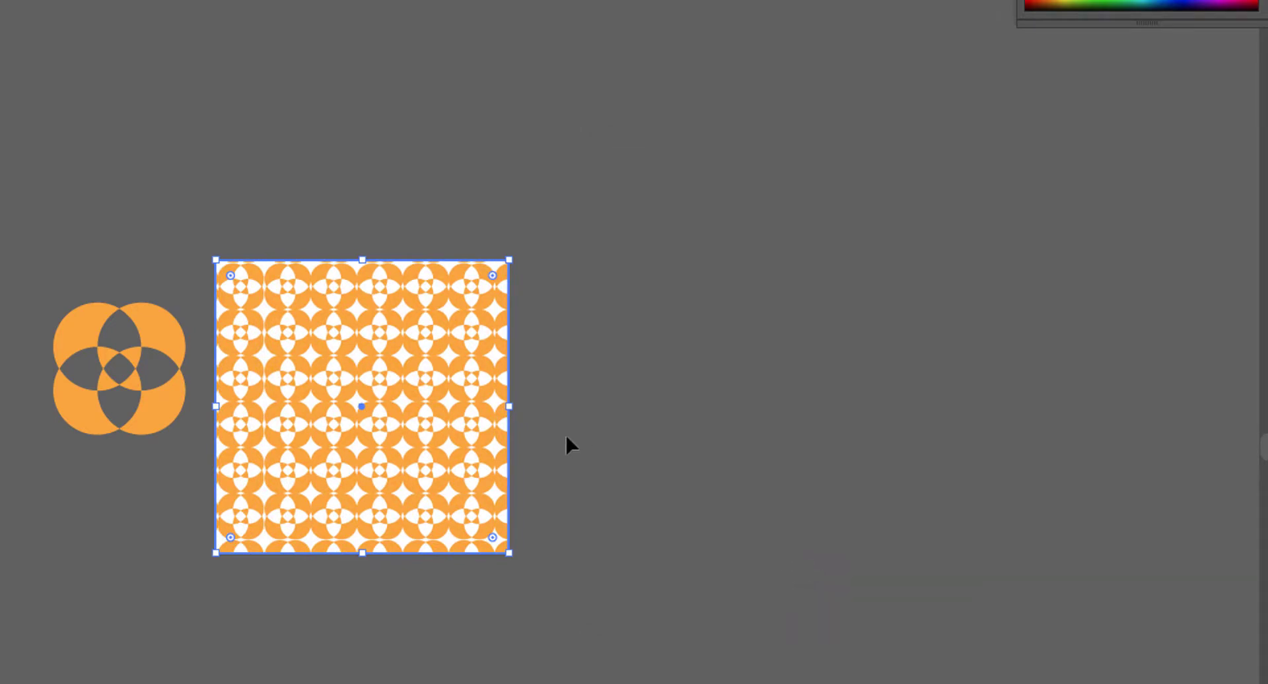
- Resize the patterned square from its corners to about 154 × 147 mm so it extends beyond the artboard on all sides
click(365, 379)
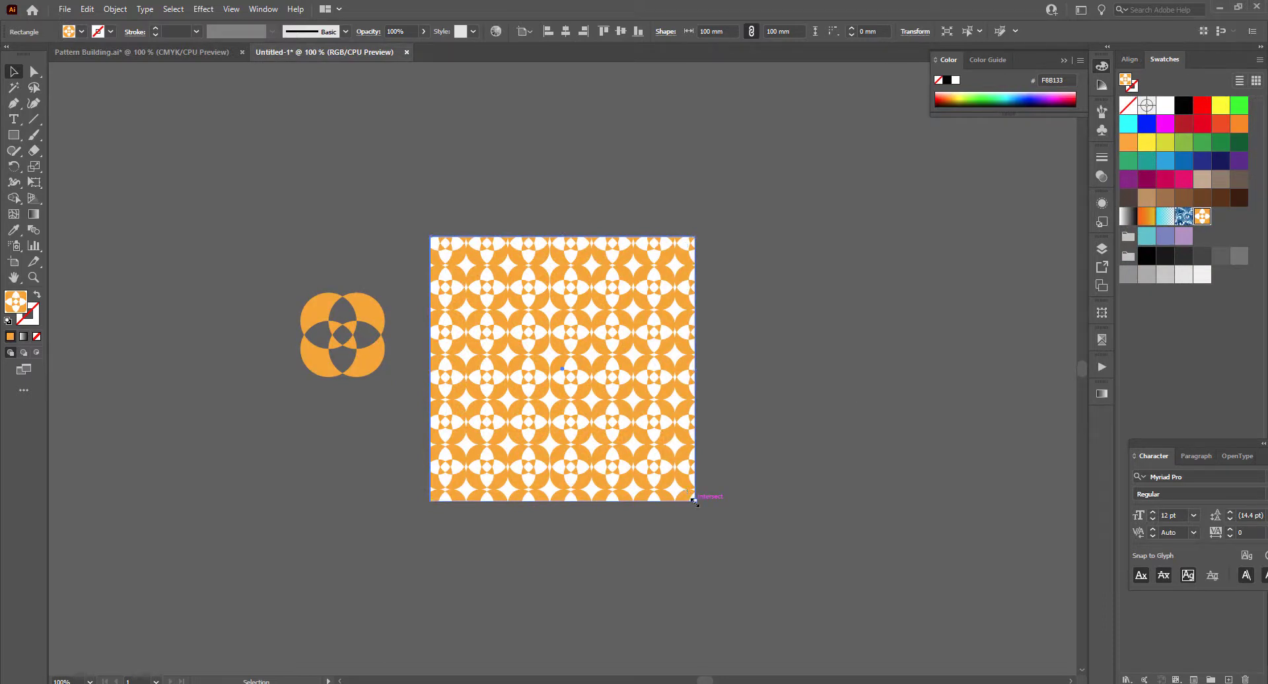
drag(693, 502, 984, 642)
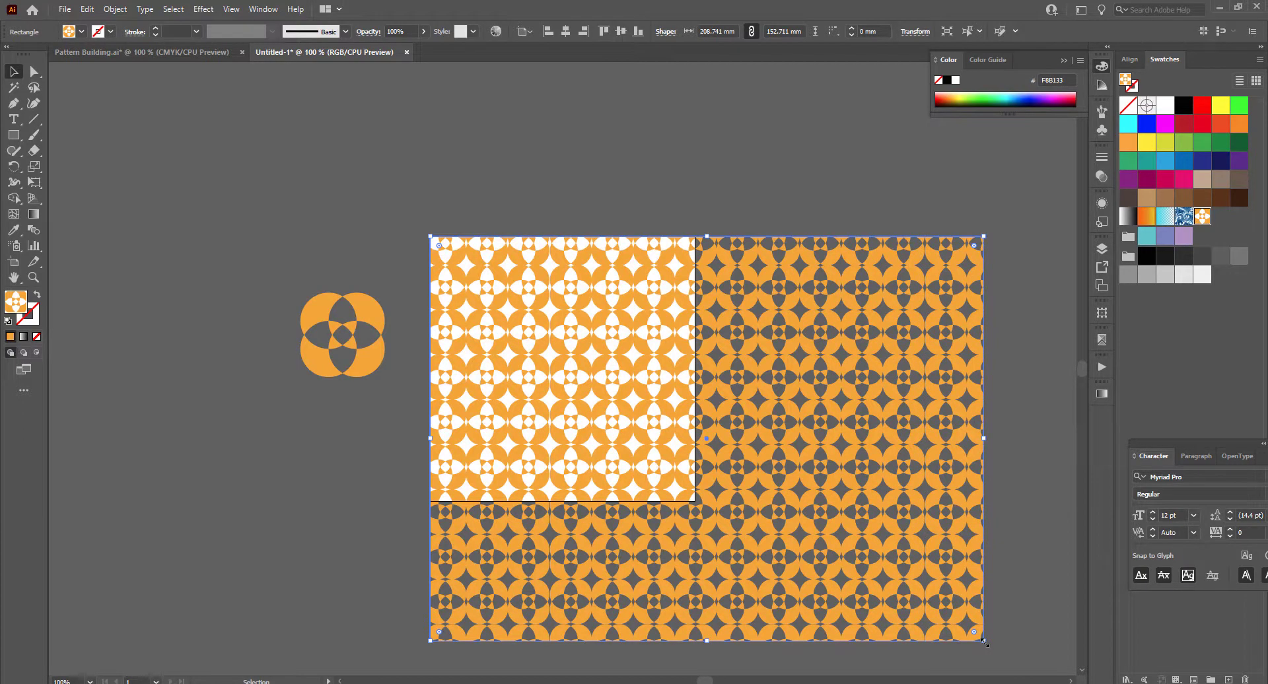
drag(984, 642, 760, 572)
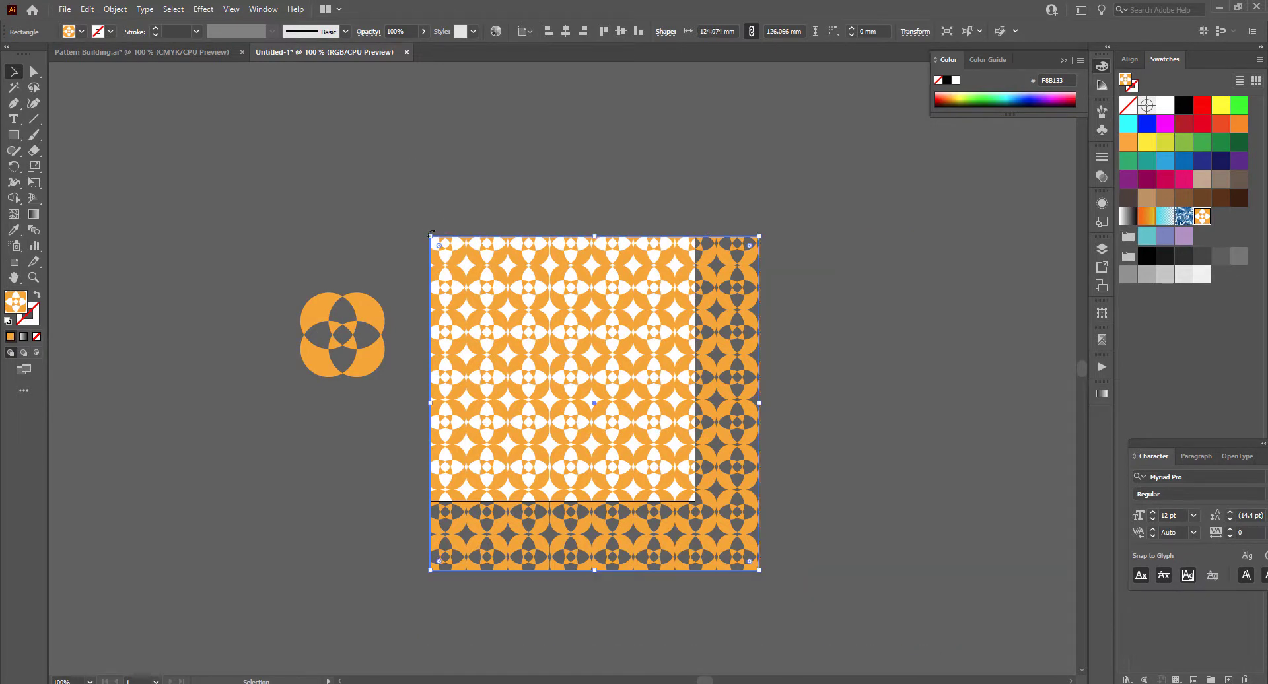
drag(428, 234, 352, 182)
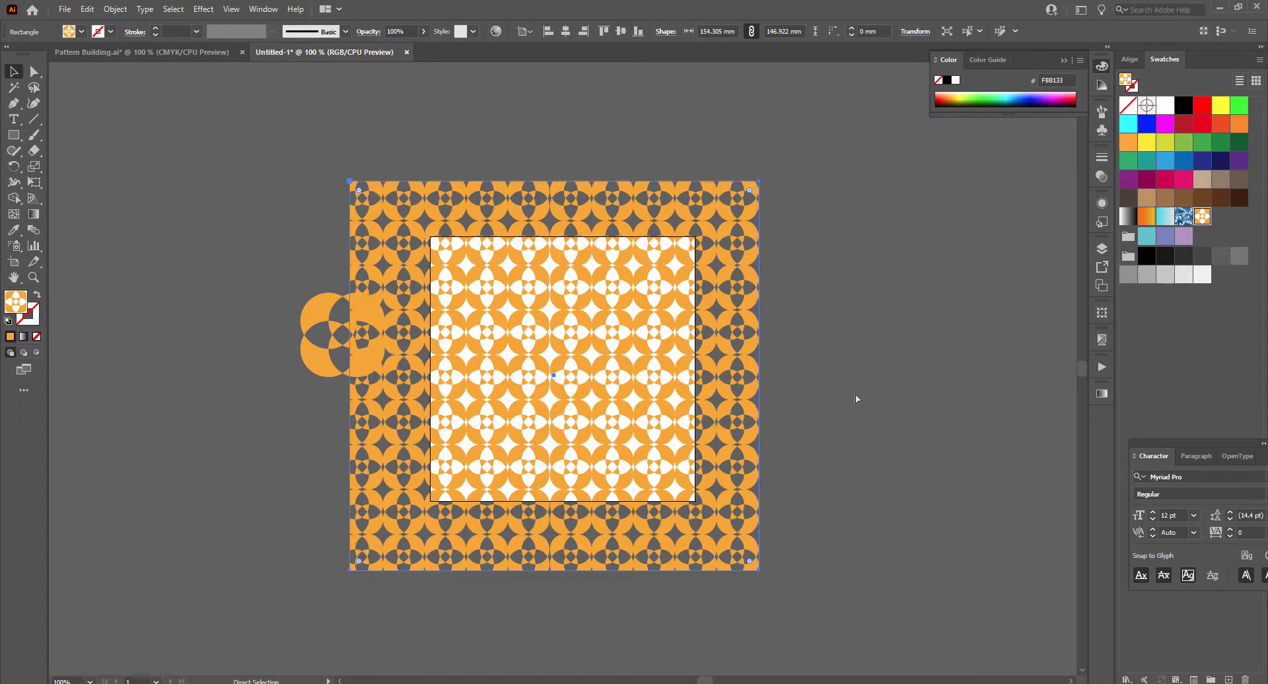
- Undo the resizing of the patterned square back to the 100 × 100 mm artboard size
key(ctrl+z)
key(ctrl+z)
key(ctrl+z)
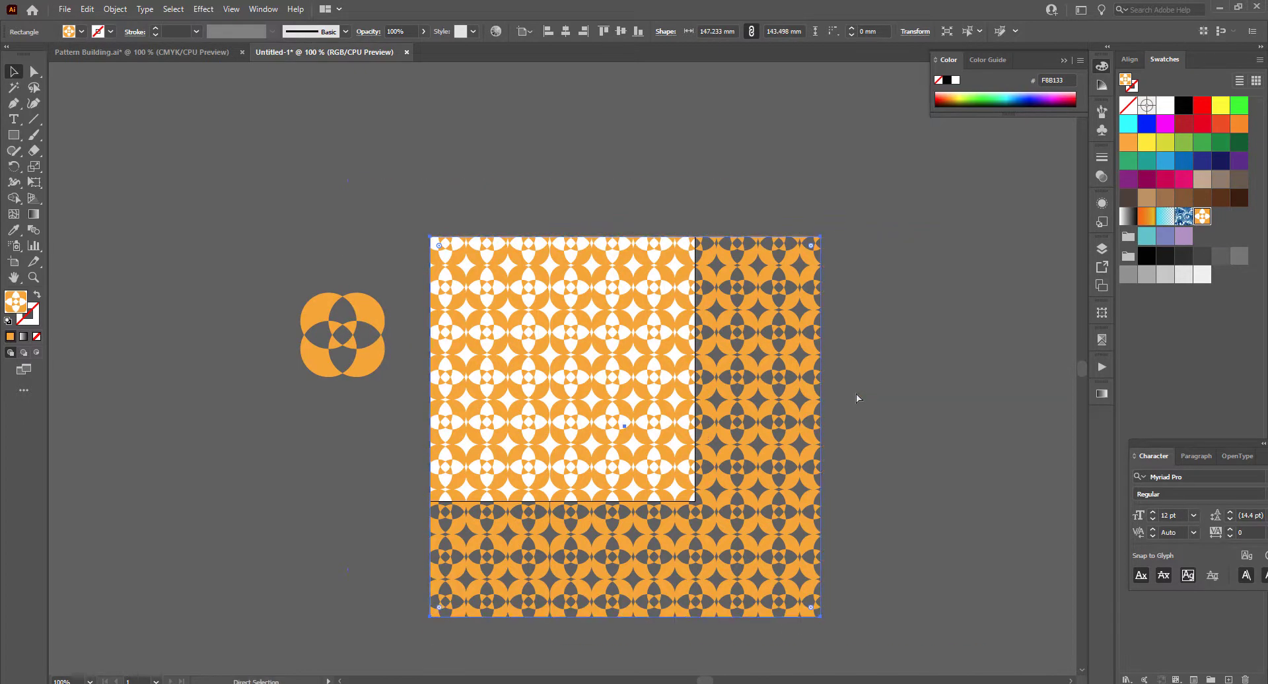
key(ctrl+z)
key(ctrl+z)
- Scale only the pattern inside the square uniformly to 60%, leaving the object itself out of the transformation
click(620, 292)
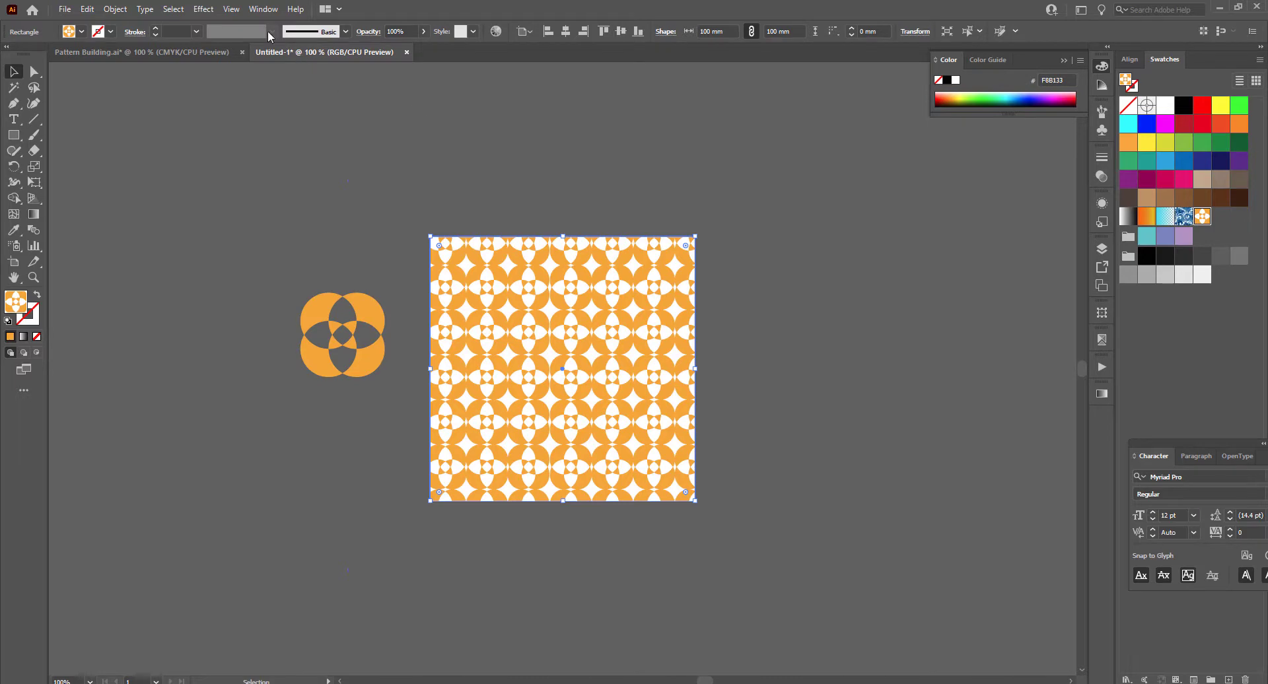
click(117, 9)
mouse_move(139, 24)
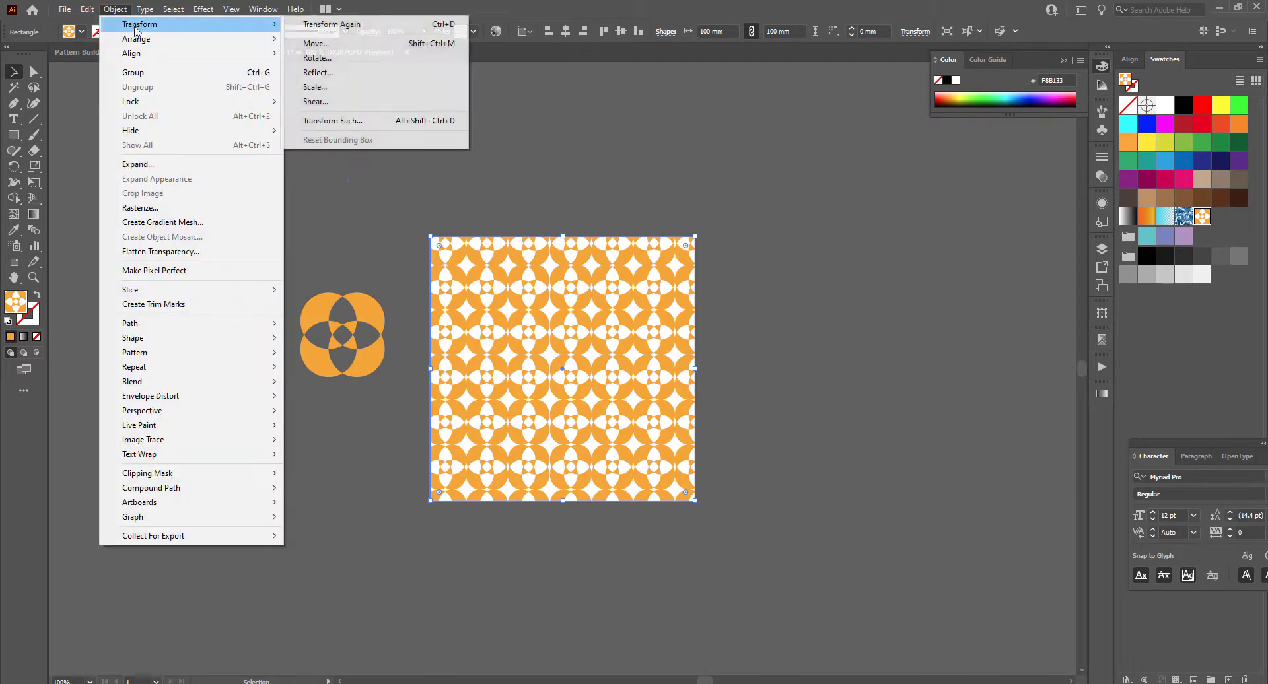
click(353, 87)
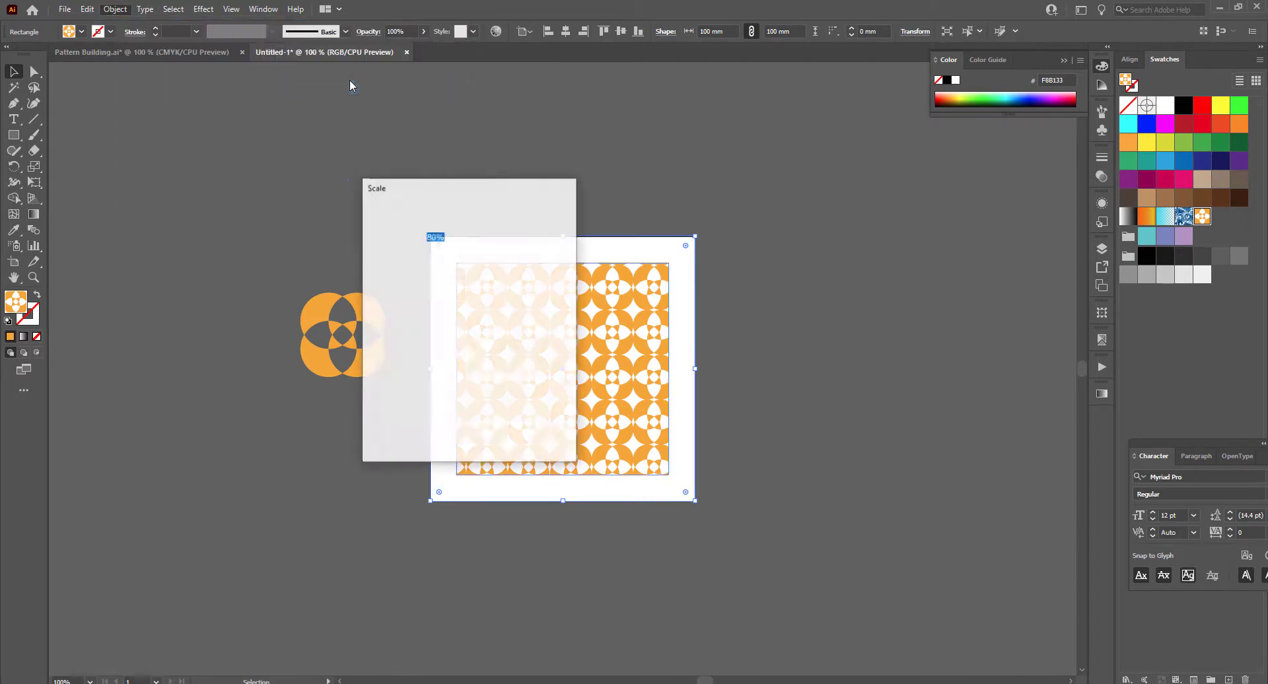
click(401, 240)
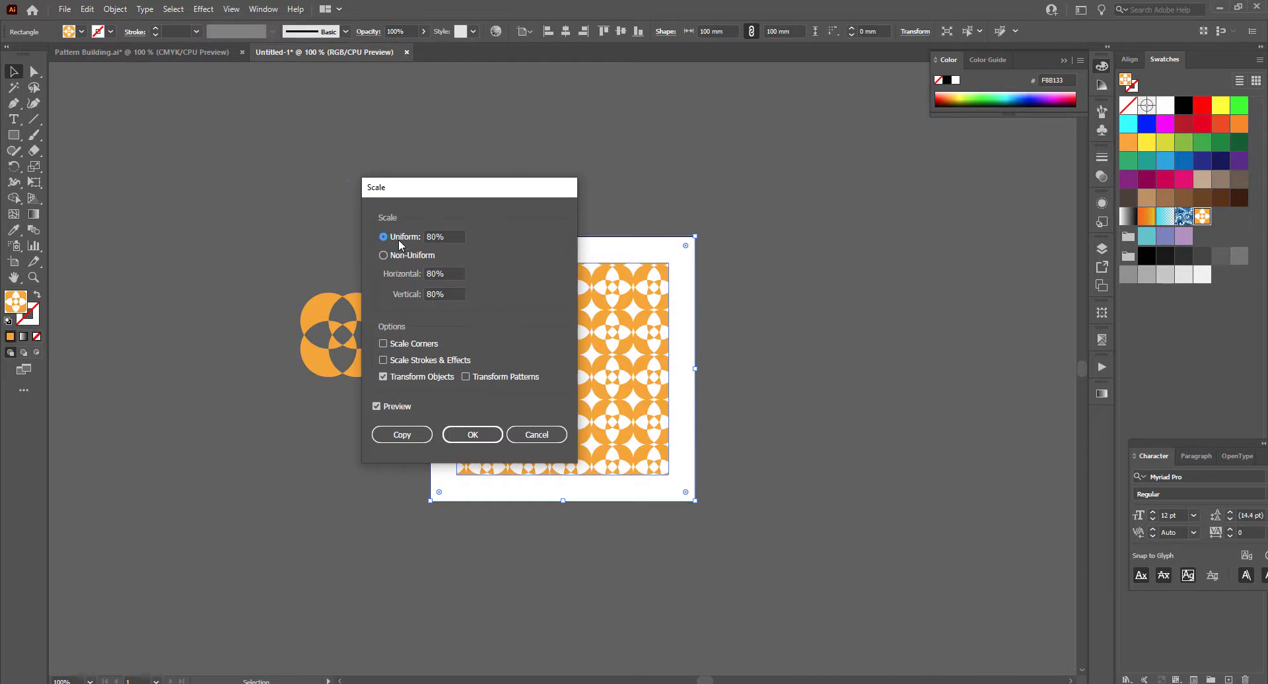
click(384, 377)
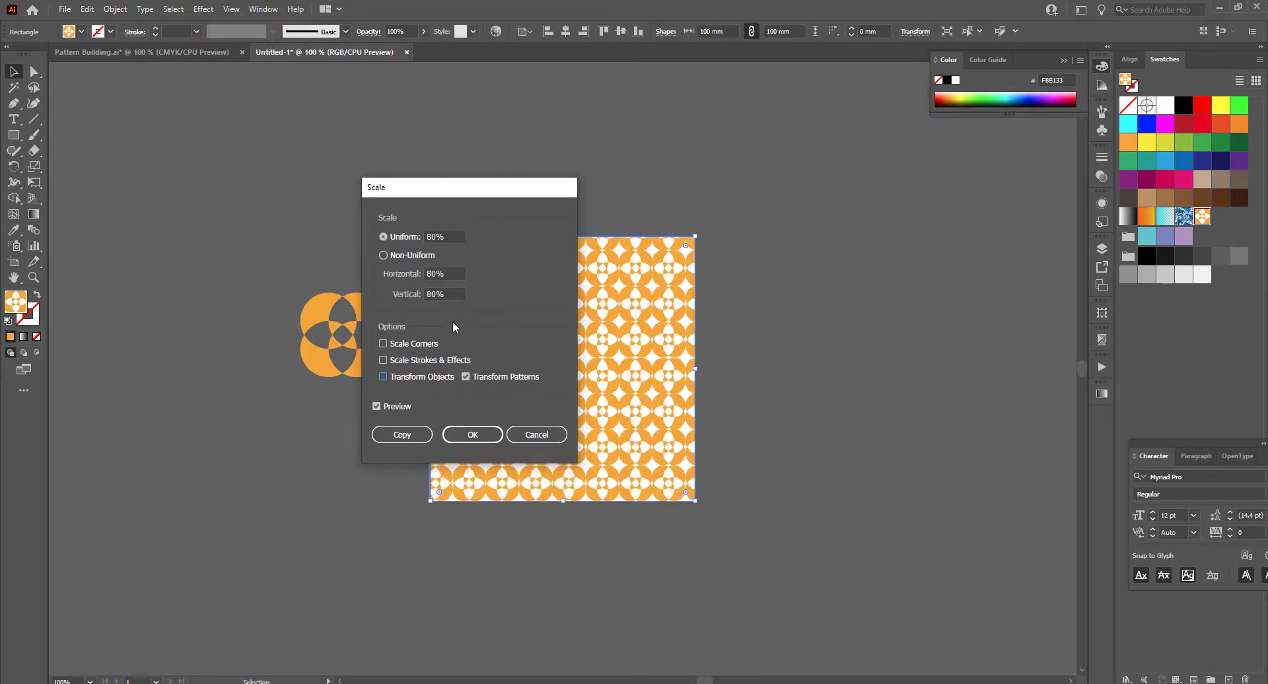
click(450, 234)
text(60)
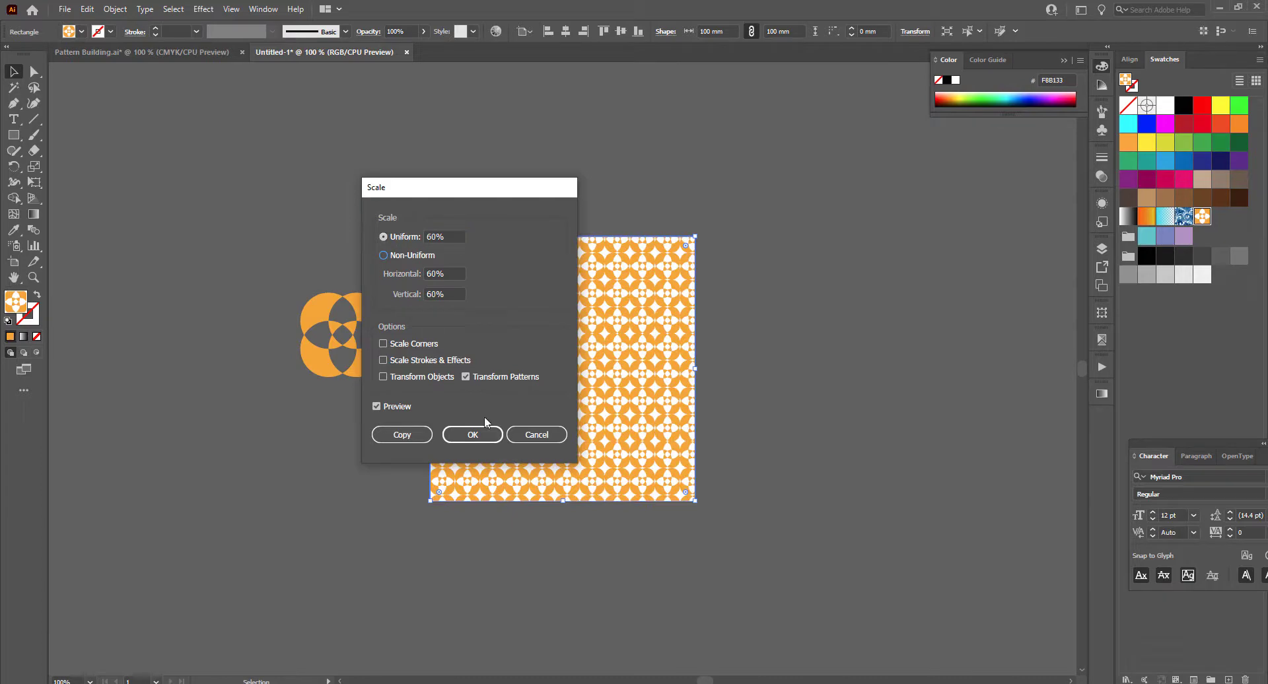
click(490, 435)
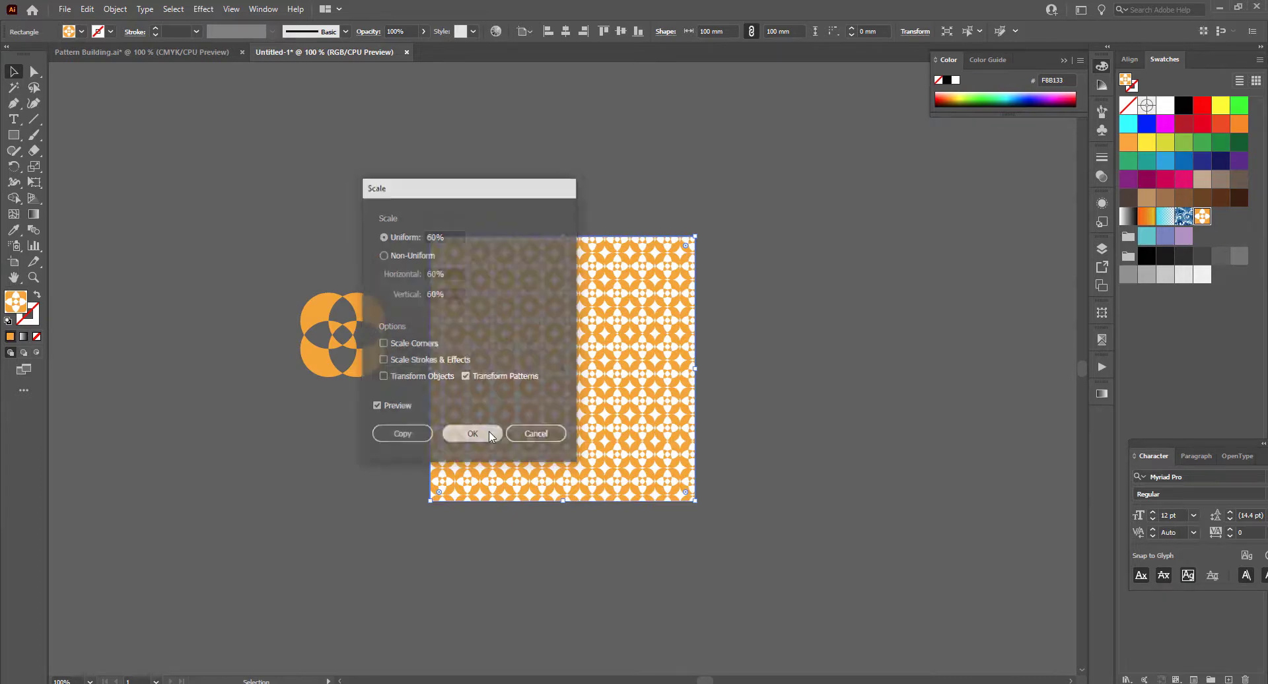
- Shrink the patterned square from its upper-right corner to about 34 × 91 mm
click(760, 314)
click(695, 238)
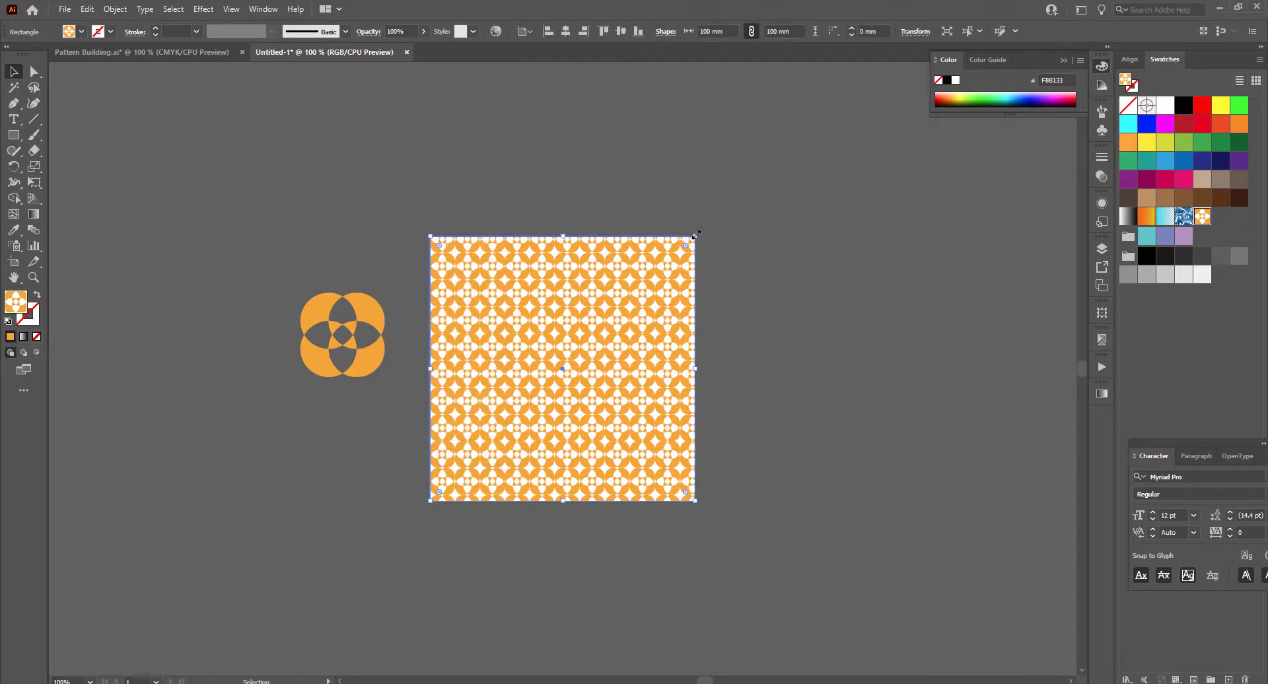
drag(694, 237, 520, 261)
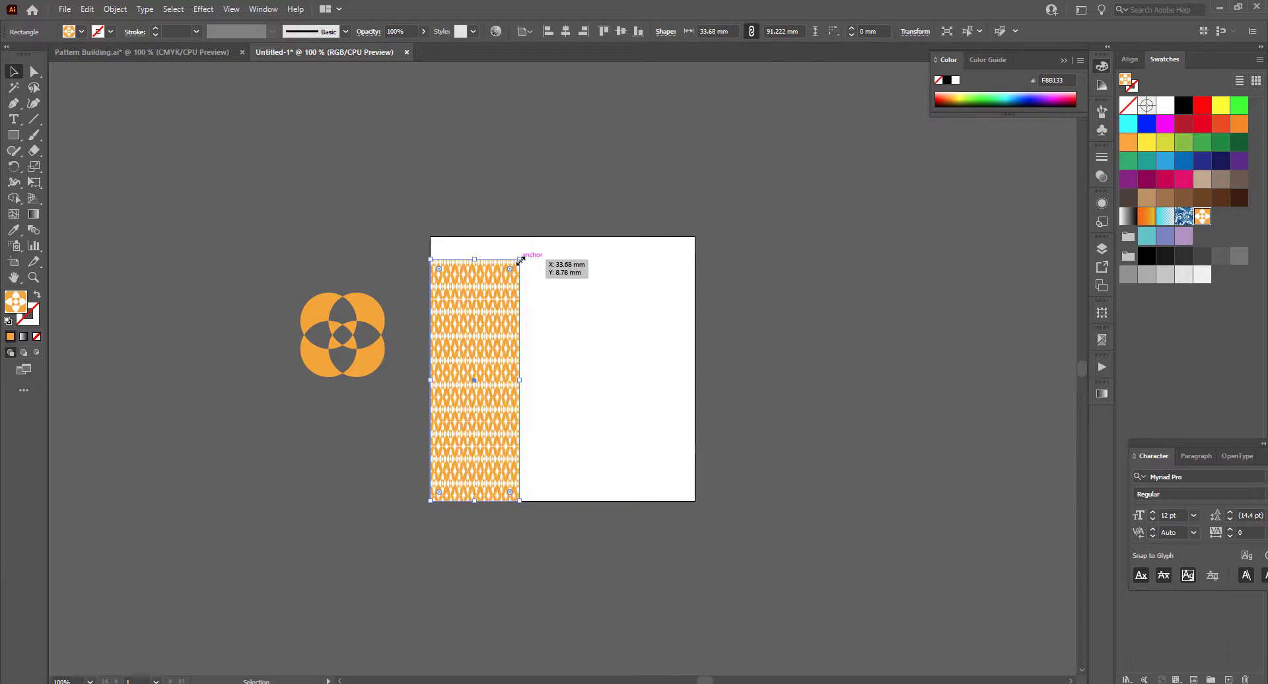
drag(520, 260, 520, 260)
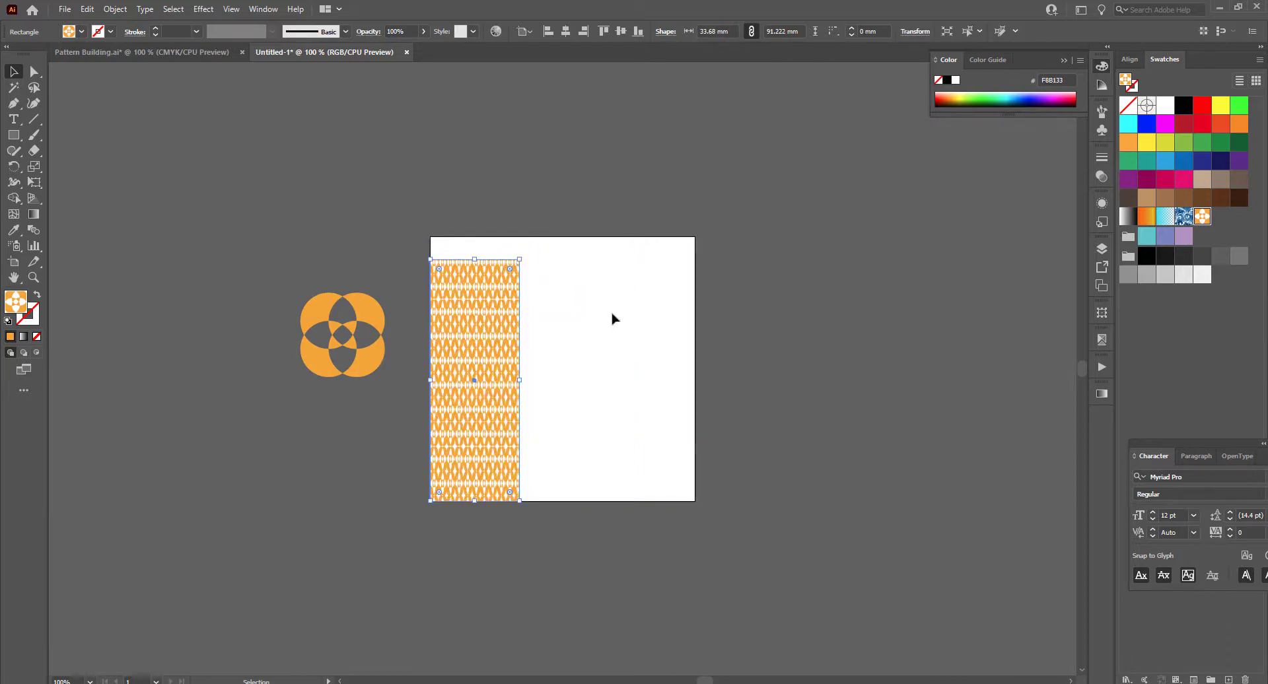
- Undo the shrinking of the patterned square back to 100 × 100 mm and deselect it
key(ctrl+z)
key(ctrl+z)
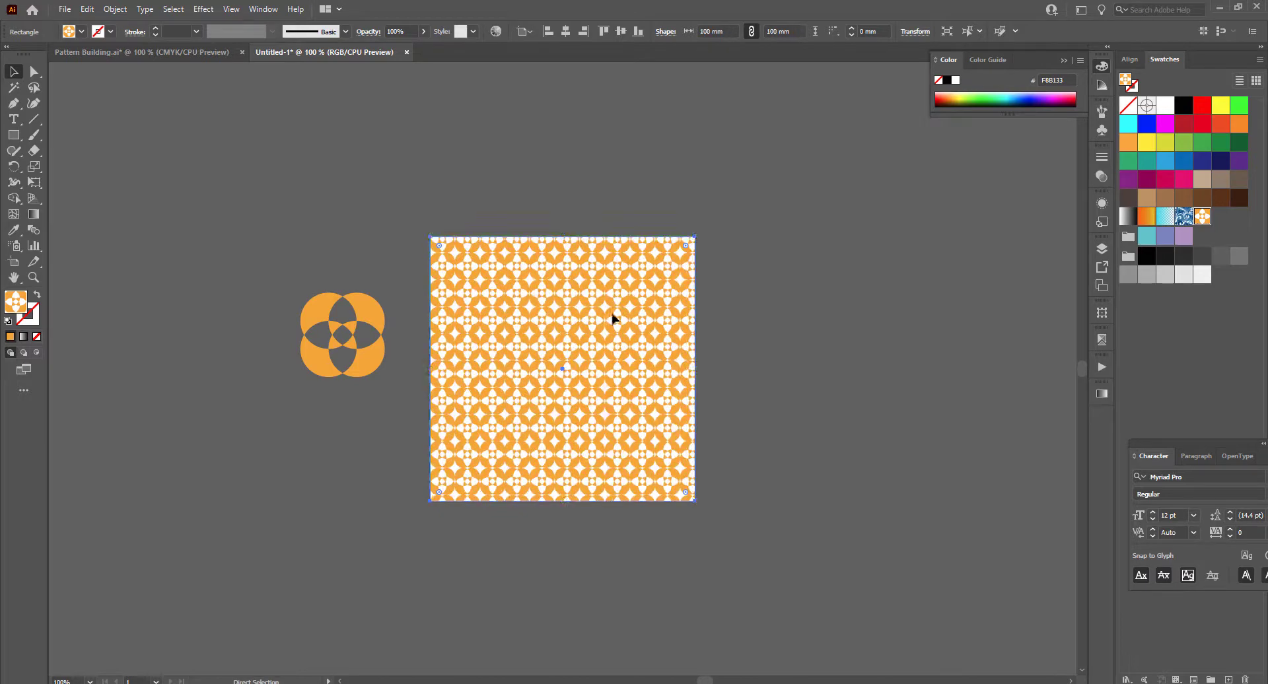
click(812, 307)
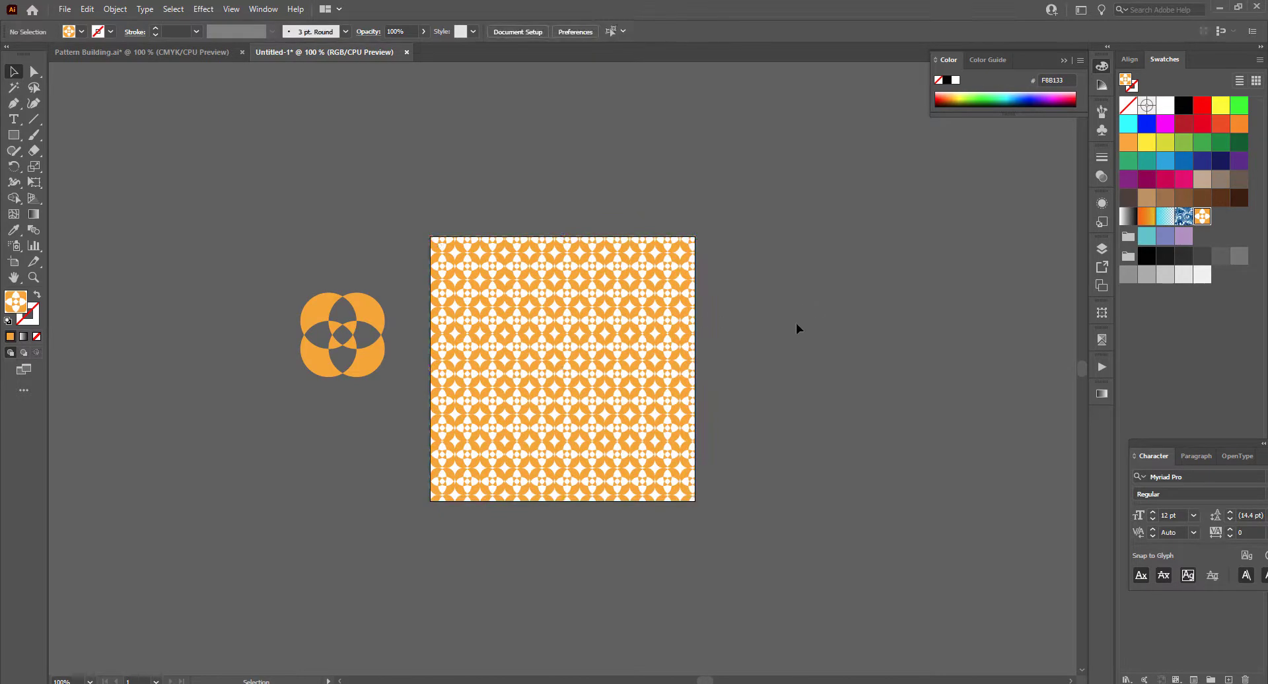
- Set transformations of the patterned square to Transform Object Only and enlarge it from its upper-right corner beyond the artboard
click(626, 360)
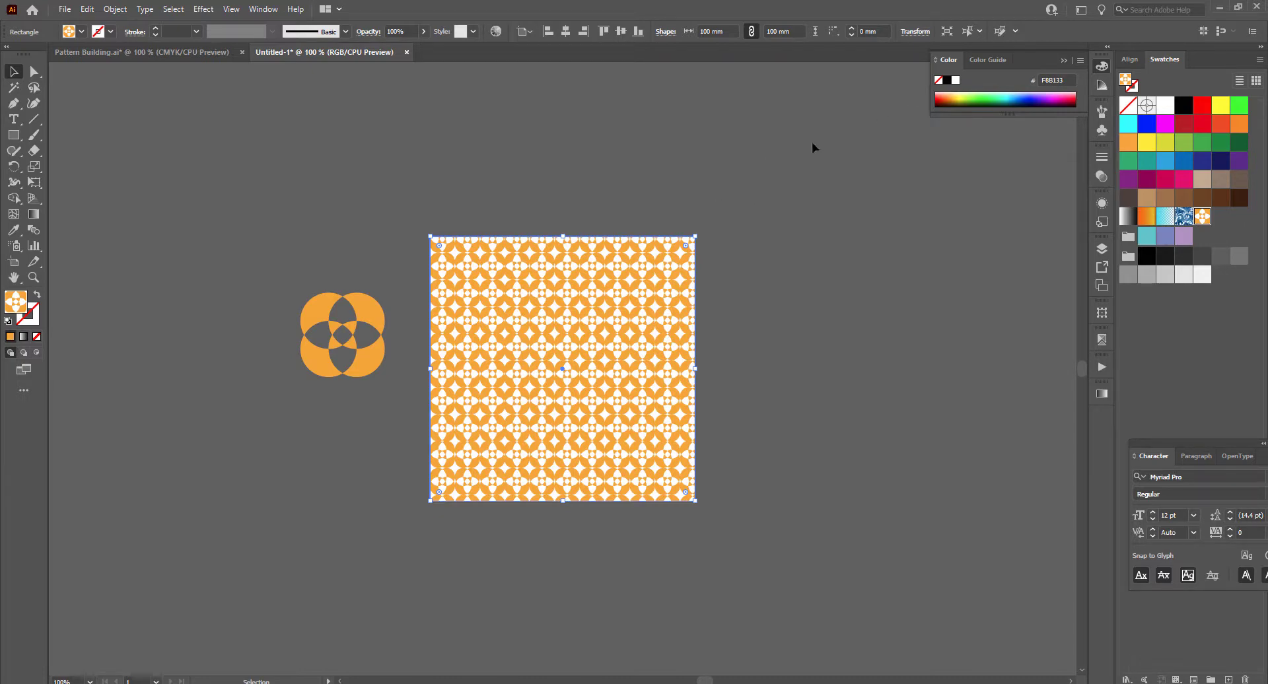
click(916, 32)
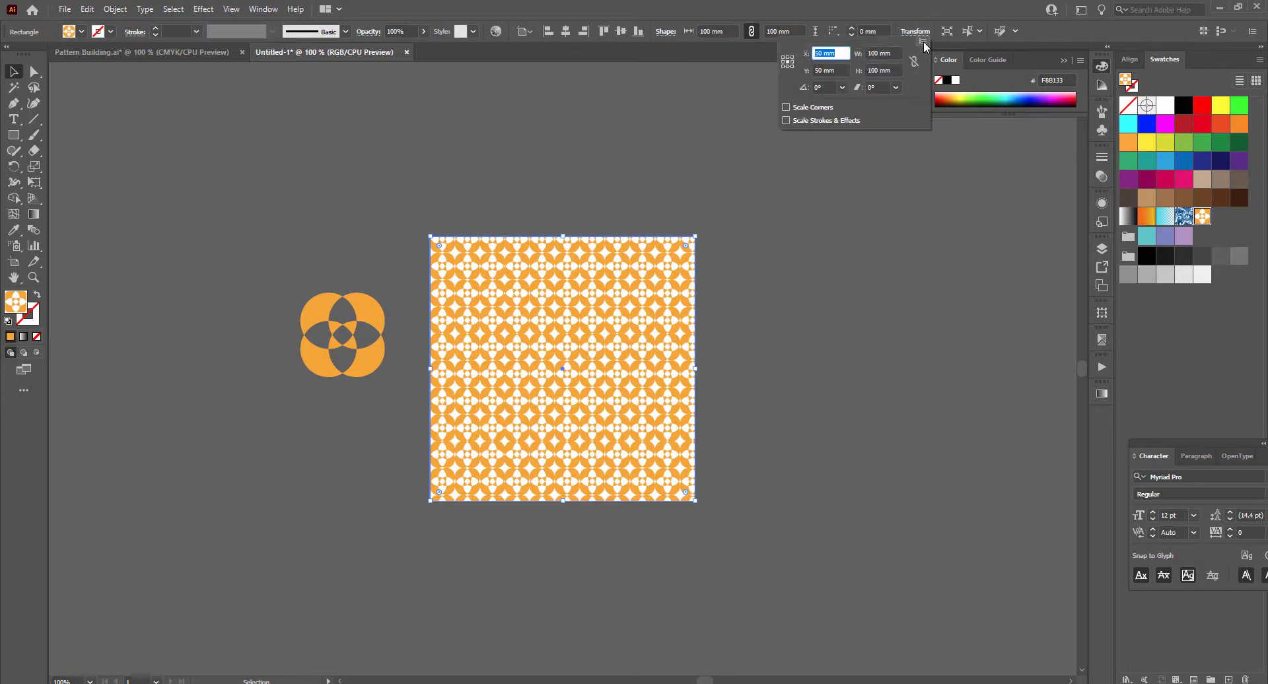
click(922, 42)
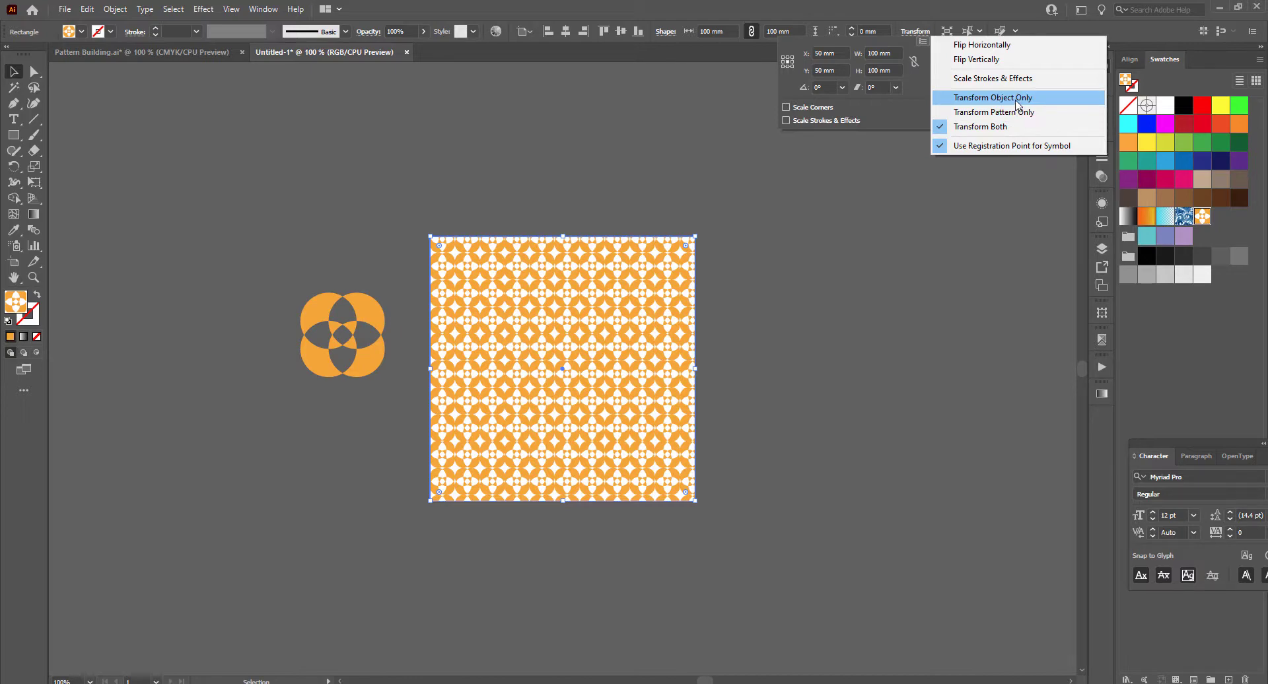
click(969, 99)
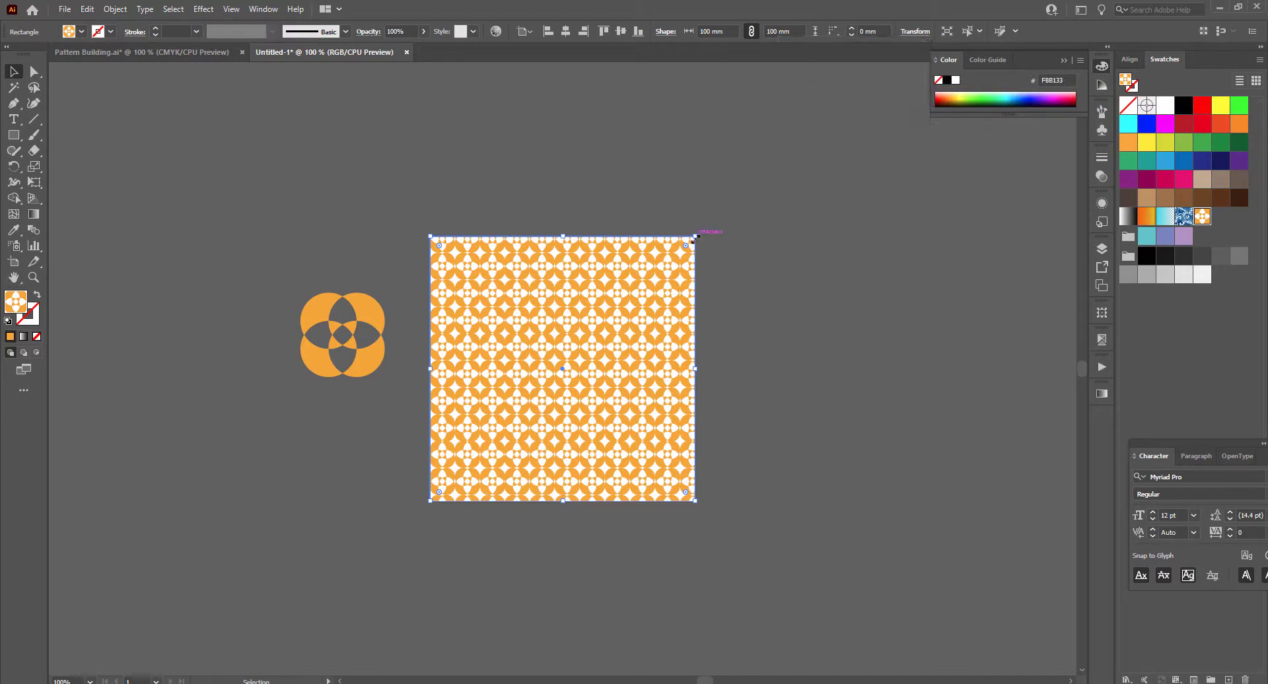
drag(695, 237, 866, 119)
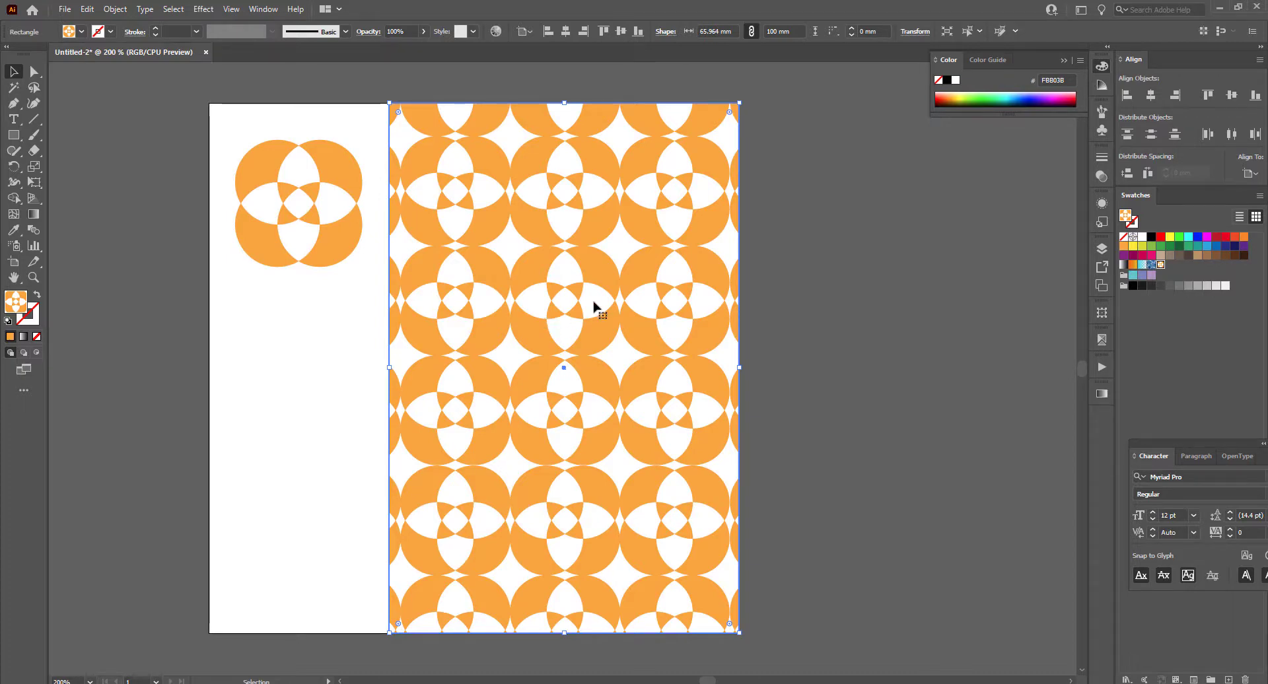
click(300, 175)
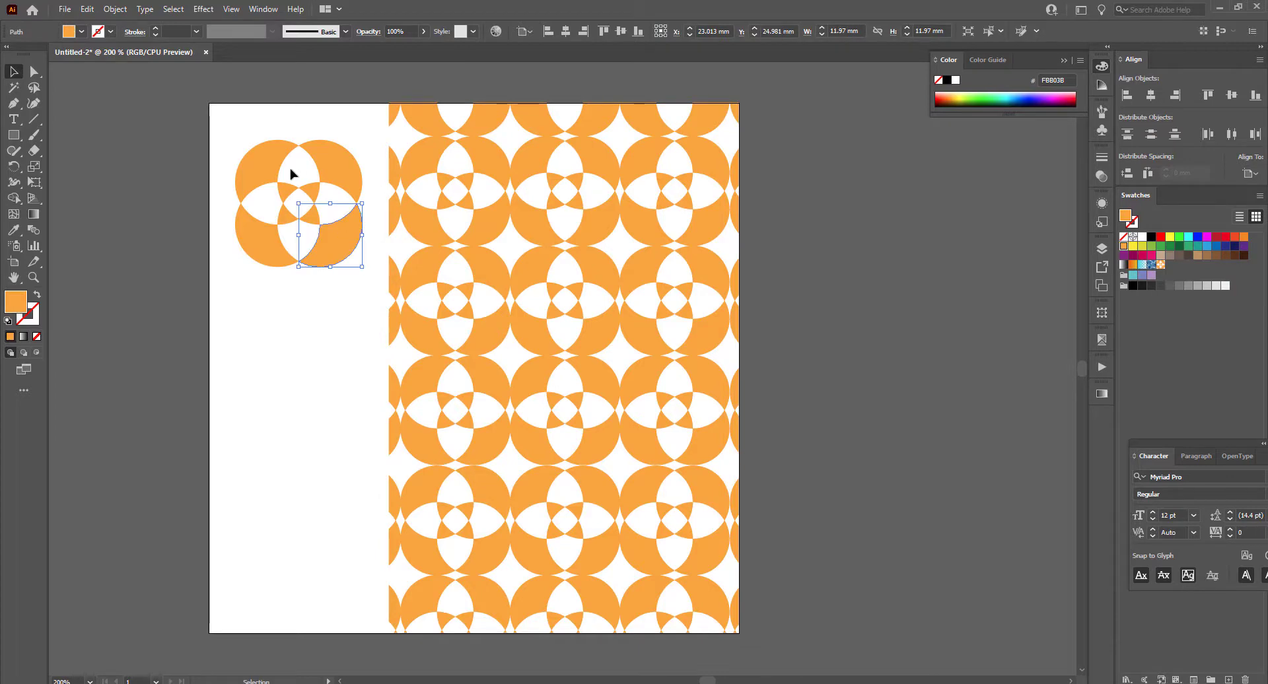
click(271, 172)
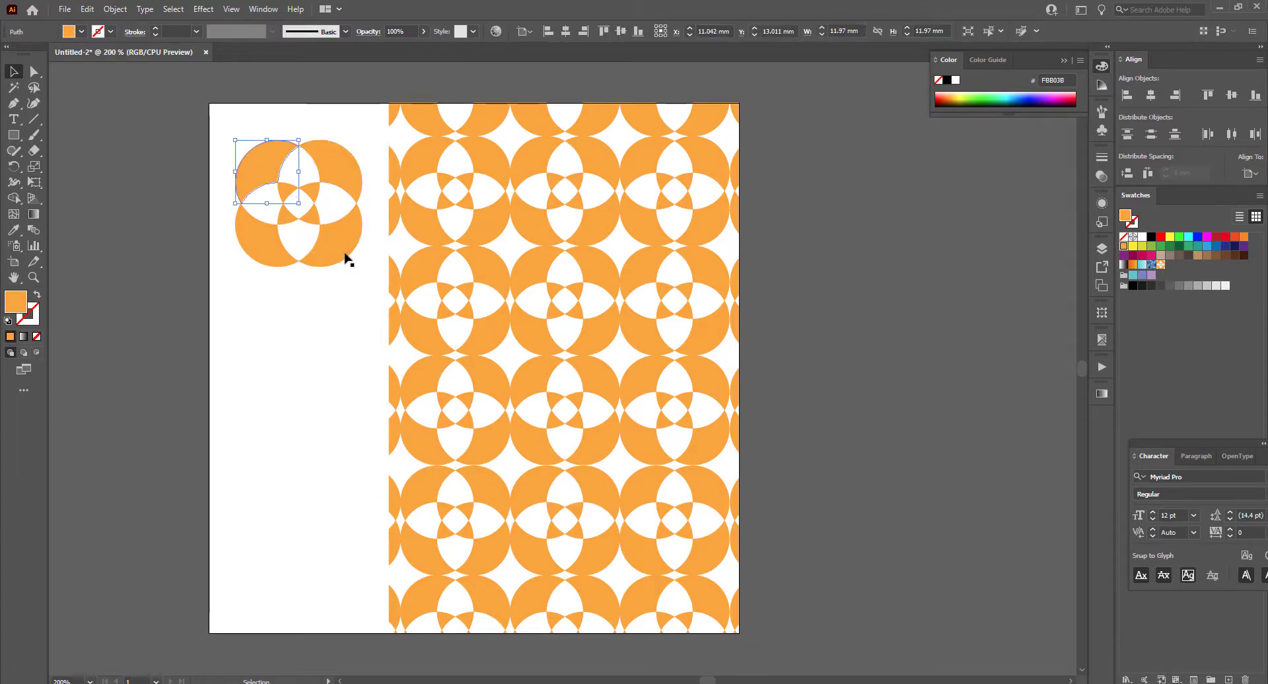
drag(227, 124, 356, 277)
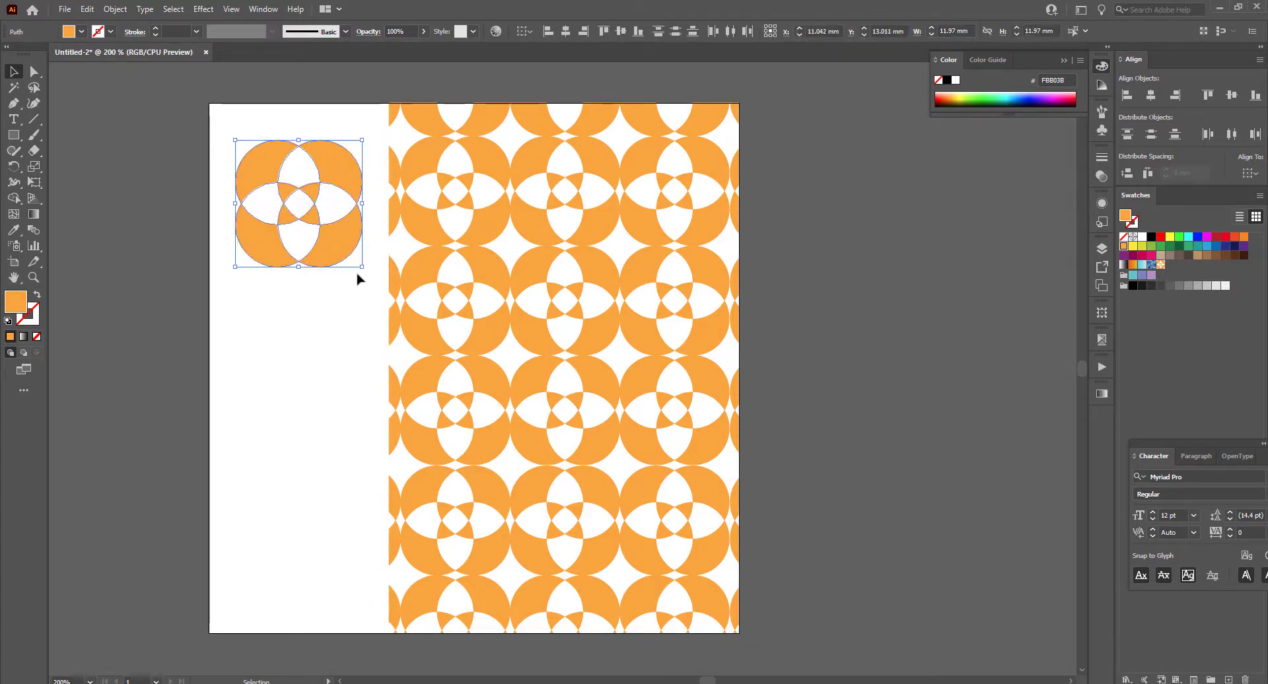
click(882, 238)
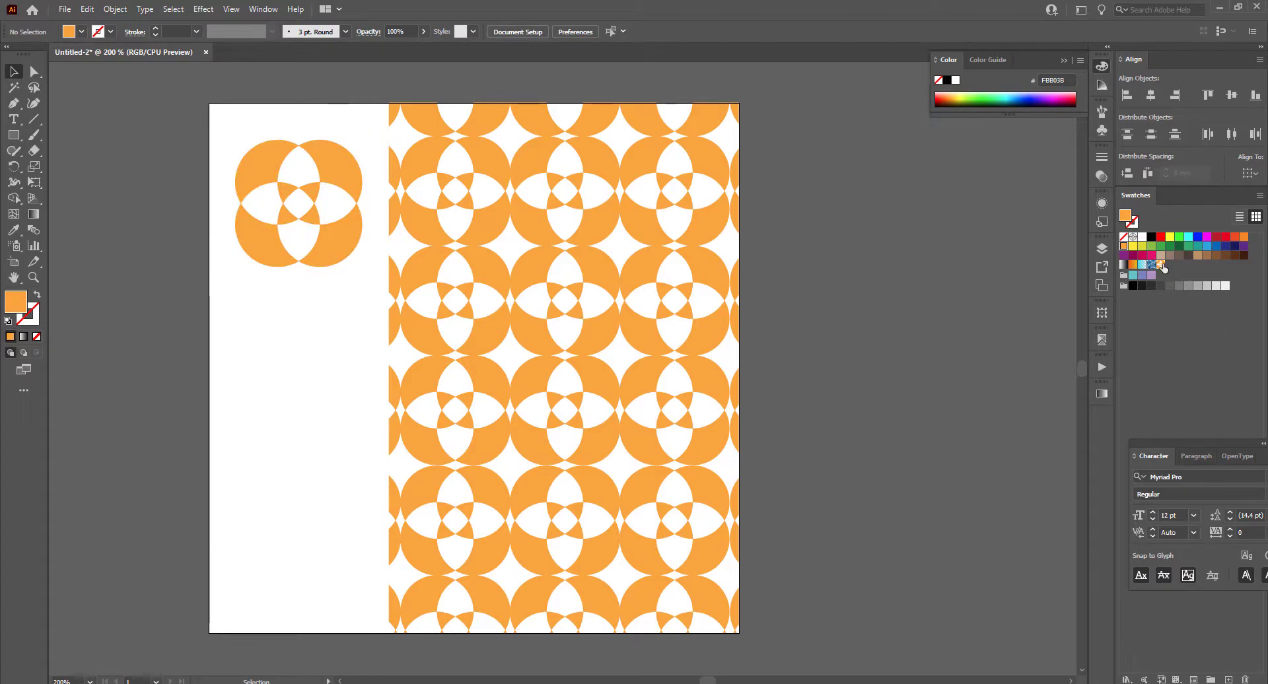
click(956, 80)
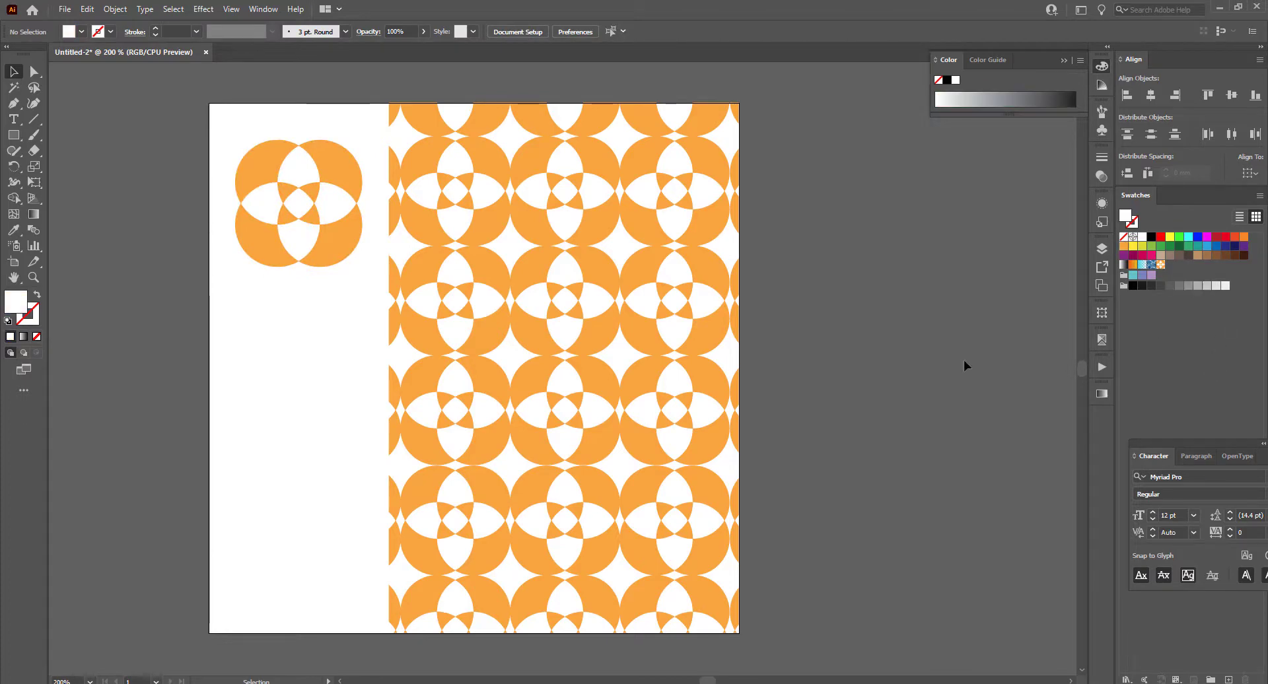
- Edit the orange pattern swatch, recolouring the tile's upper-right and lower-left outer and inner shapes blue (29ABE2), and finish editing
double_click(1161, 266)
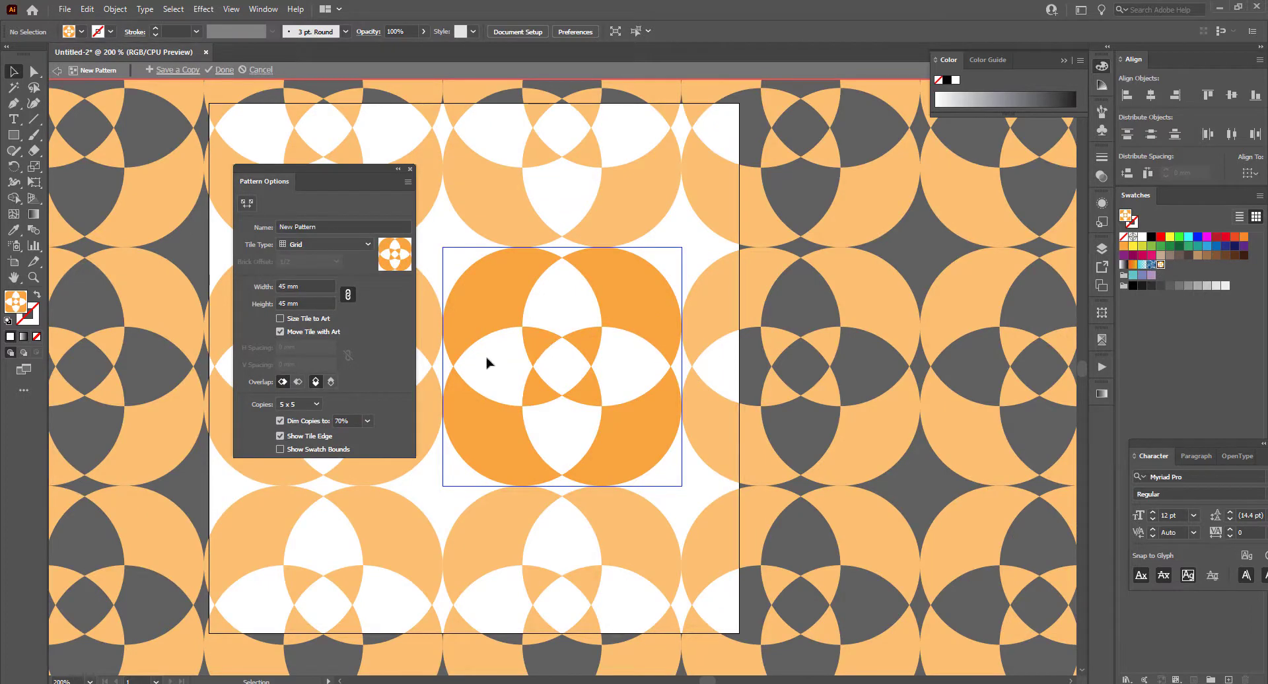
click(497, 297)
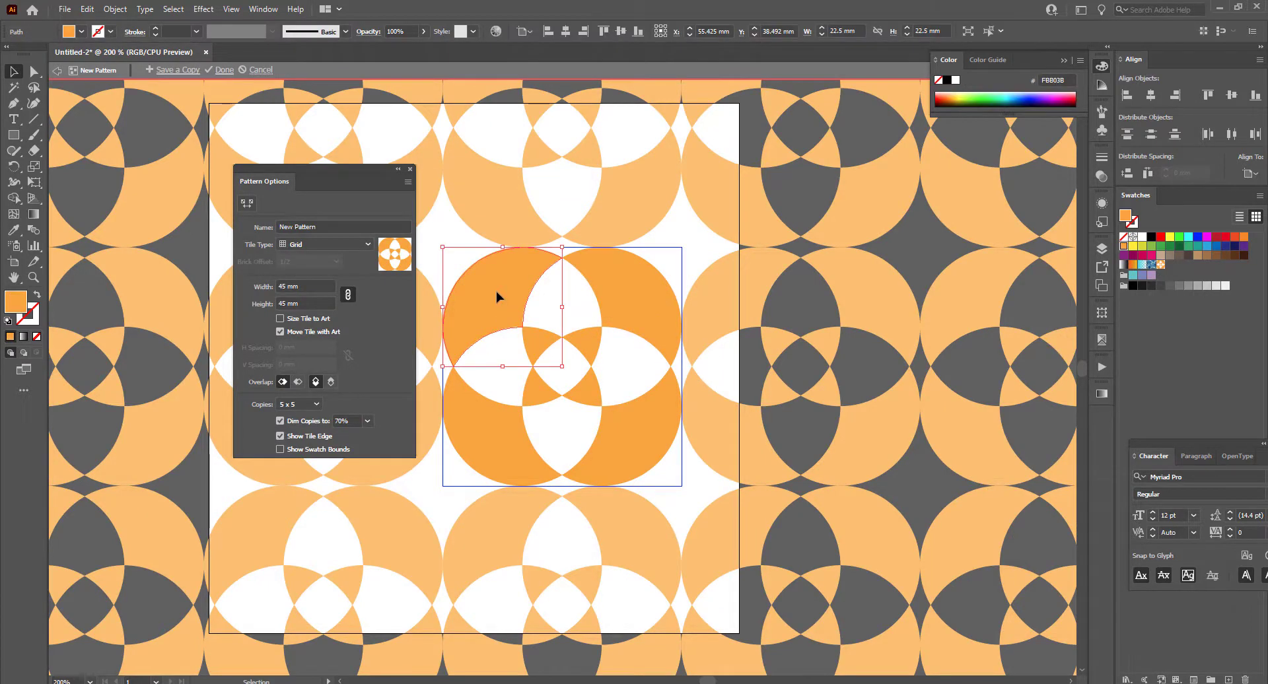
click(545, 389)
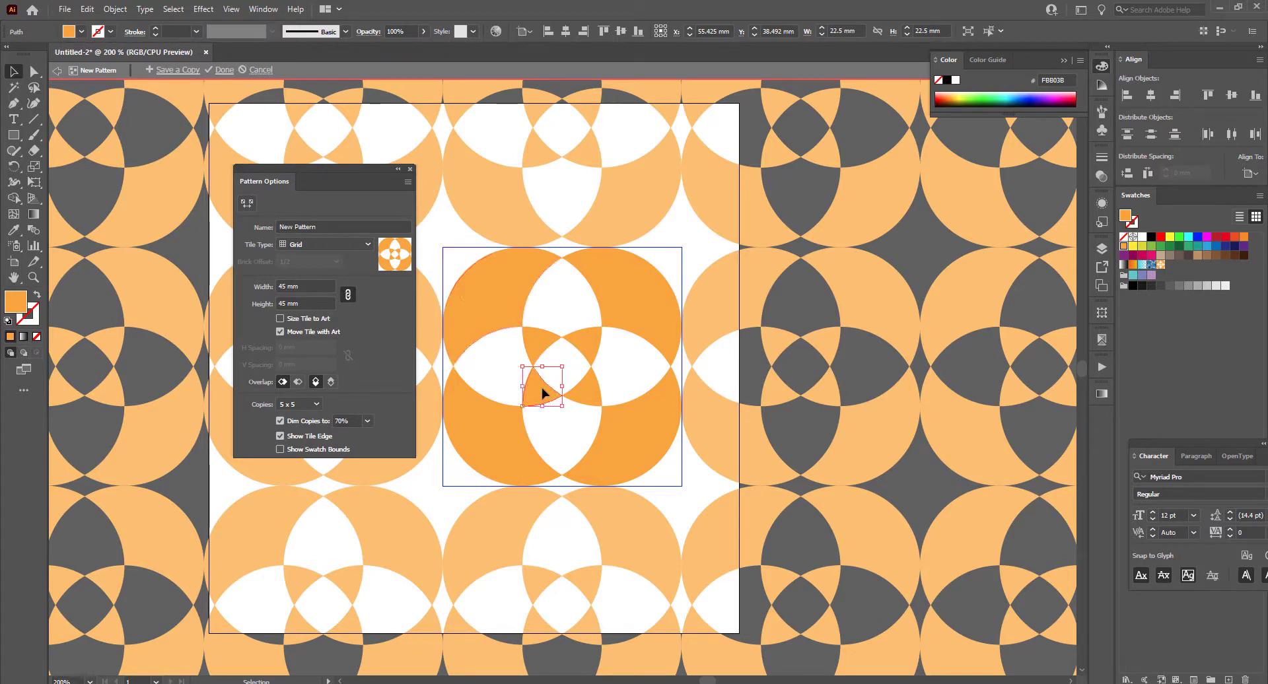
click(581, 342)
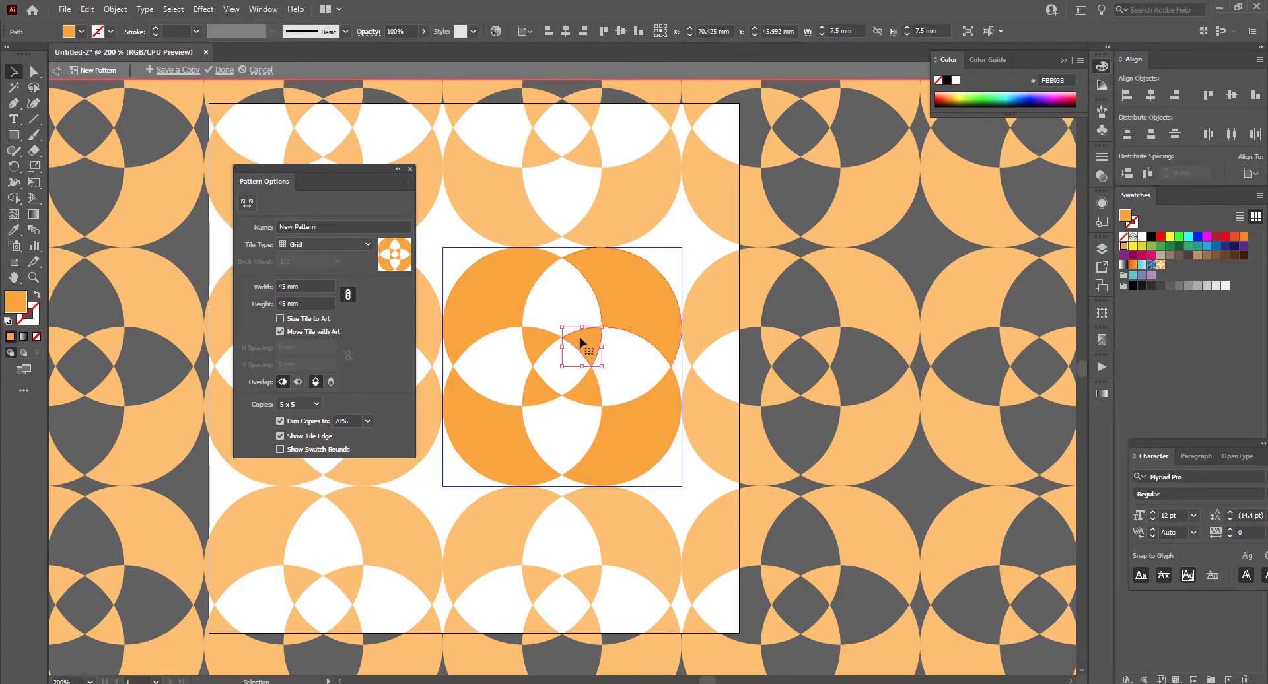
shift+click(533, 377)
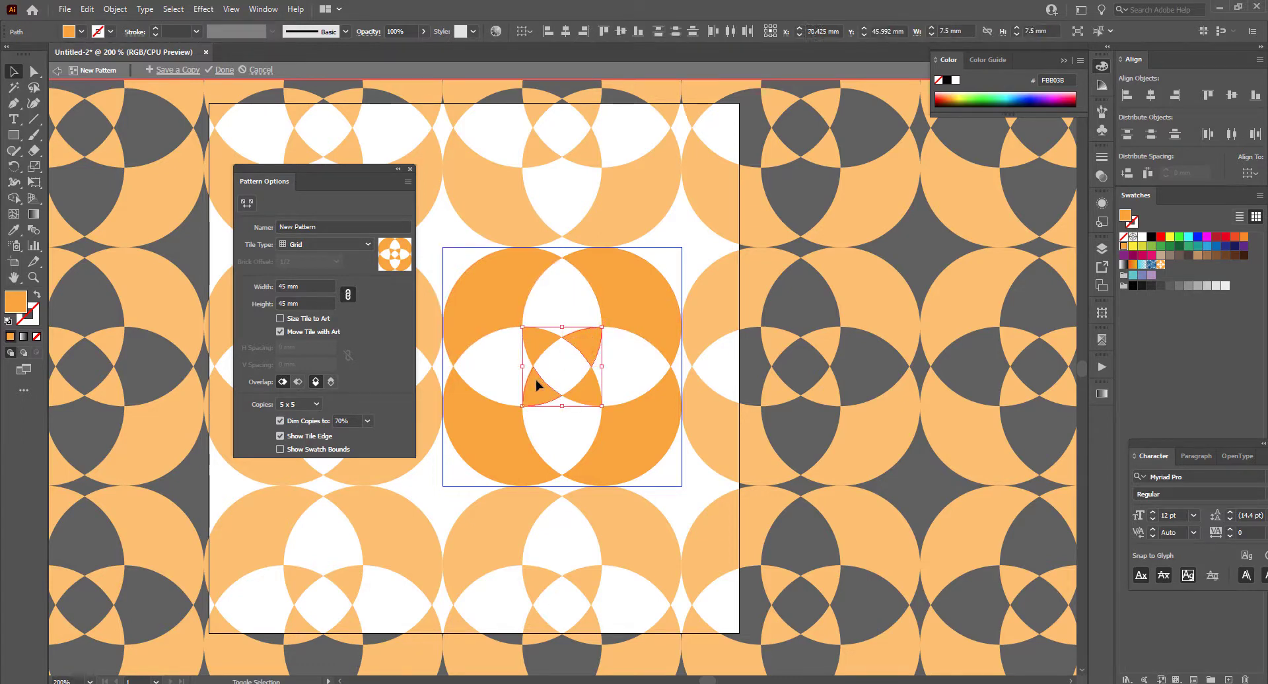
shift+click(637, 293)
shift+click(475, 436)
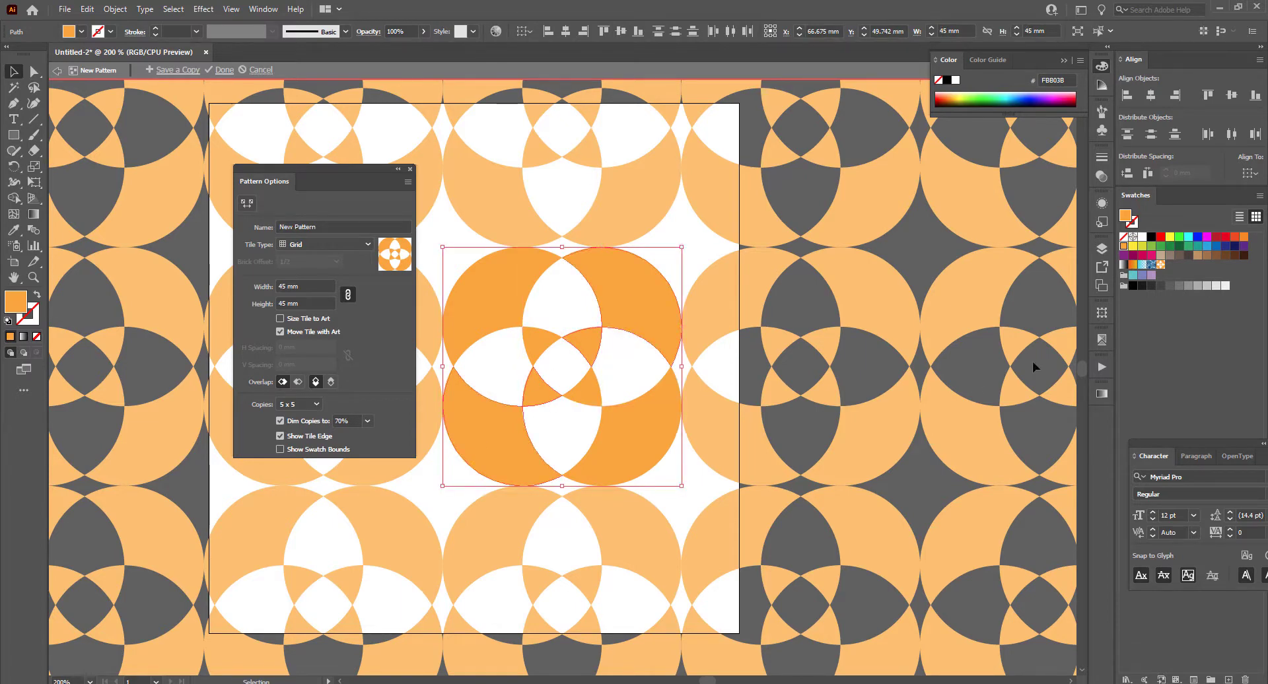
click(1207, 249)
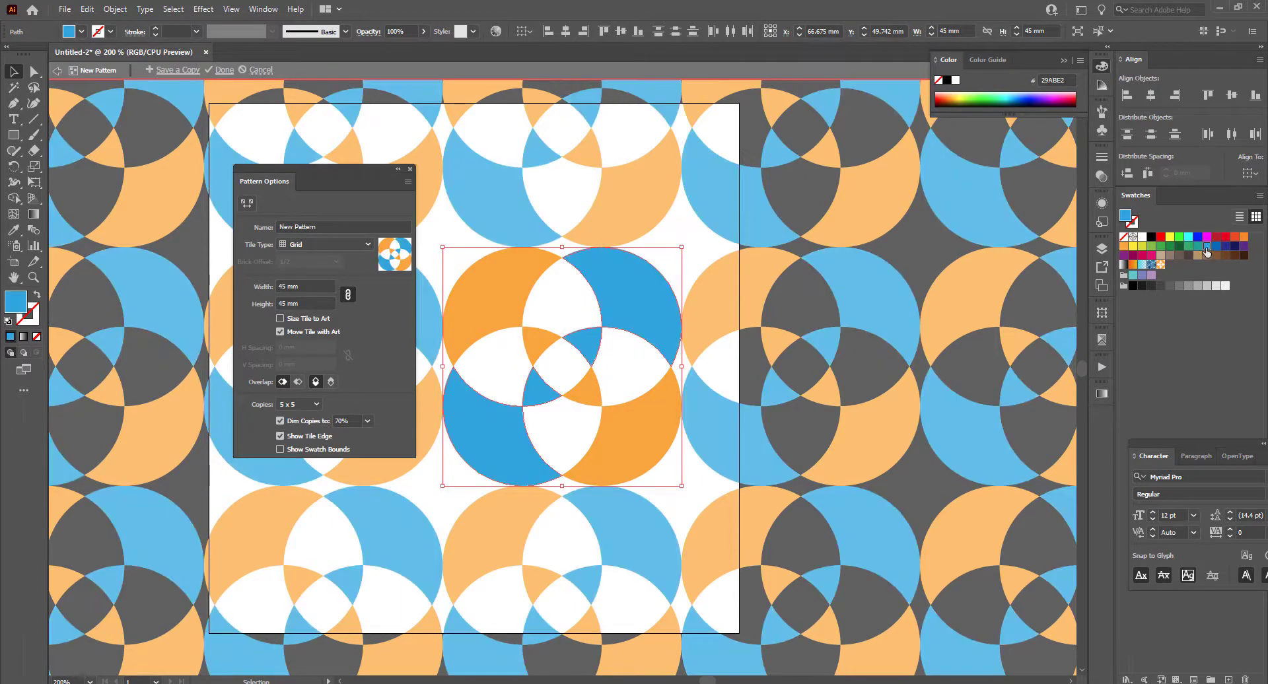
click(702, 260)
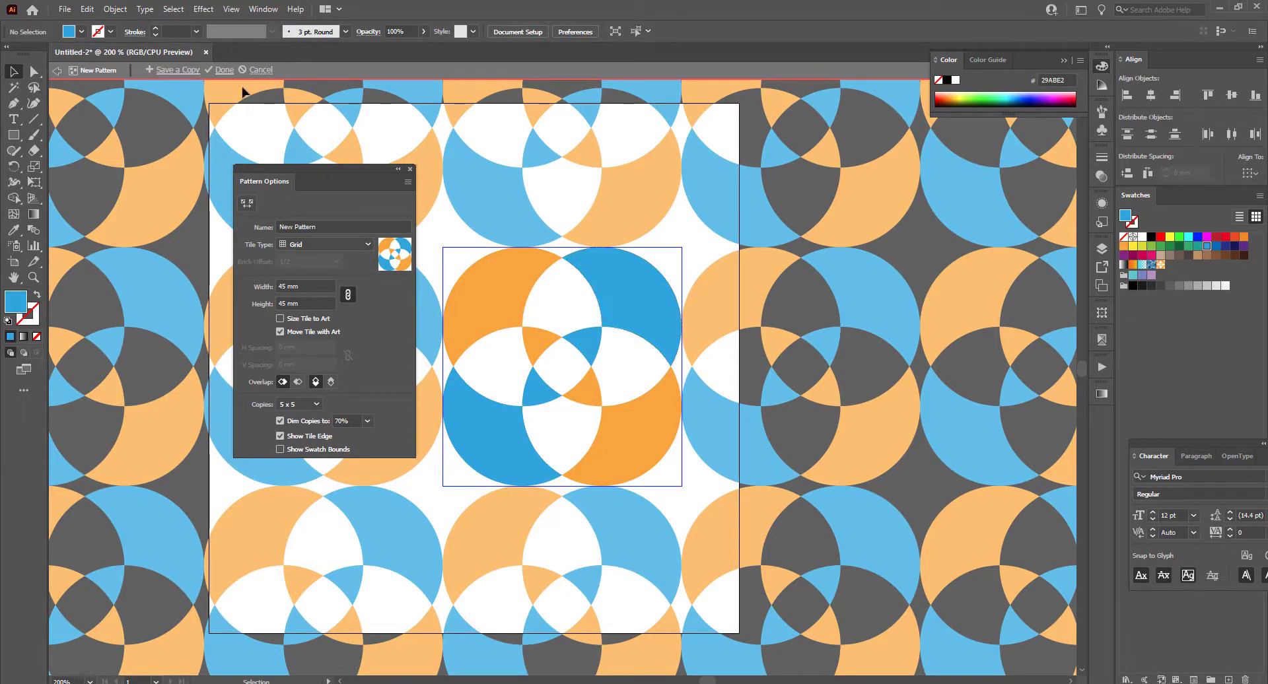
click(225, 70)
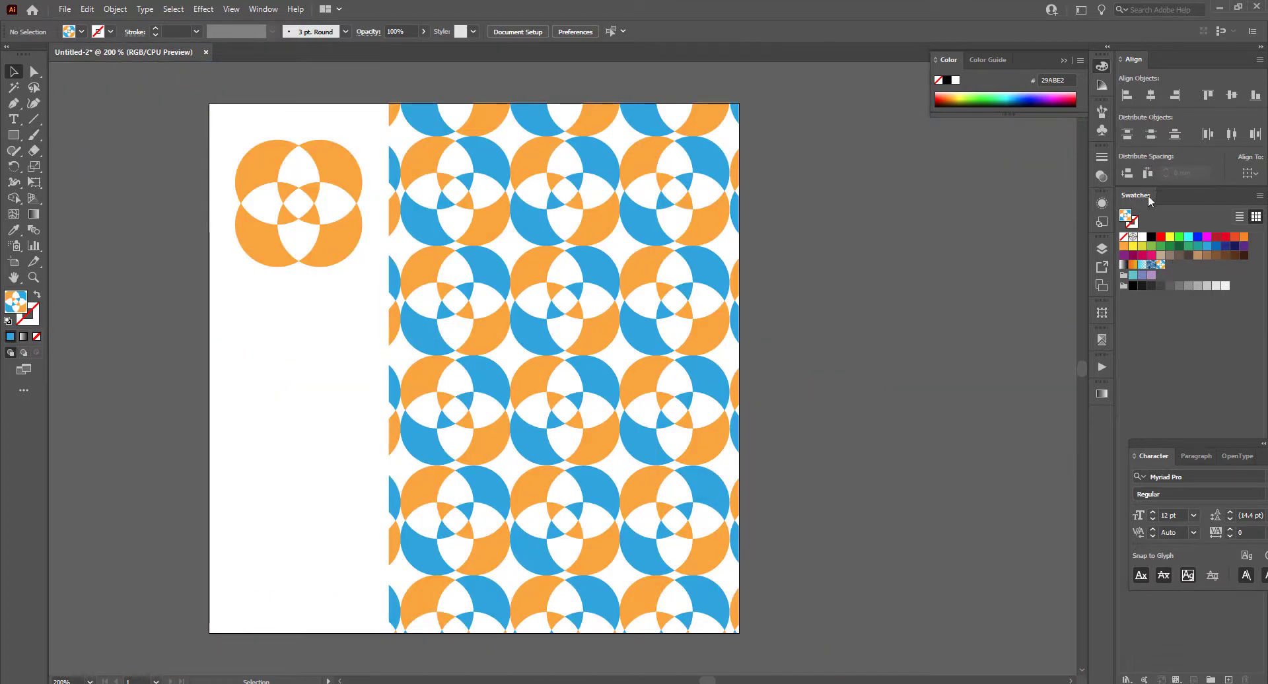
- Float the swatches beside the artboard in Large Thumbnail View and enlarge their window
drag(1153, 196, 905, 207)
click(960, 195)
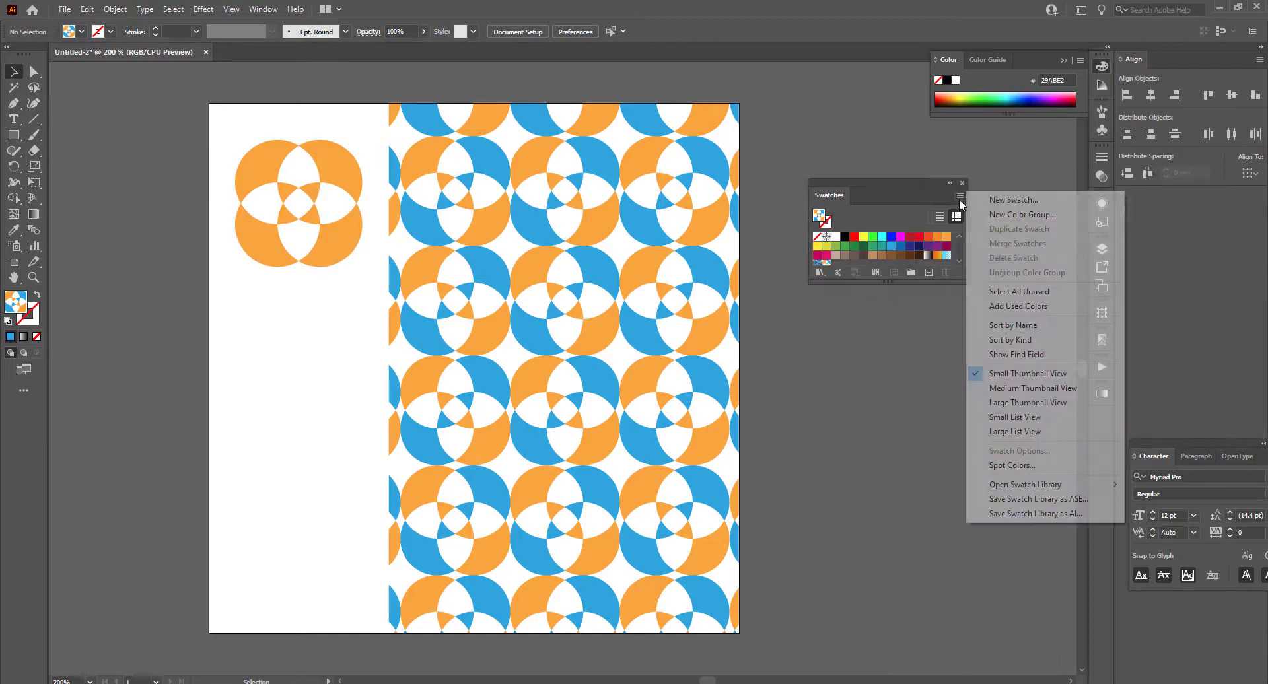
click(1024, 403)
drag(962, 276, 1069, 477)
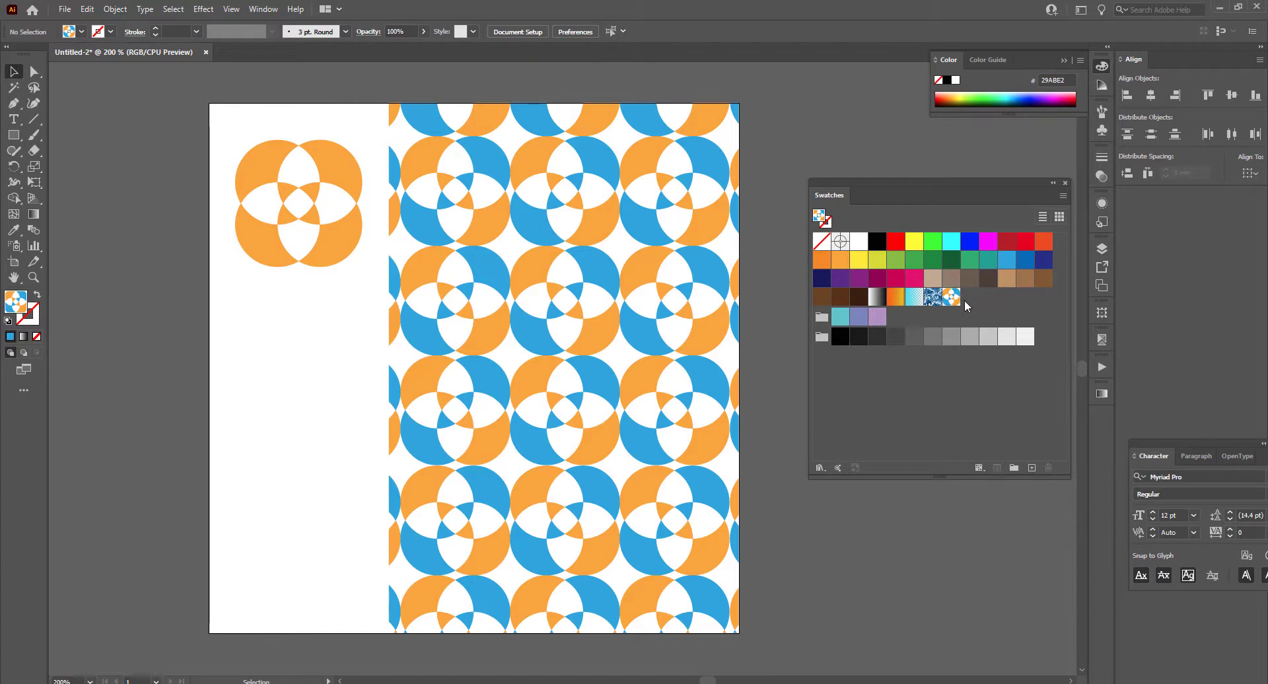
- Reopen the blue-and-orange pattern for editing and recolour the tile's four orange shapes magenta (FF00FF)
click(351, 240)
click(377, 413)
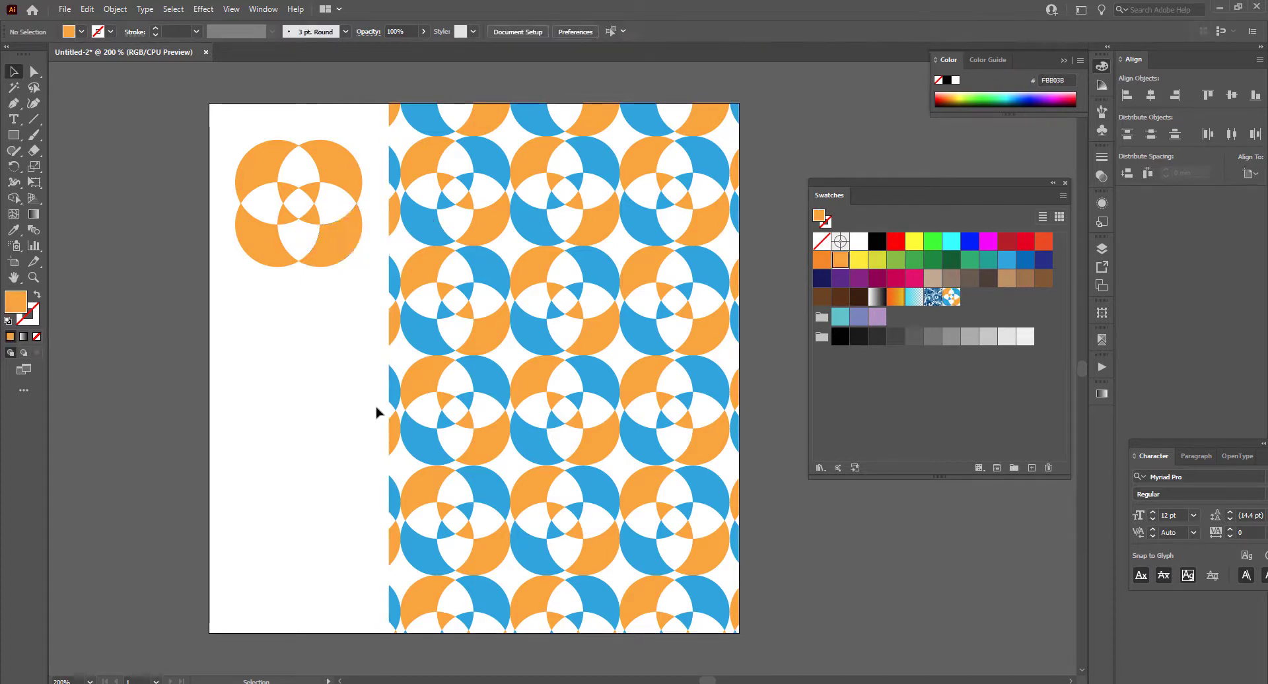
double_click(950, 301)
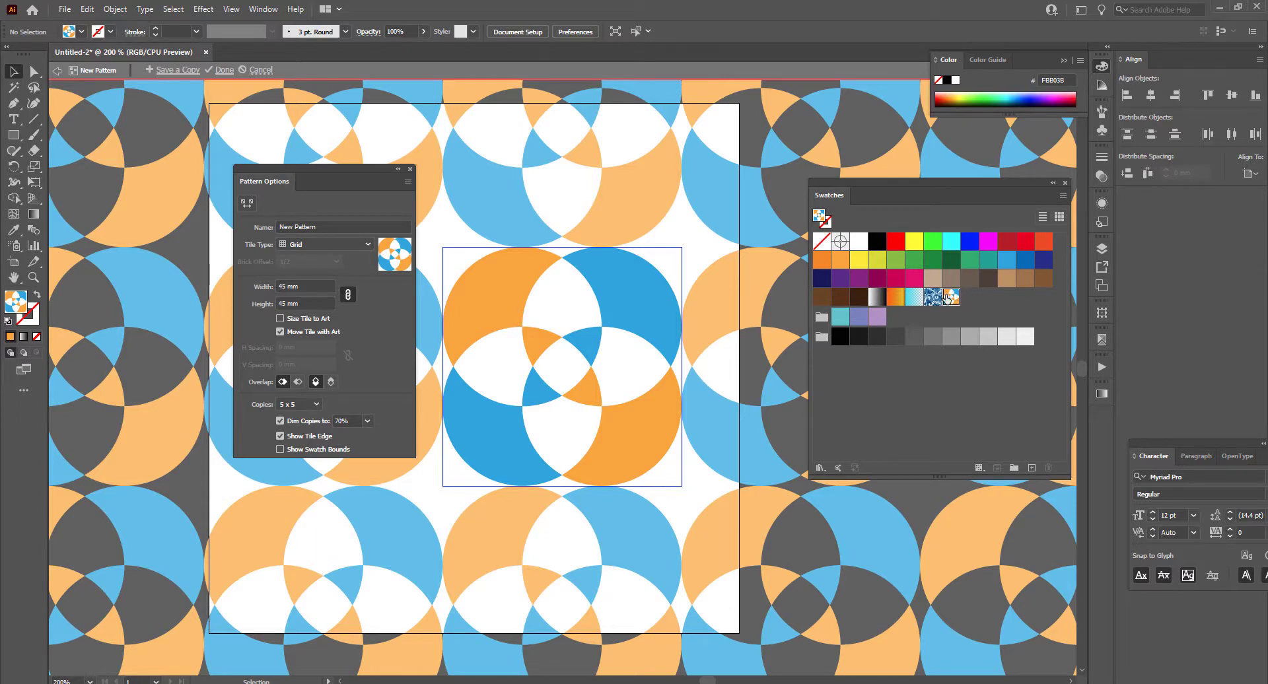
click(497, 295)
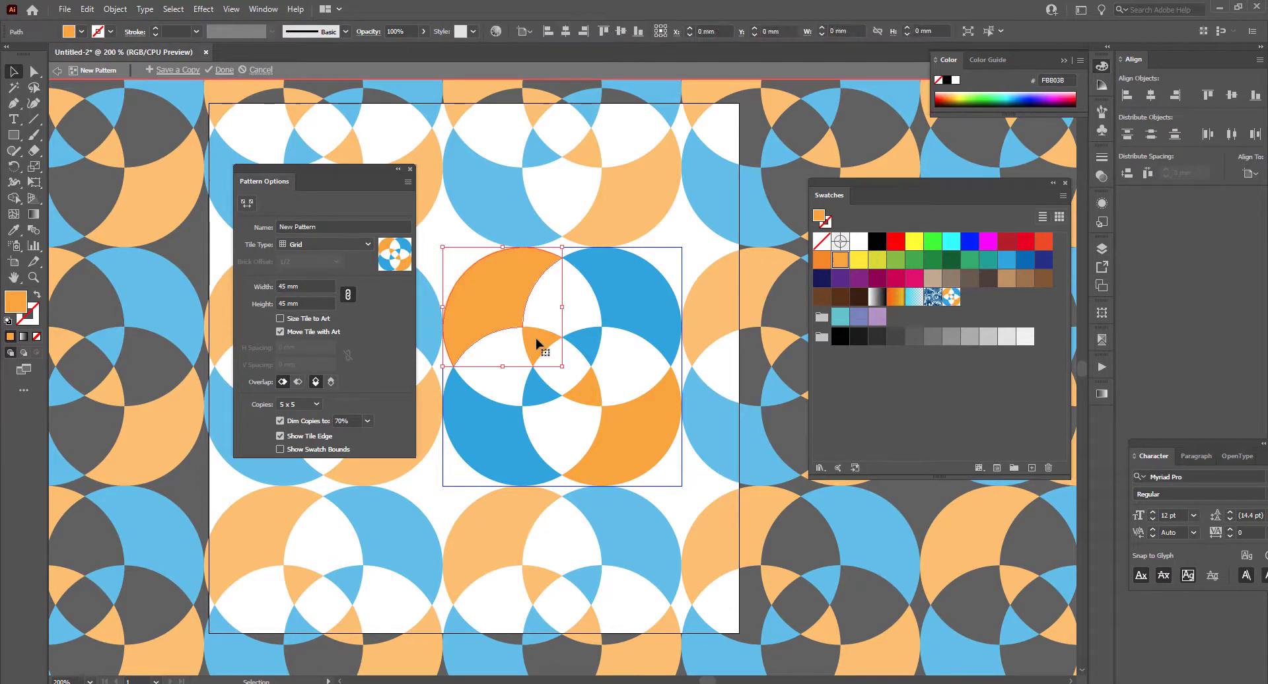
shift+click(587, 392)
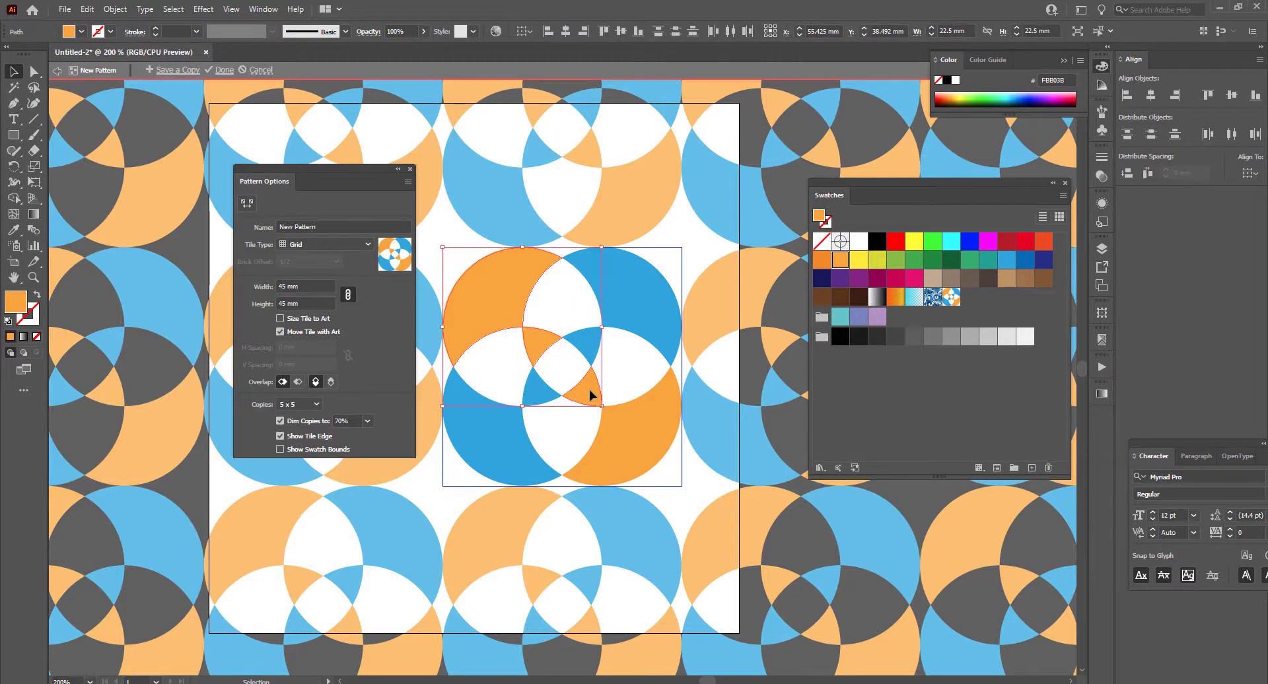
shift+click(615, 430)
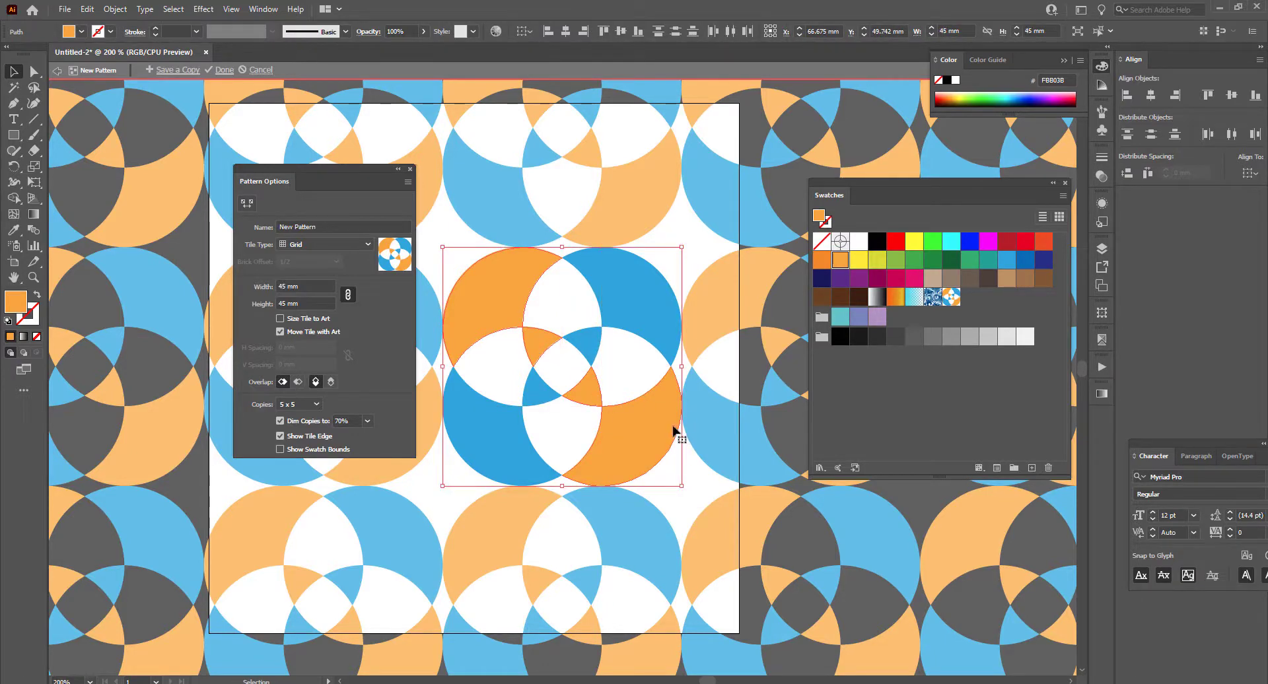
click(989, 246)
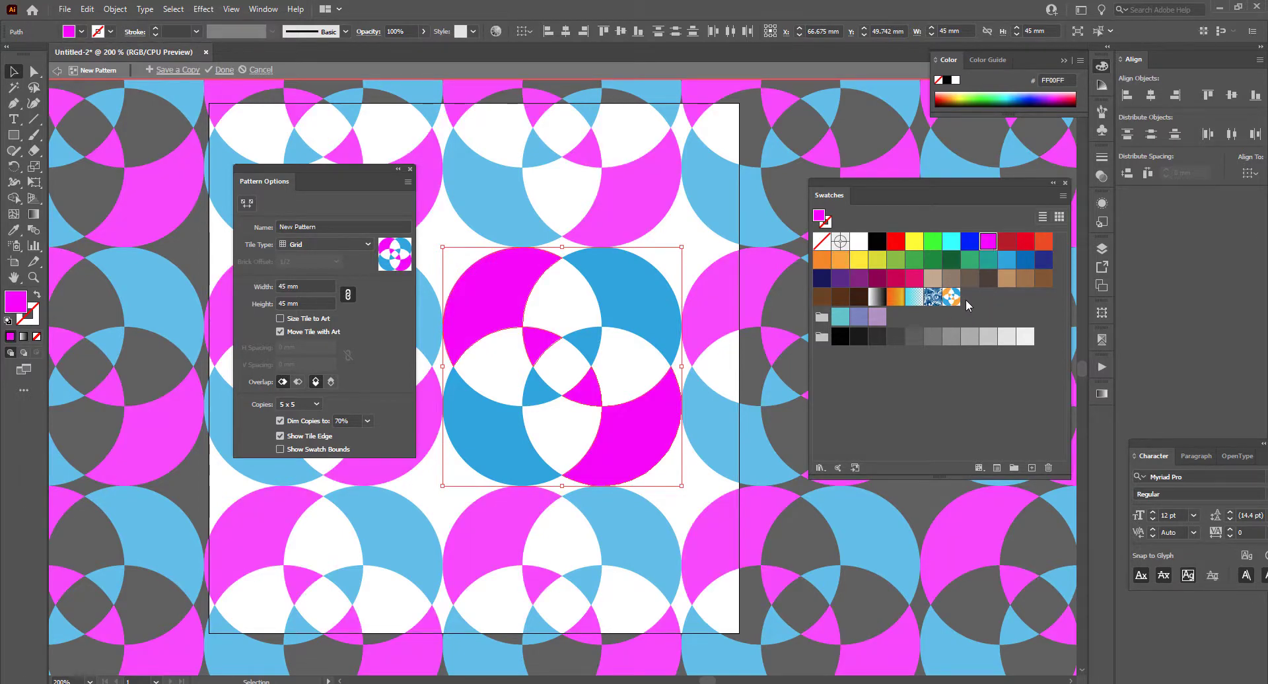
- Save a copy of the edited magenta-and-blue pattern as New Pattern 2 and finish editing the original pattern
click(171, 73)
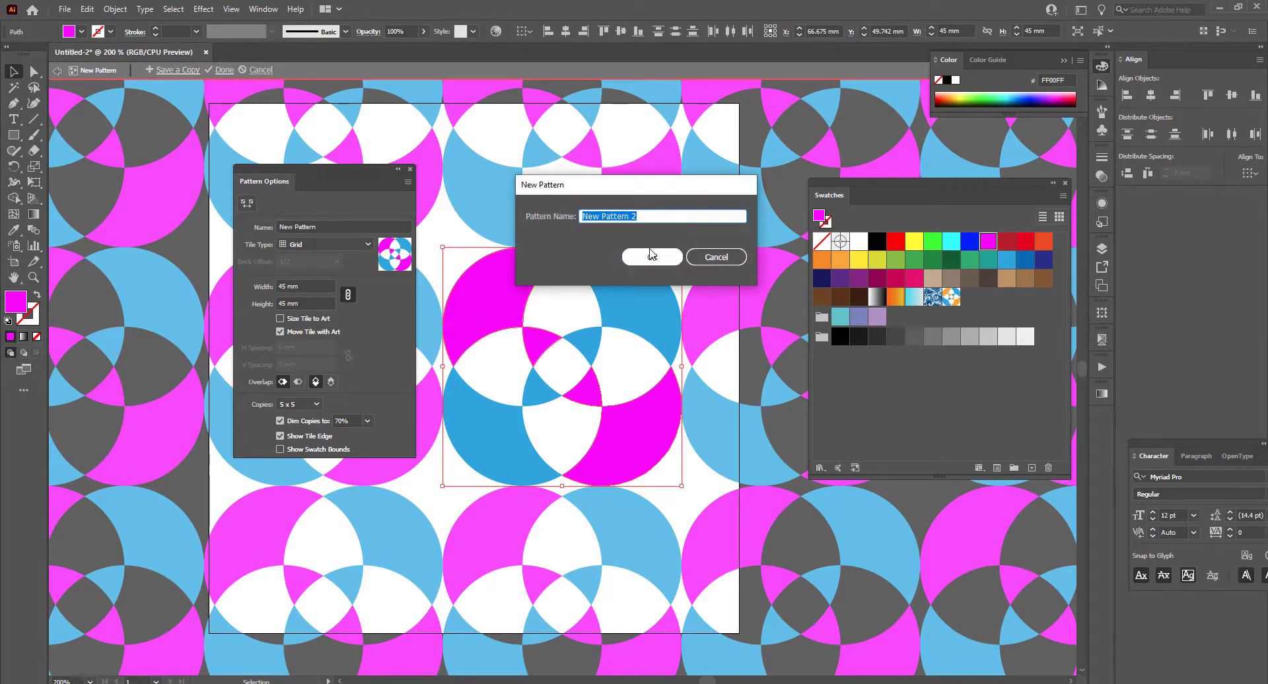
drag(608, 185, 553, 163)
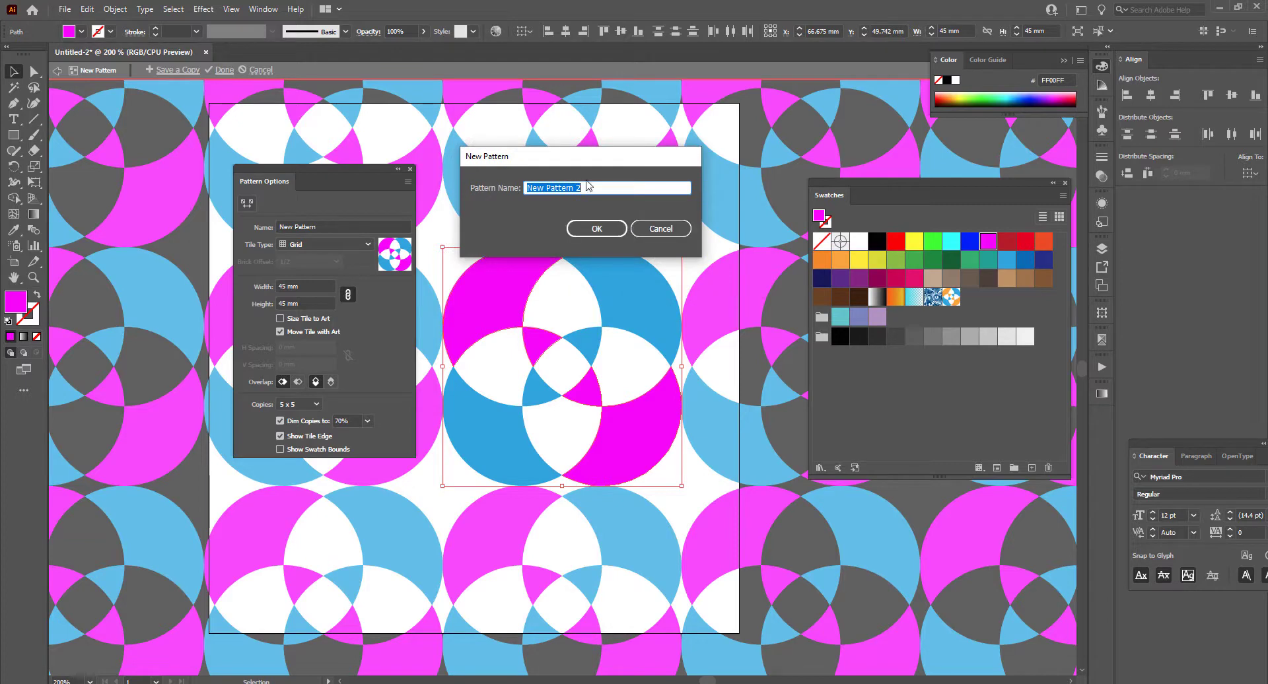
click(597, 229)
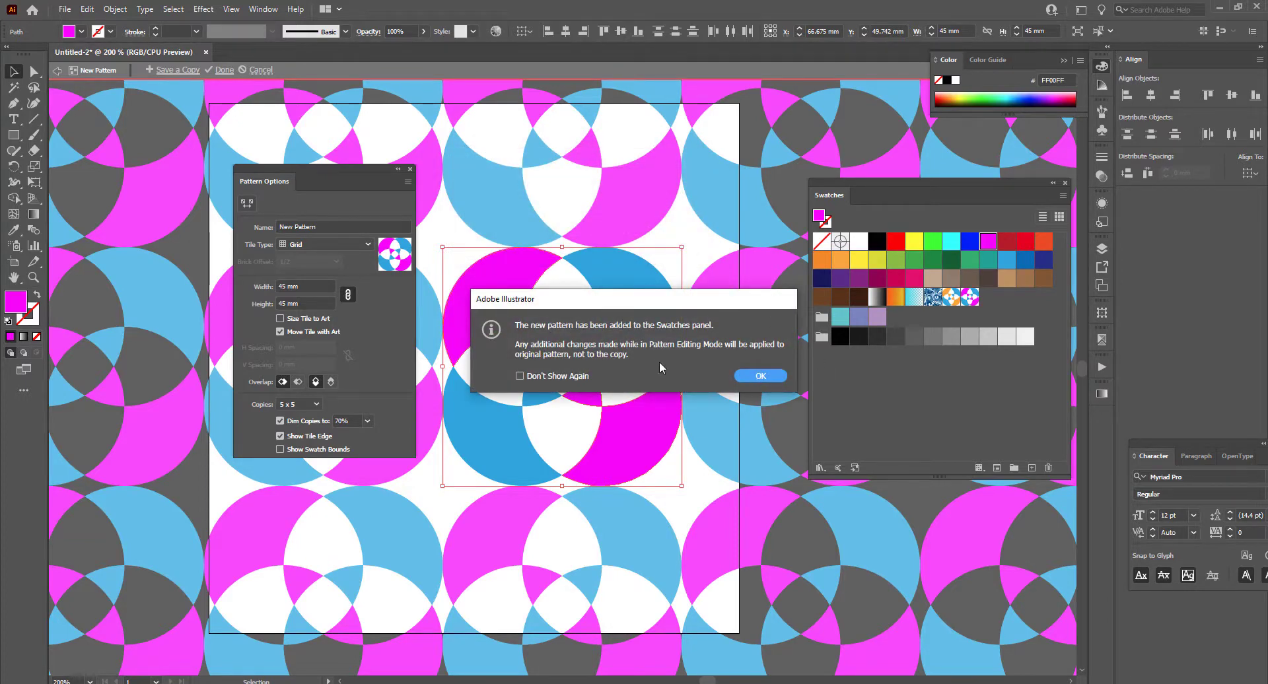
drag(591, 300, 567, 214)
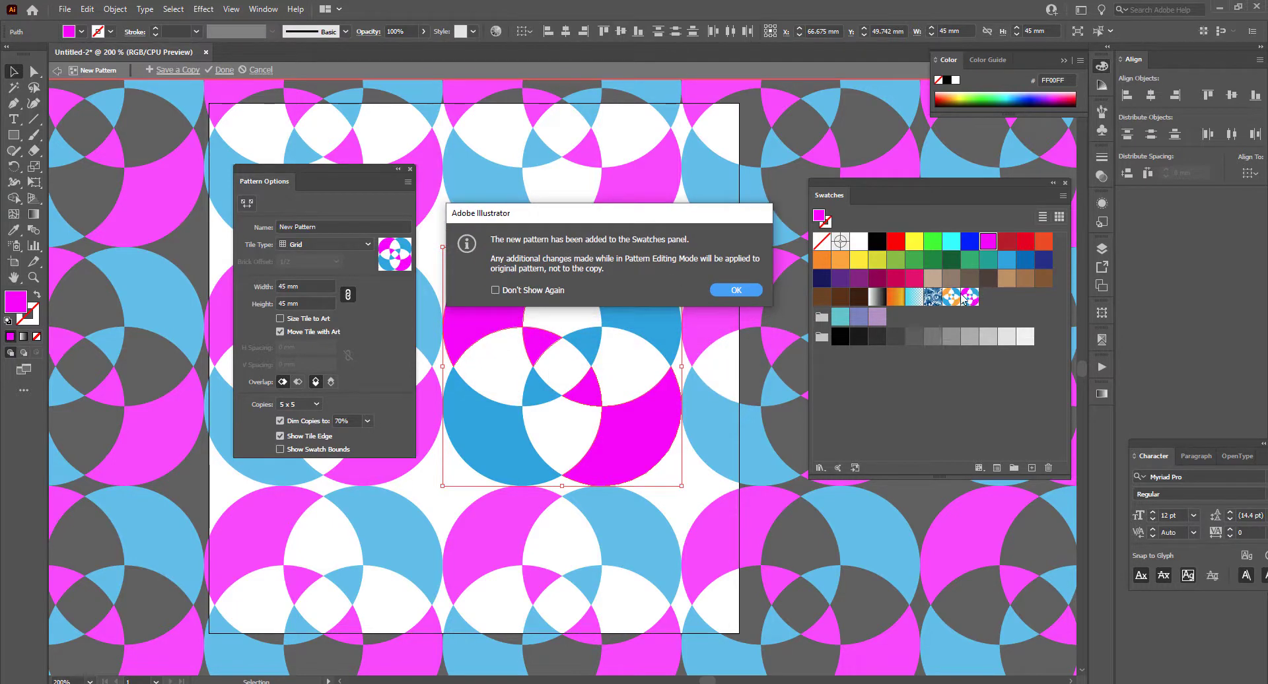
click(744, 292)
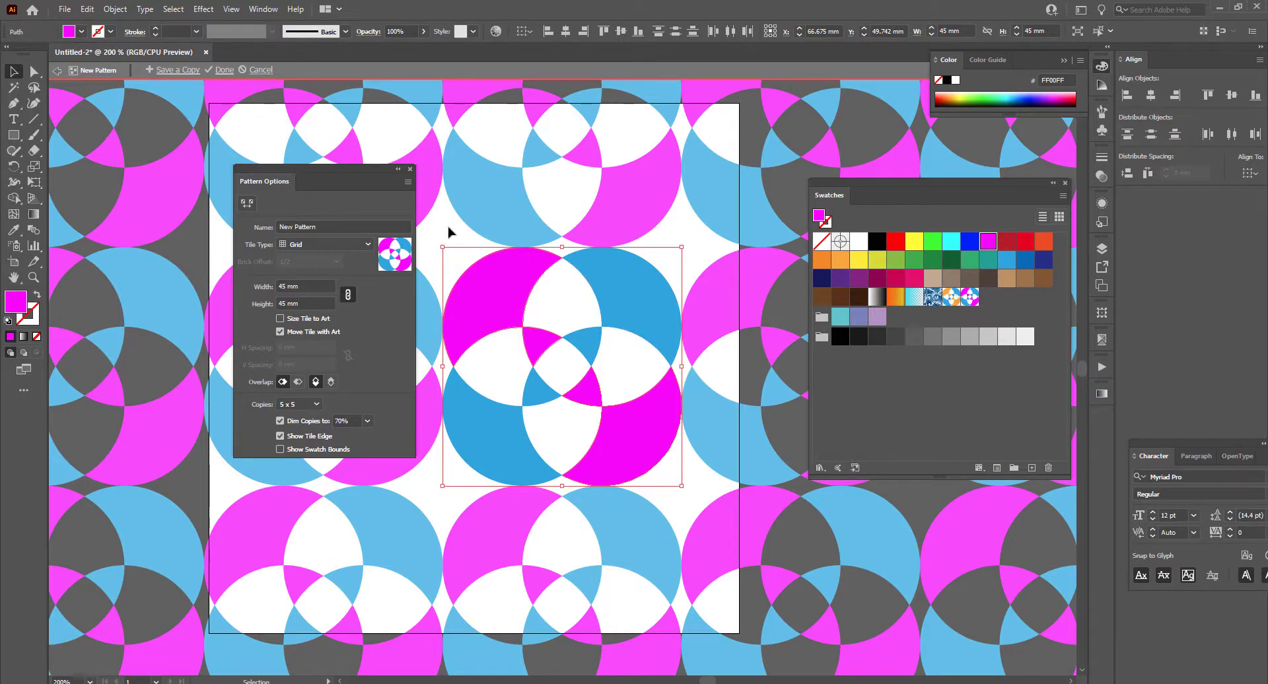
click(223, 70)
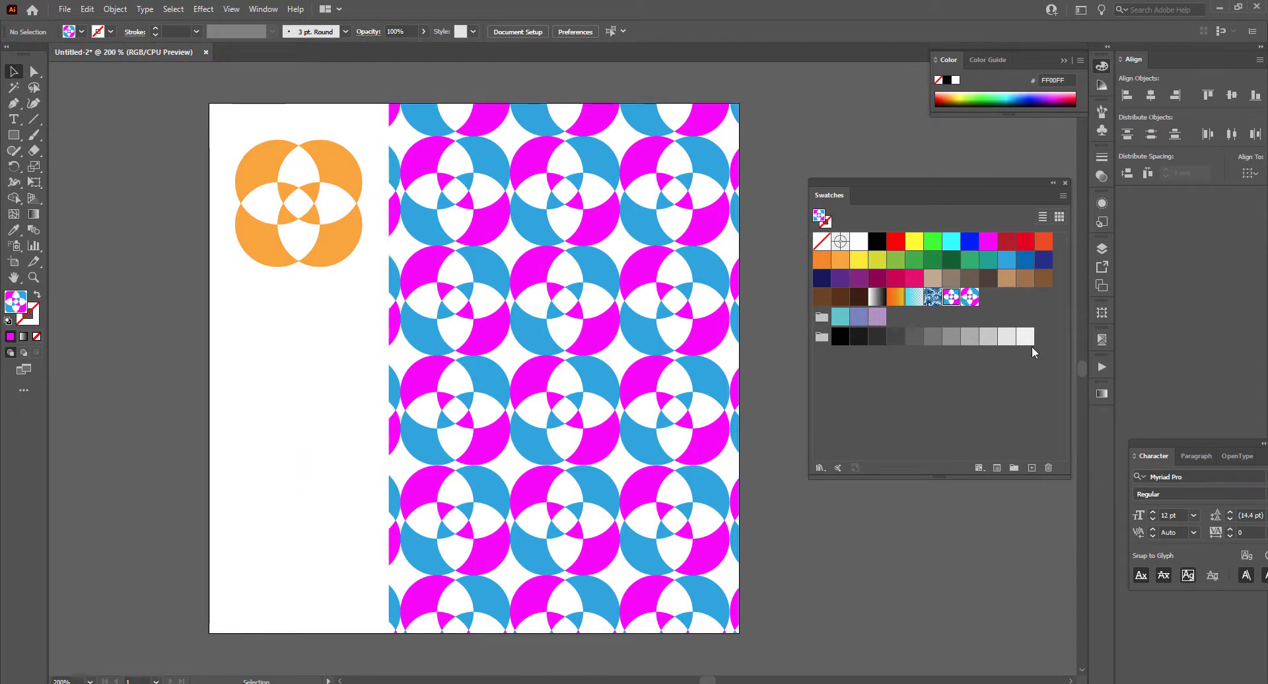
- Undo finishing the pattern edit, save the magenta-and-blue version as a copy named New Pattern 2, and cancel editing the original pattern
key(ctrl+z)
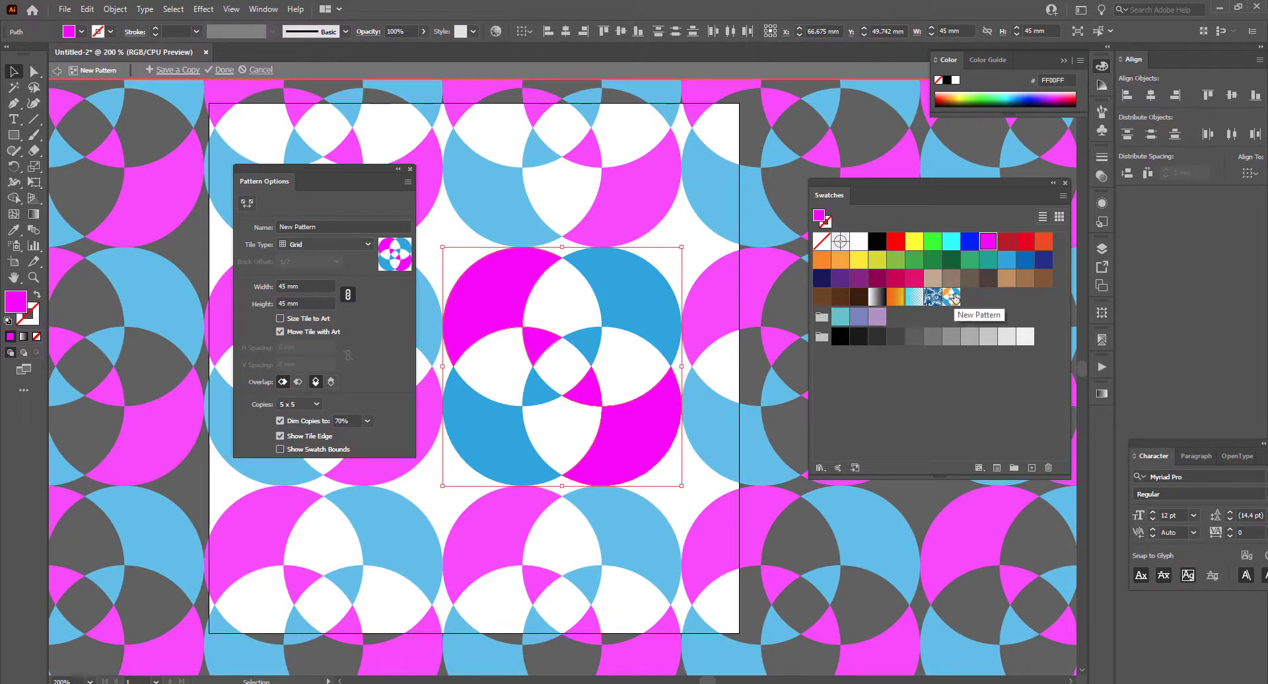
click(161, 70)
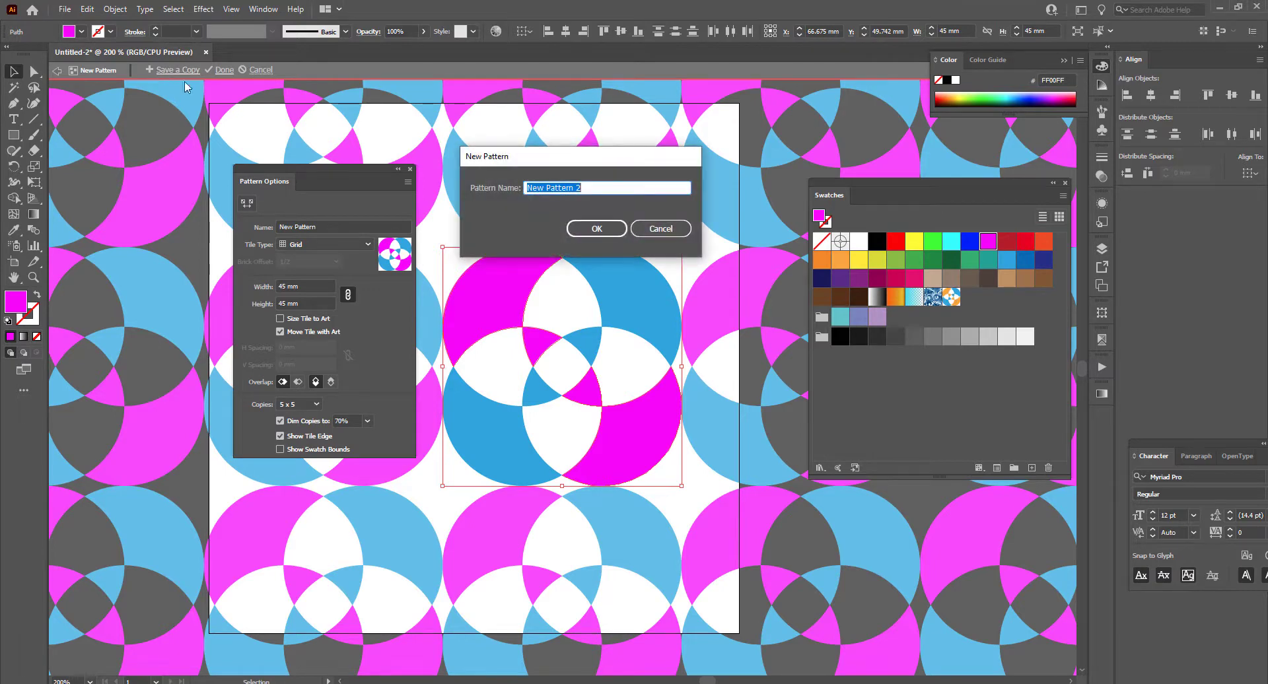
click(603, 233)
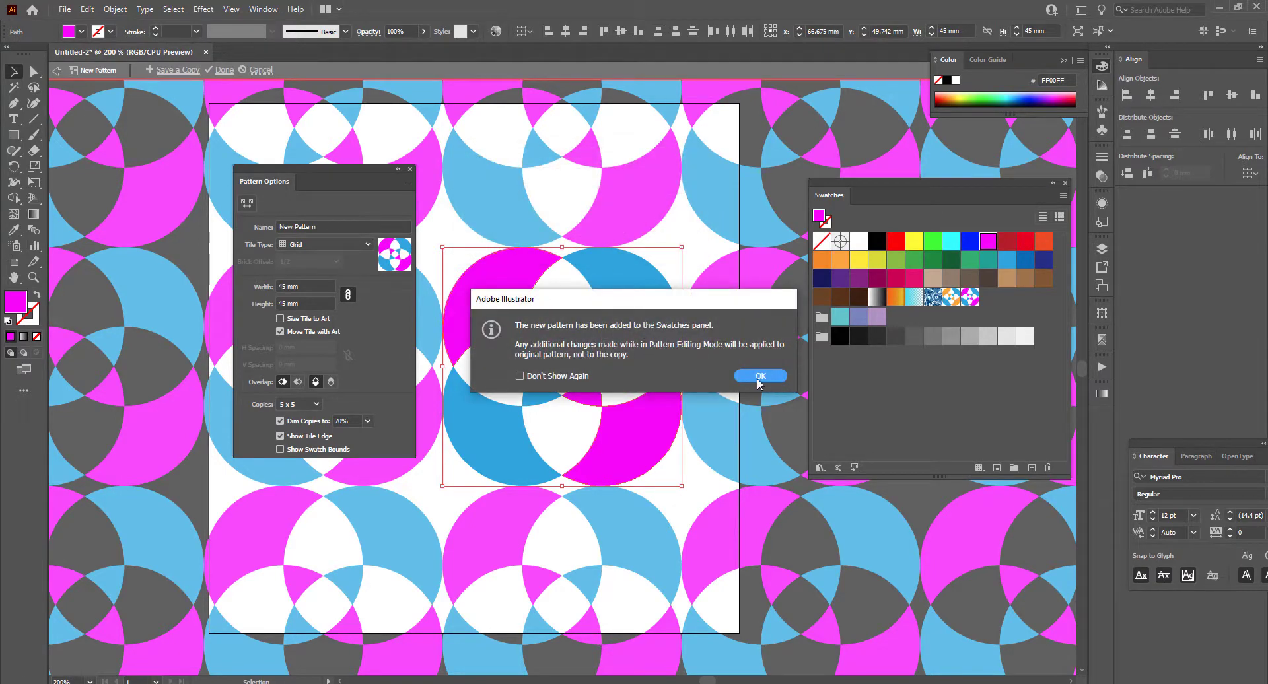
click(753, 375)
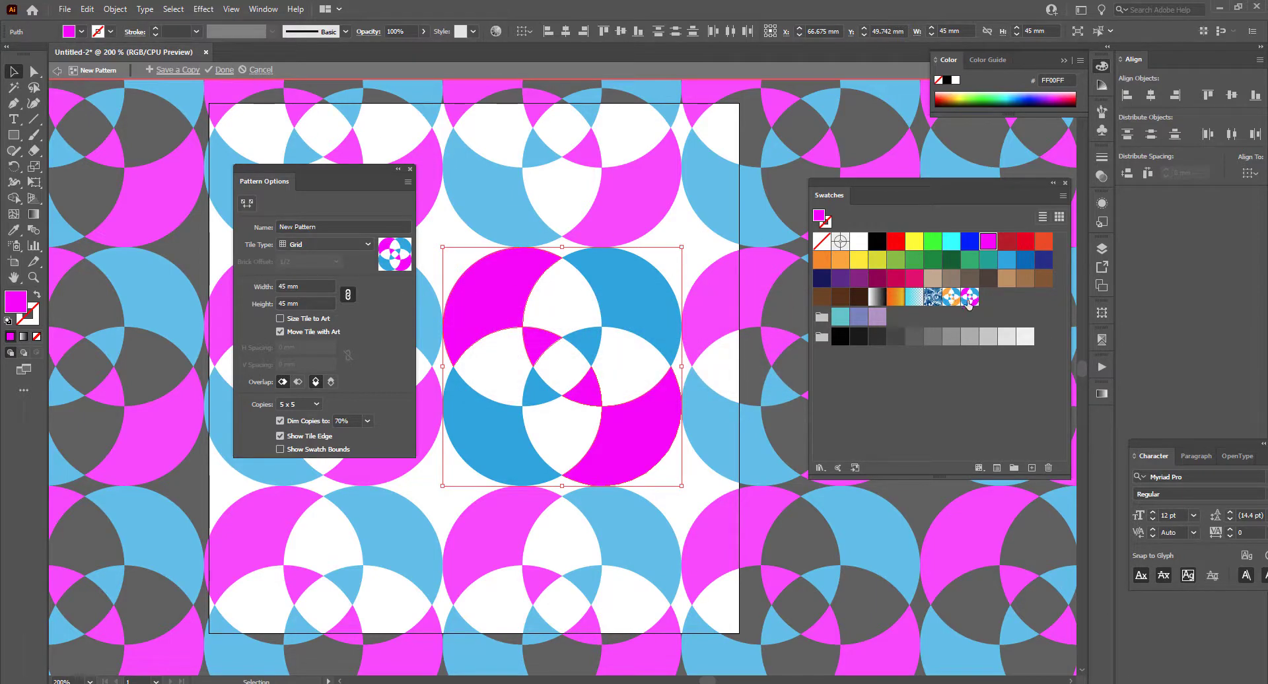
click(257, 70)
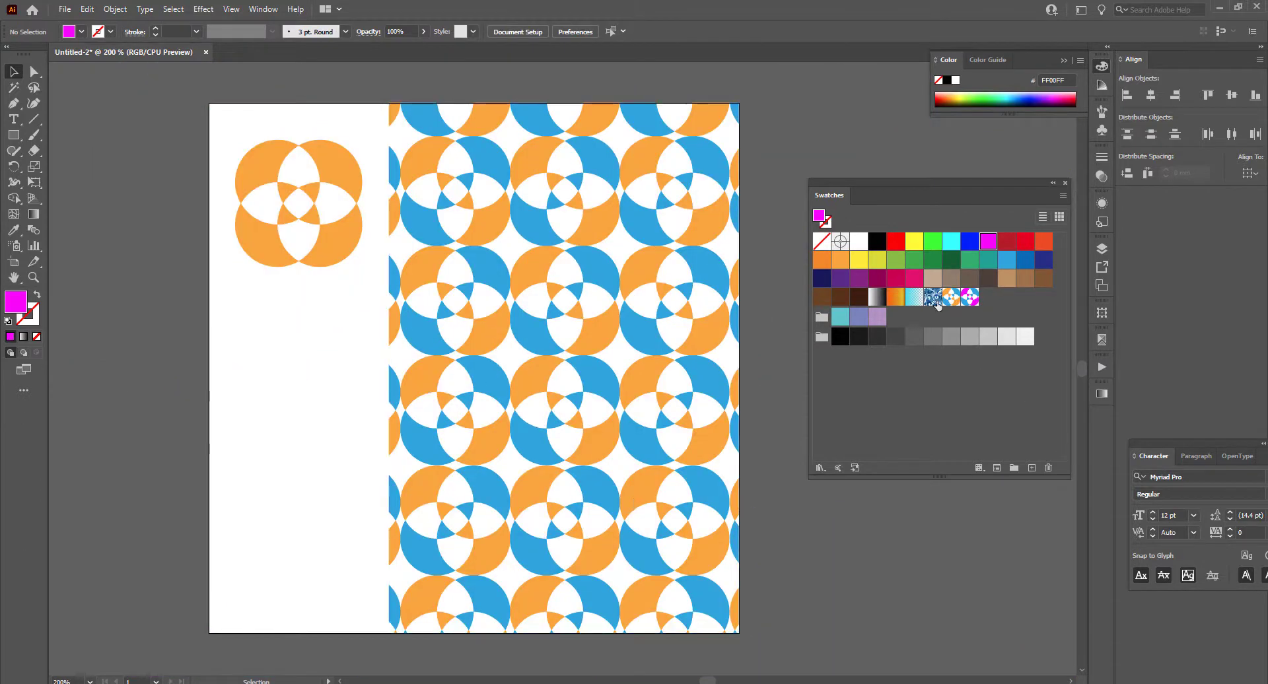
- Scale the blue-and-orange pattern rectangle down proportionally to about 38.6 by 58.5 mm and move it below the orange four-circle design
click(677, 260)
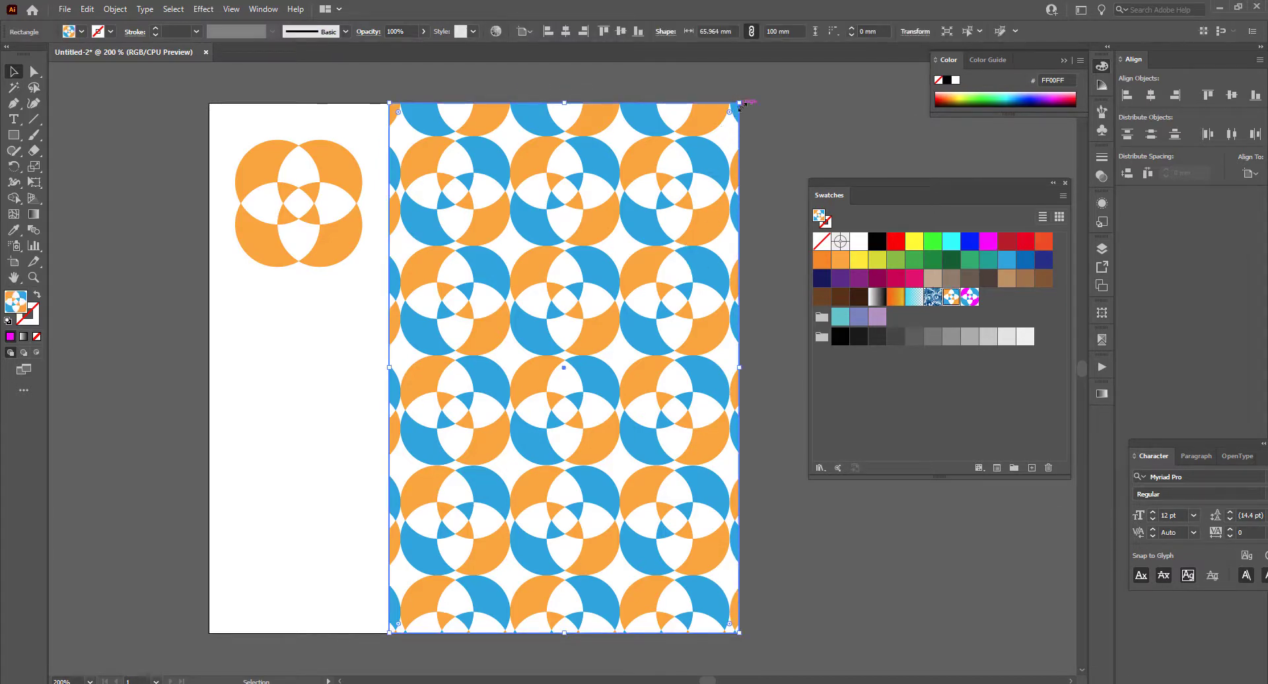
drag(741, 106, 604, 278)
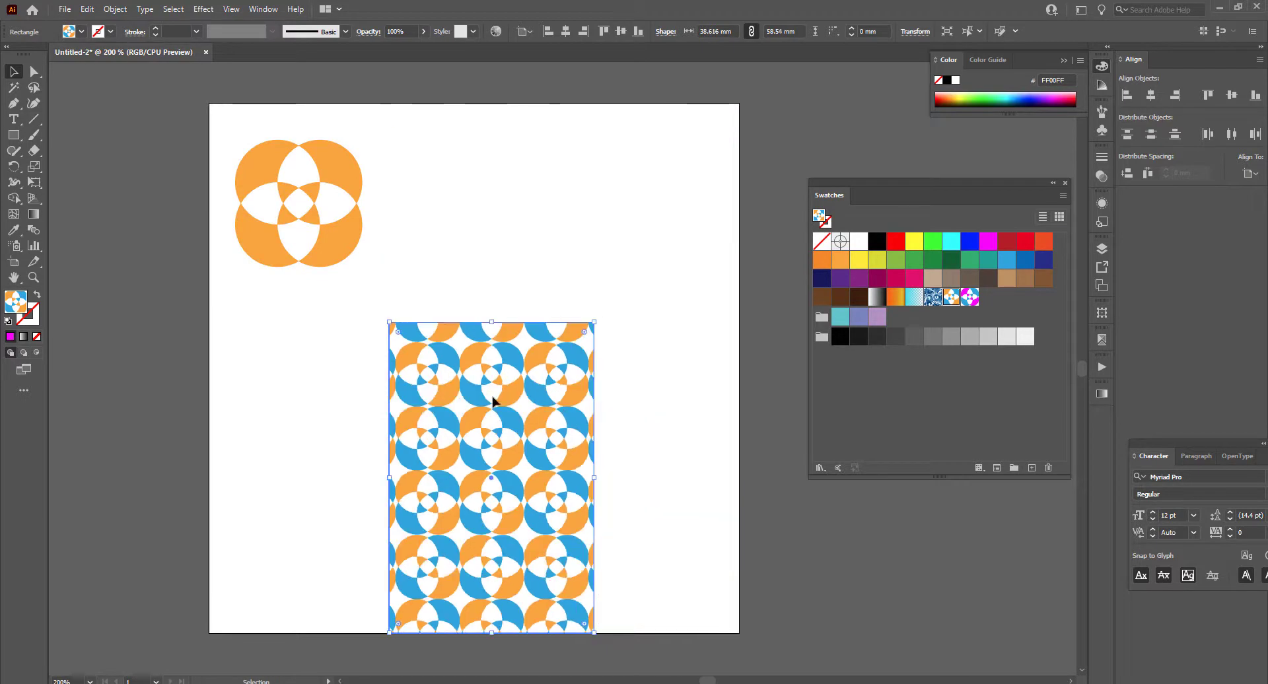
drag(493, 400, 540, 373)
- Duplicate the pattern rectangle beside the original and fill the copy with the New Pattern 2 swatch
click(512, 378)
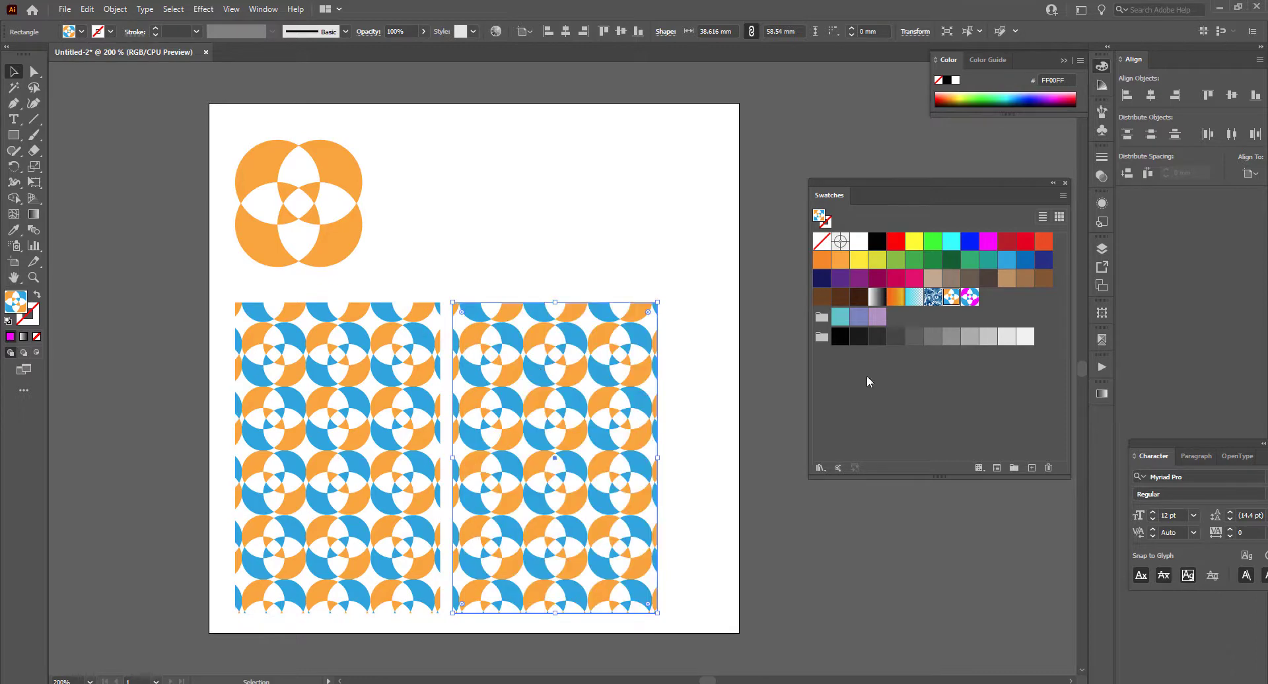
click(969, 298)
click(761, 466)
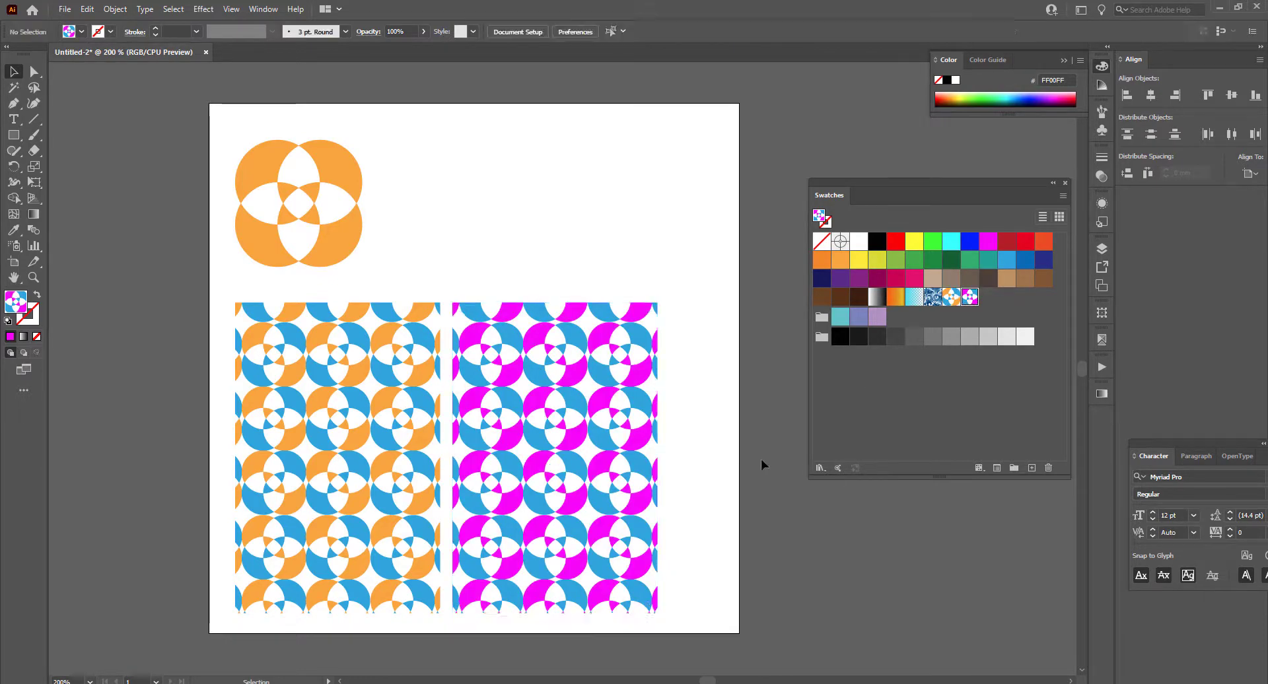
- Open New Pattern 2 for editing and swap fill and stroke on the tile's magenta shapes to make them magenta outlines
double_click(970, 297)
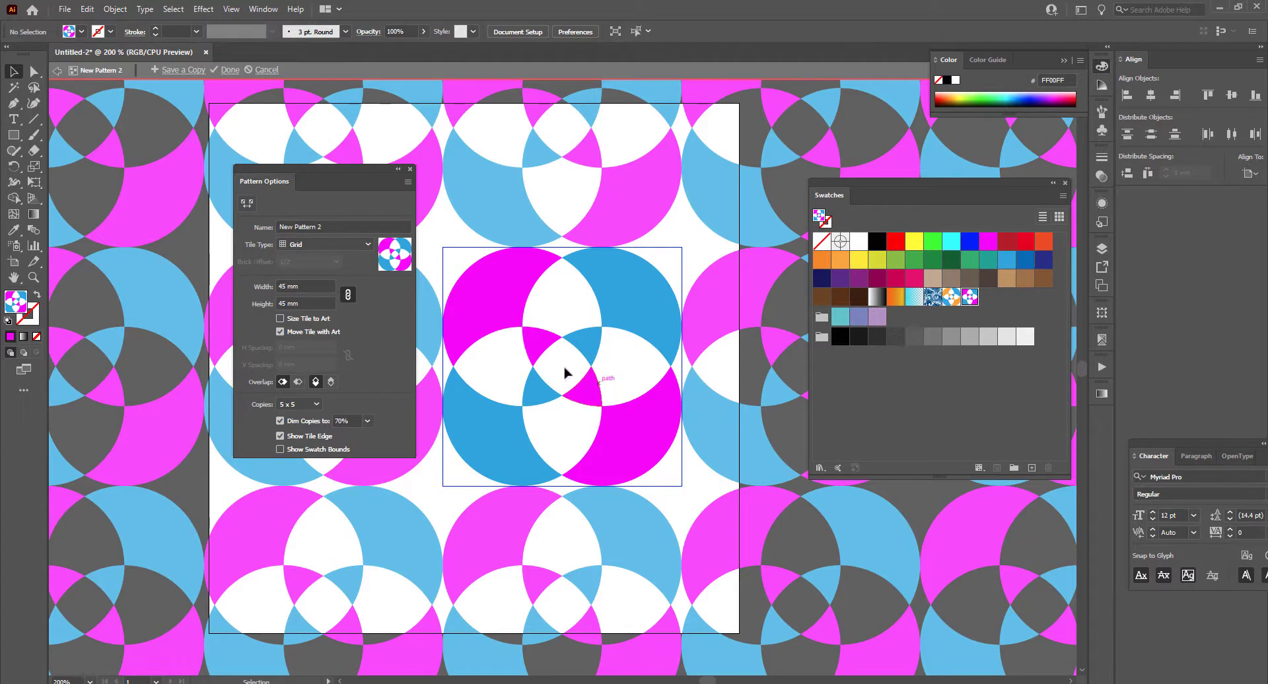
click(500, 316)
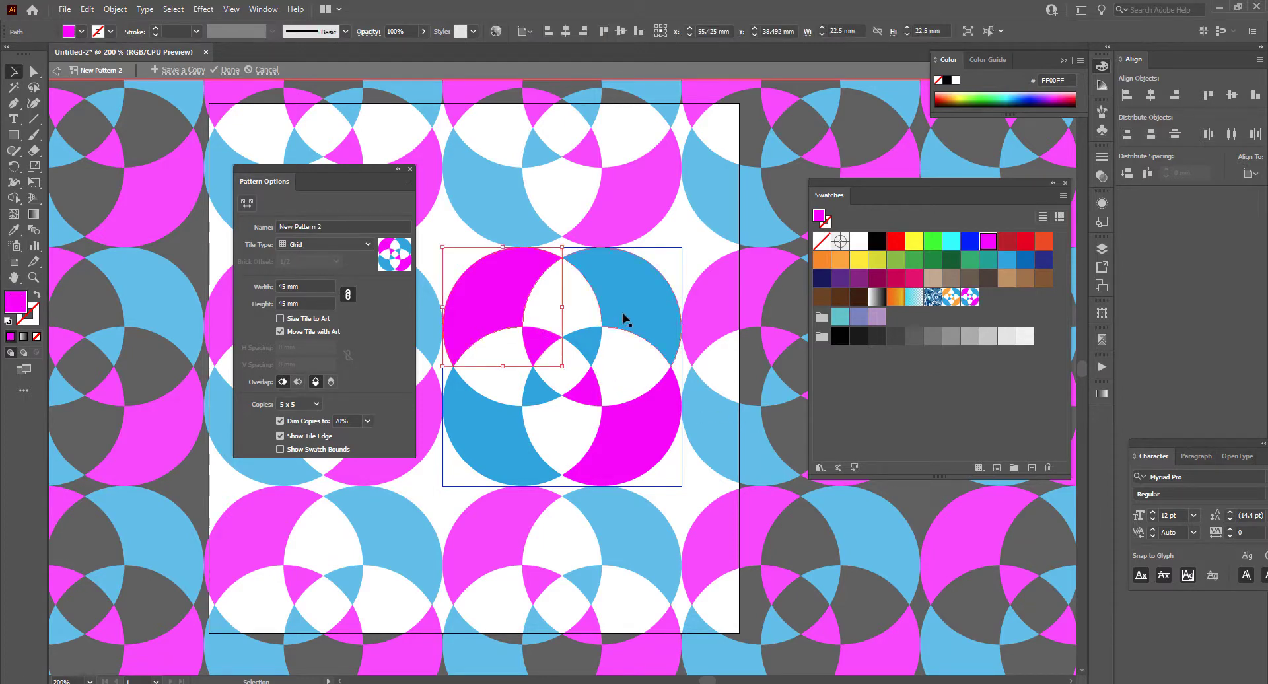
drag(670, 263, 487, 423)
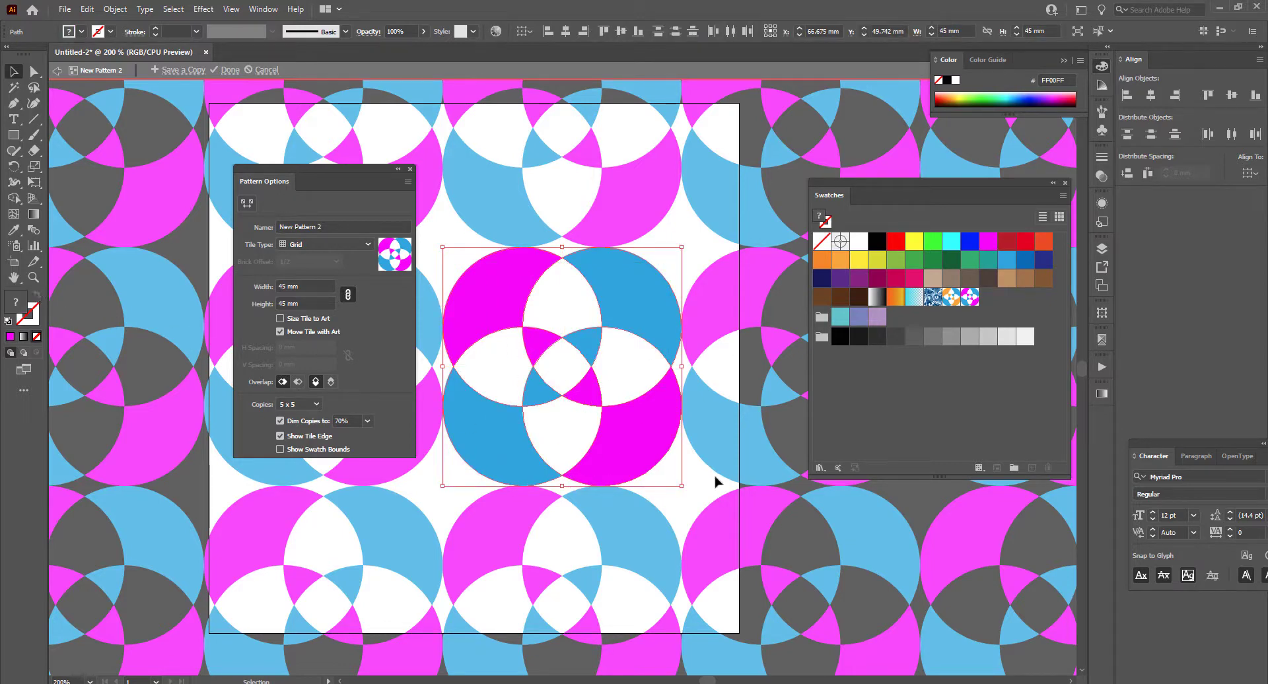
click(728, 507)
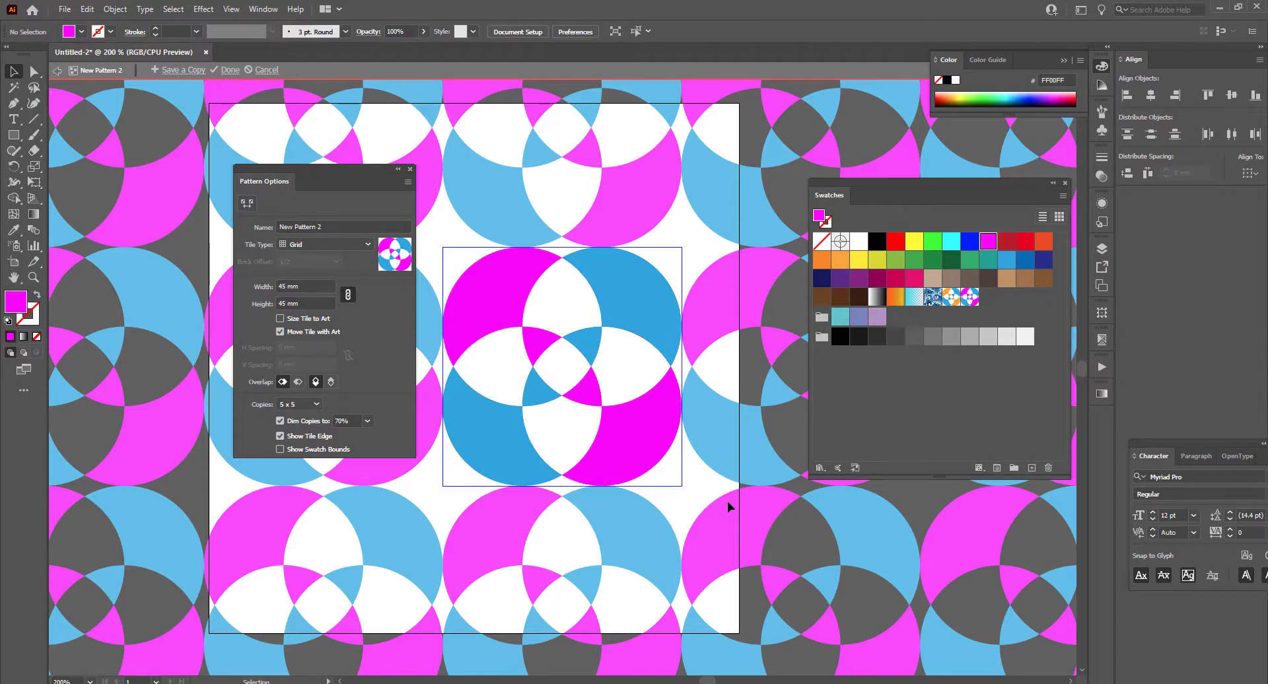
click(645, 439)
shift+click(537, 336)
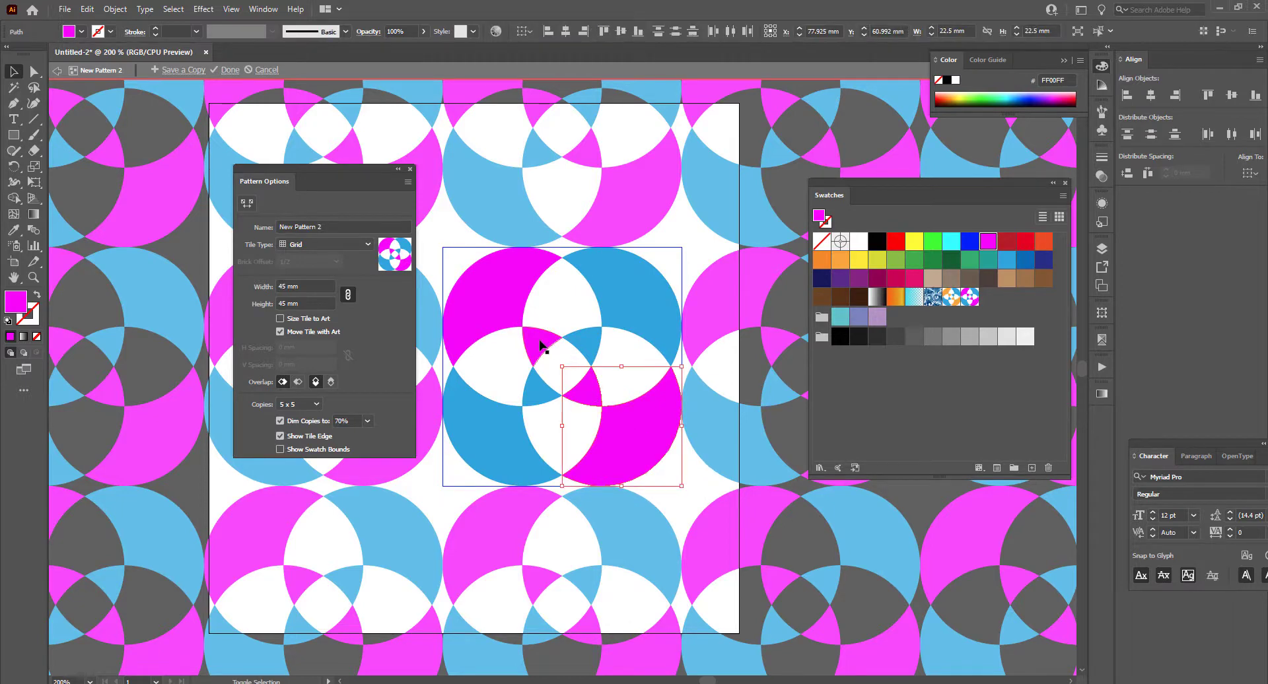
click(37, 295)
- Swap fill and stroke on the tile's lower-left and upper-right blue shapes to make them blue outlines
click(534, 412)
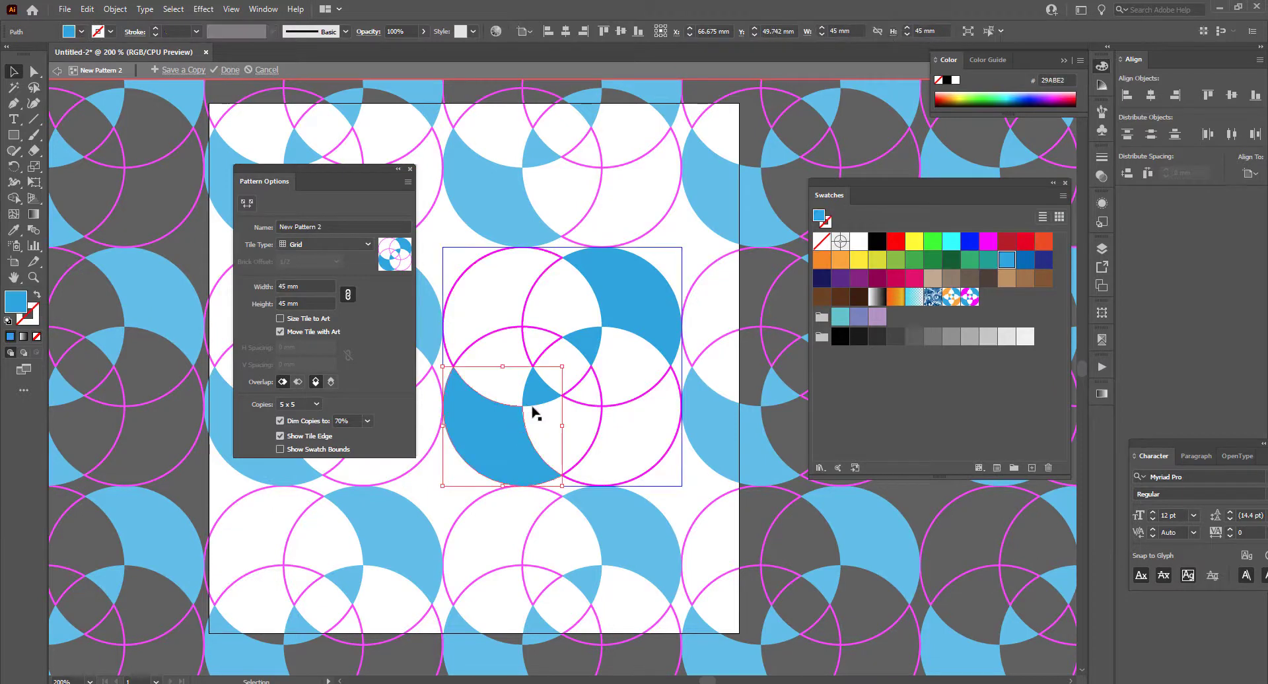
shift+click(593, 349)
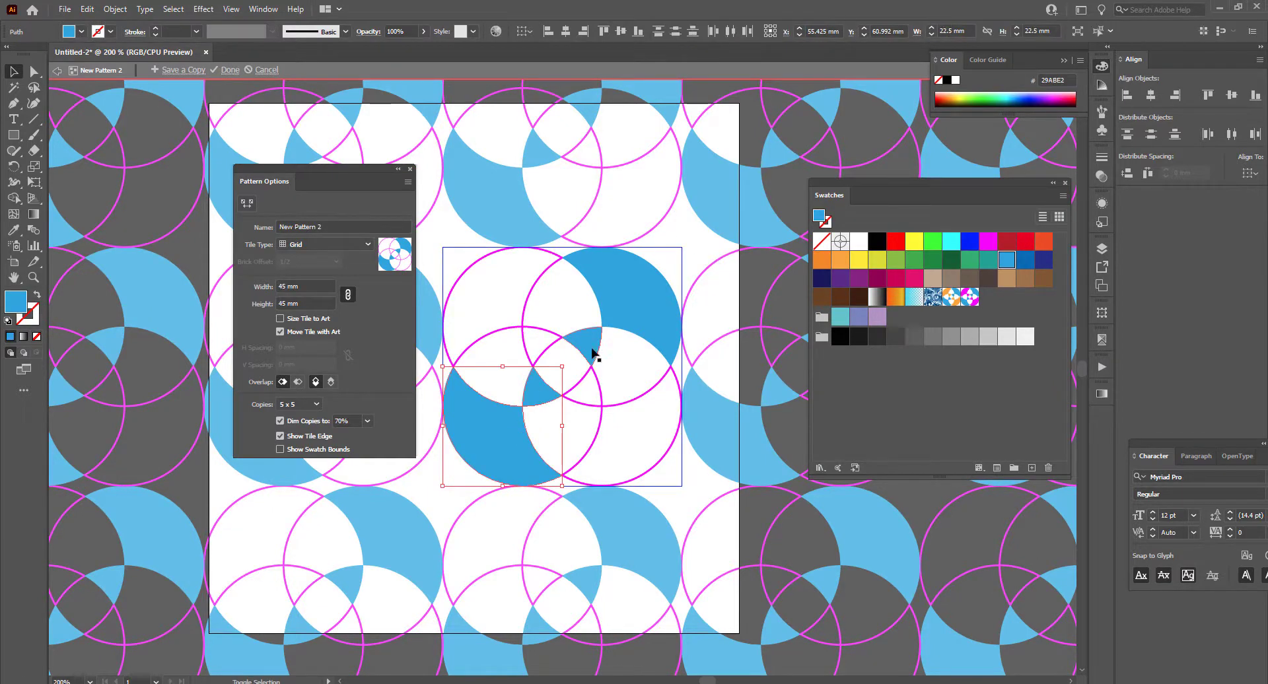
shift+click(631, 314)
click(37, 295)
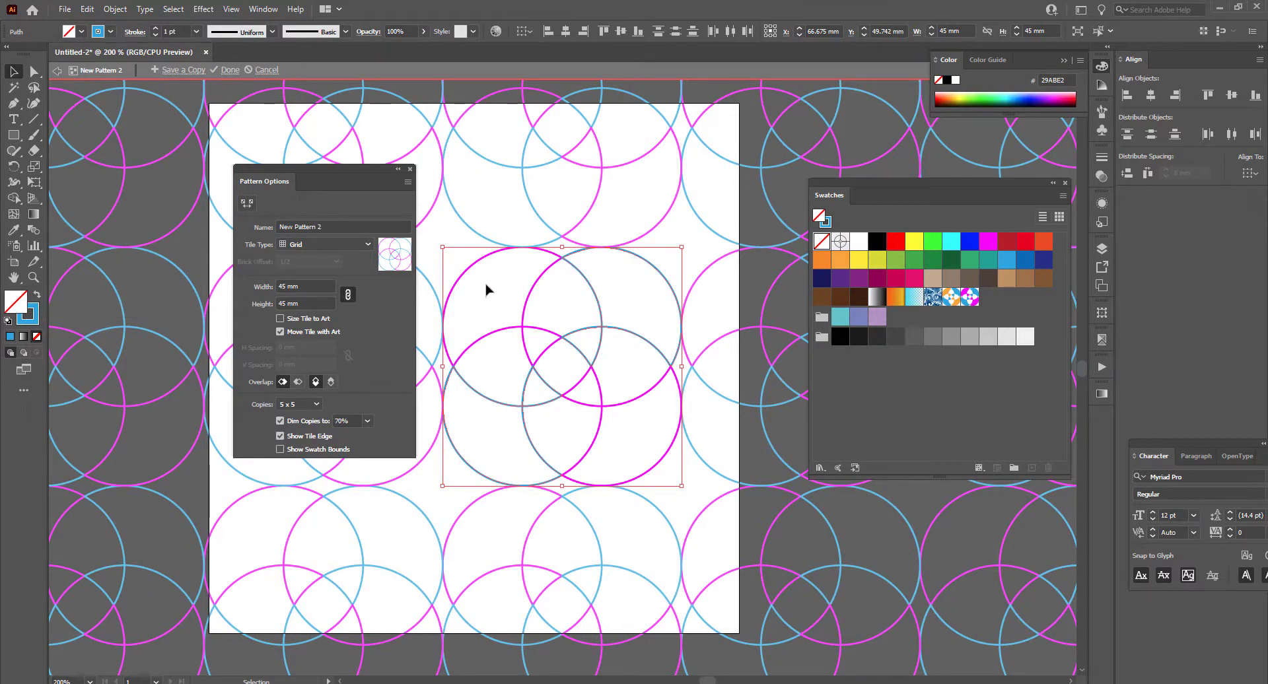
- Save the outlined version as a copy named New Pattern 3, suppress future copy notices, and cancel editing New Pattern 2
click(183, 71)
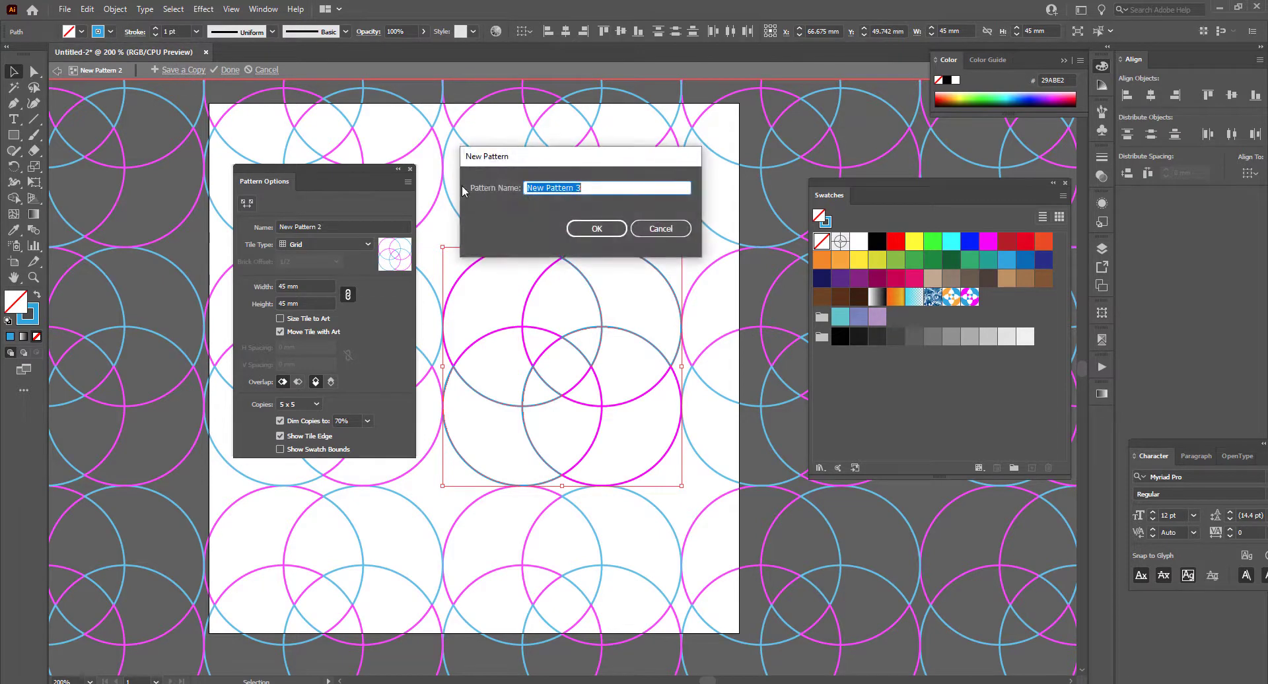
click(620, 228)
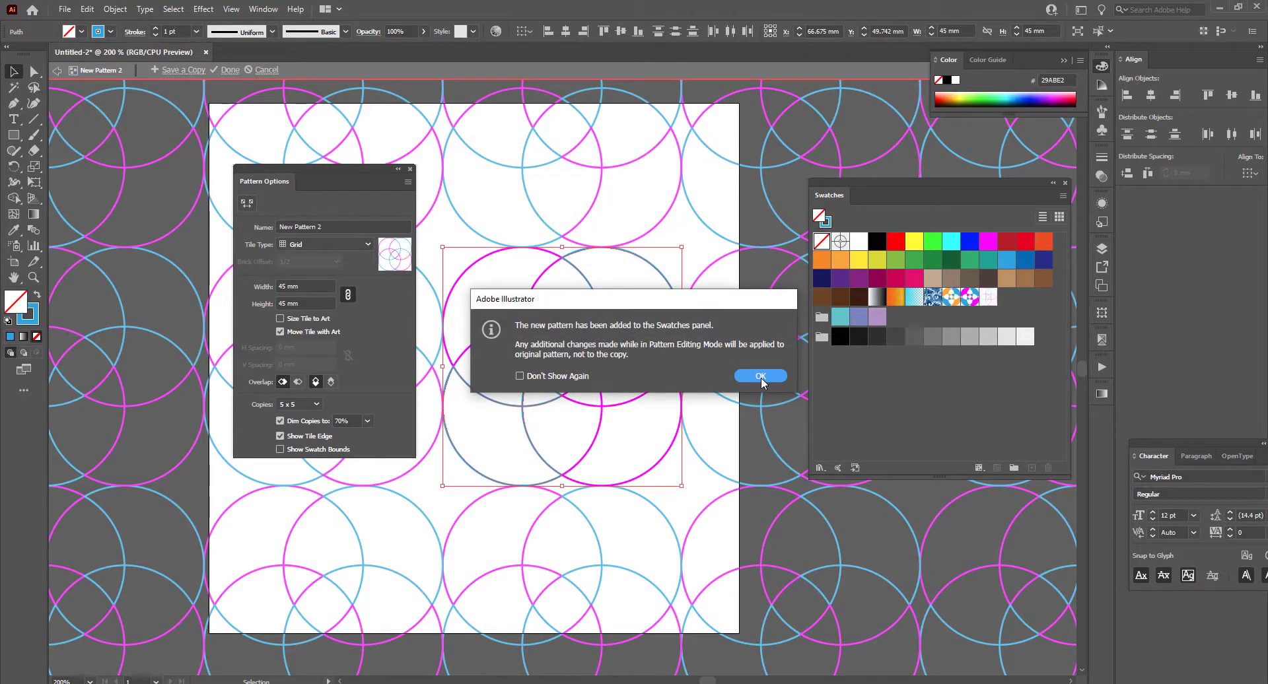
click(520, 377)
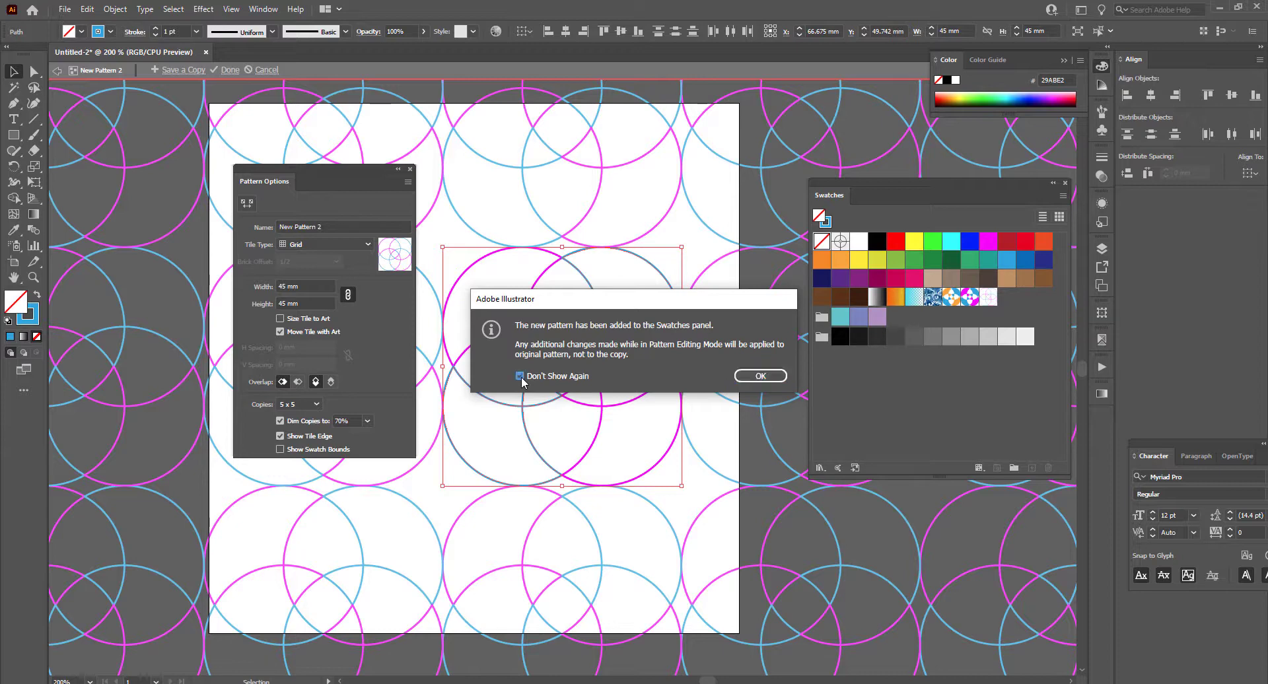
click(753, 375)
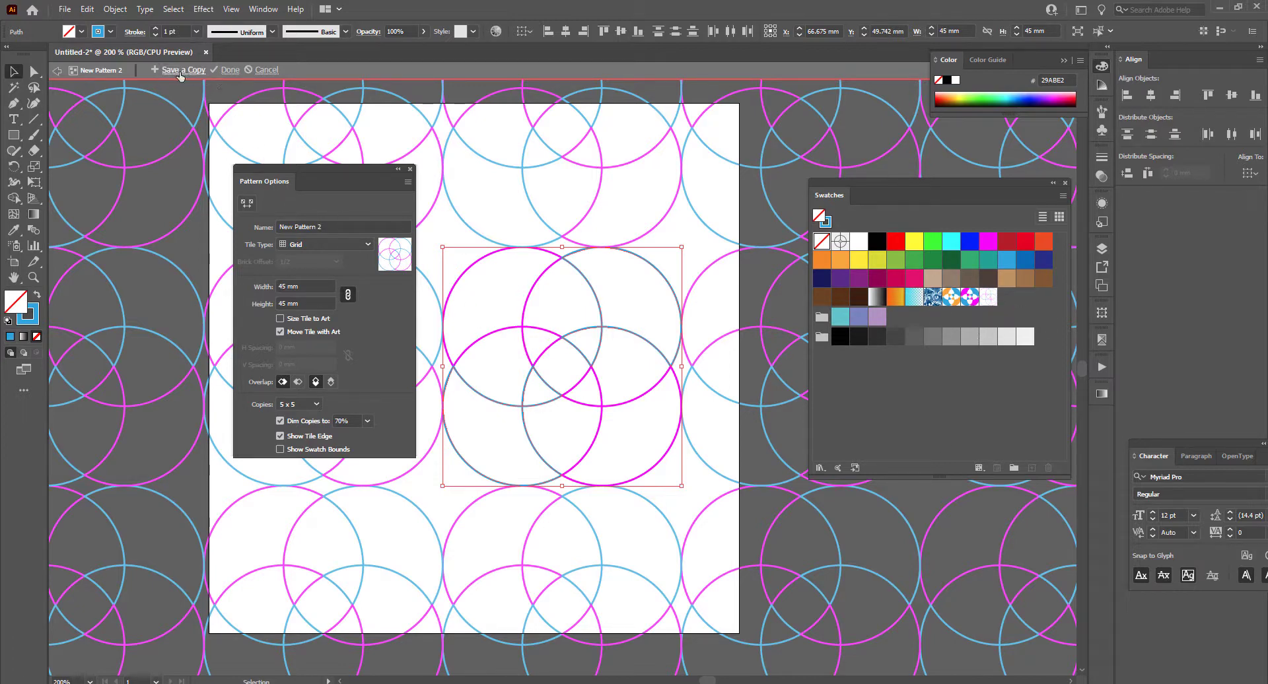
click(262, 73)
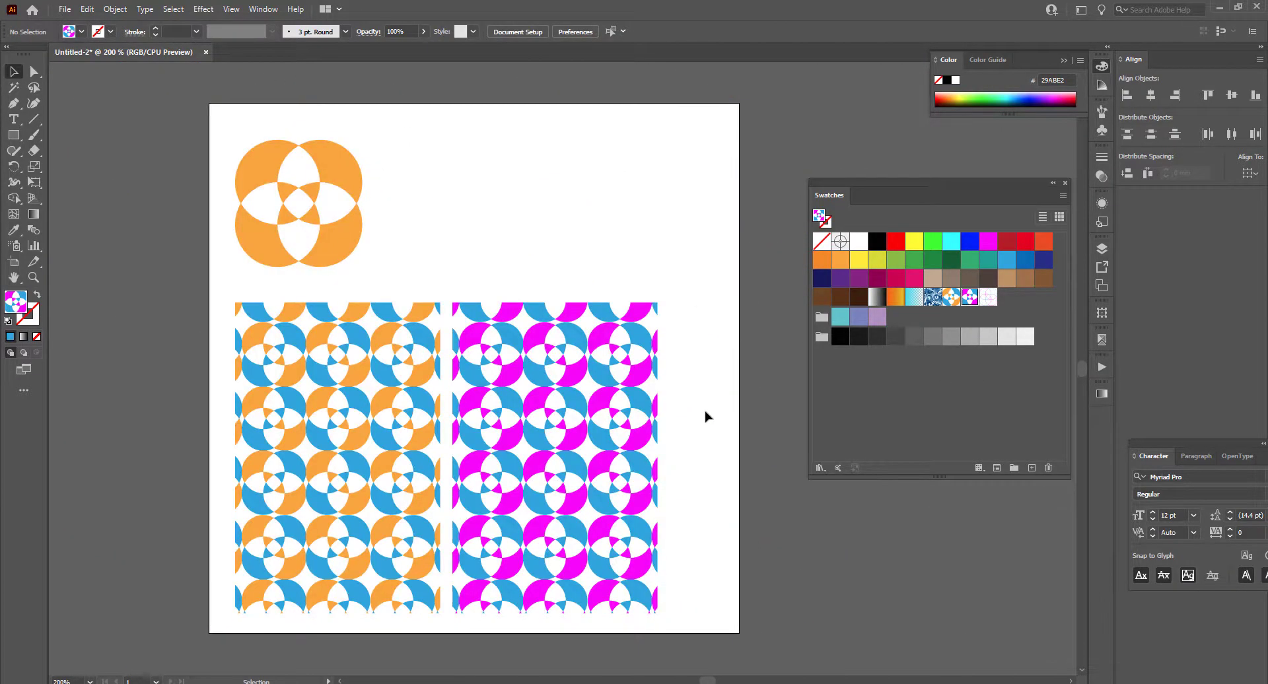
- Move both pattern rectangles toward the artboard's lower-left corner and scale them together to about 34.4 by 52.1 mm each
click(387, 428)
shift+click(566, 467)
drag(566, 467, 540, 477)
drag(631, 313, 585, 347)
- Duplicate the magenta-and-blue rectangle into the artboard's upper-right area and fill the copy with the New Pattern 3 swatch
click(482, 485)
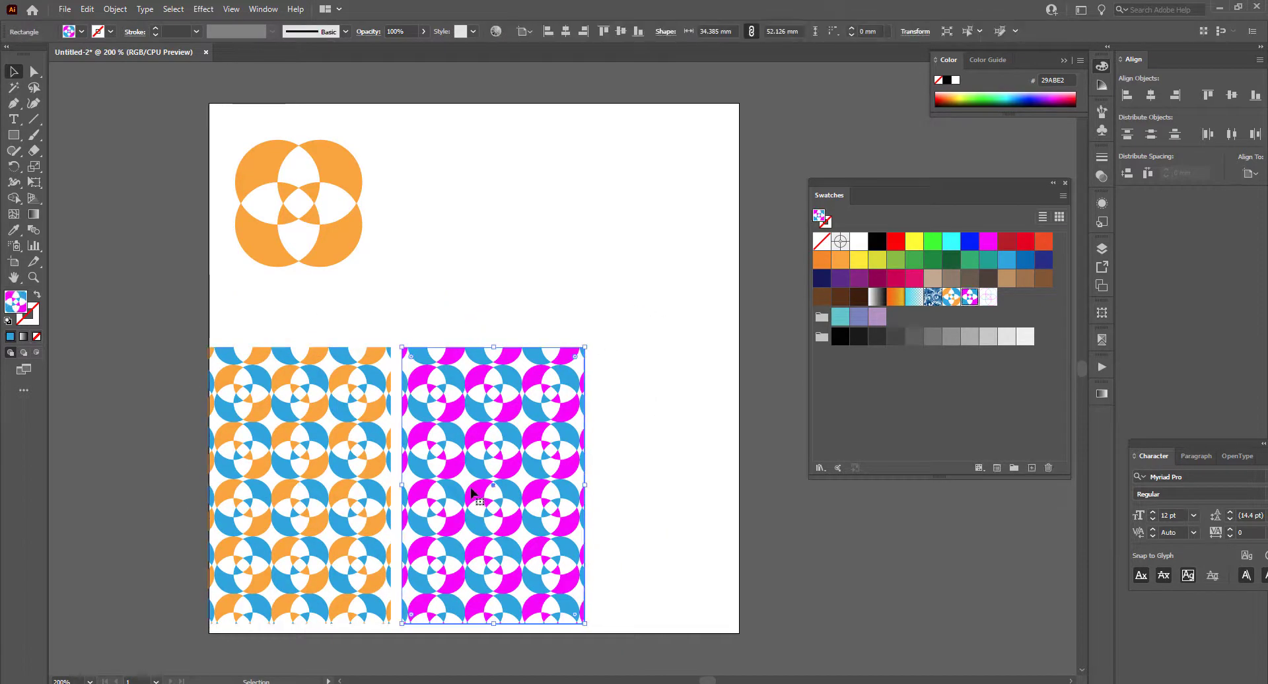
drag(482, 481, 621, 267)
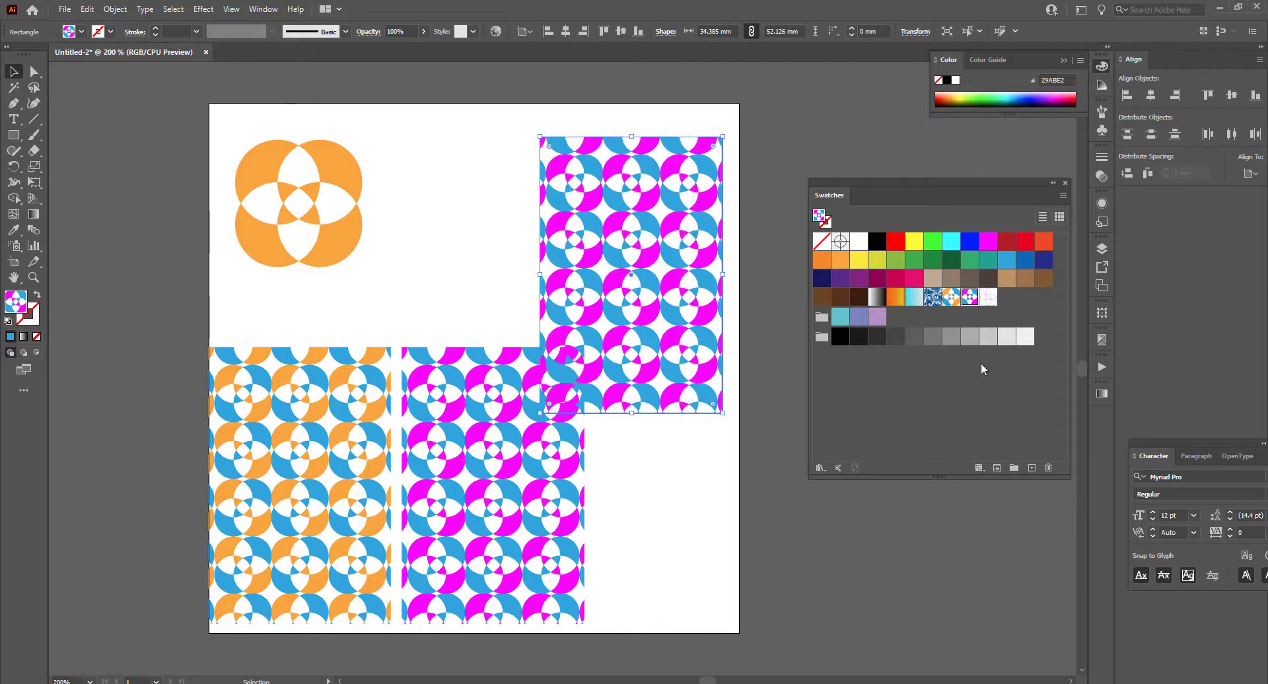
click(988, 297)
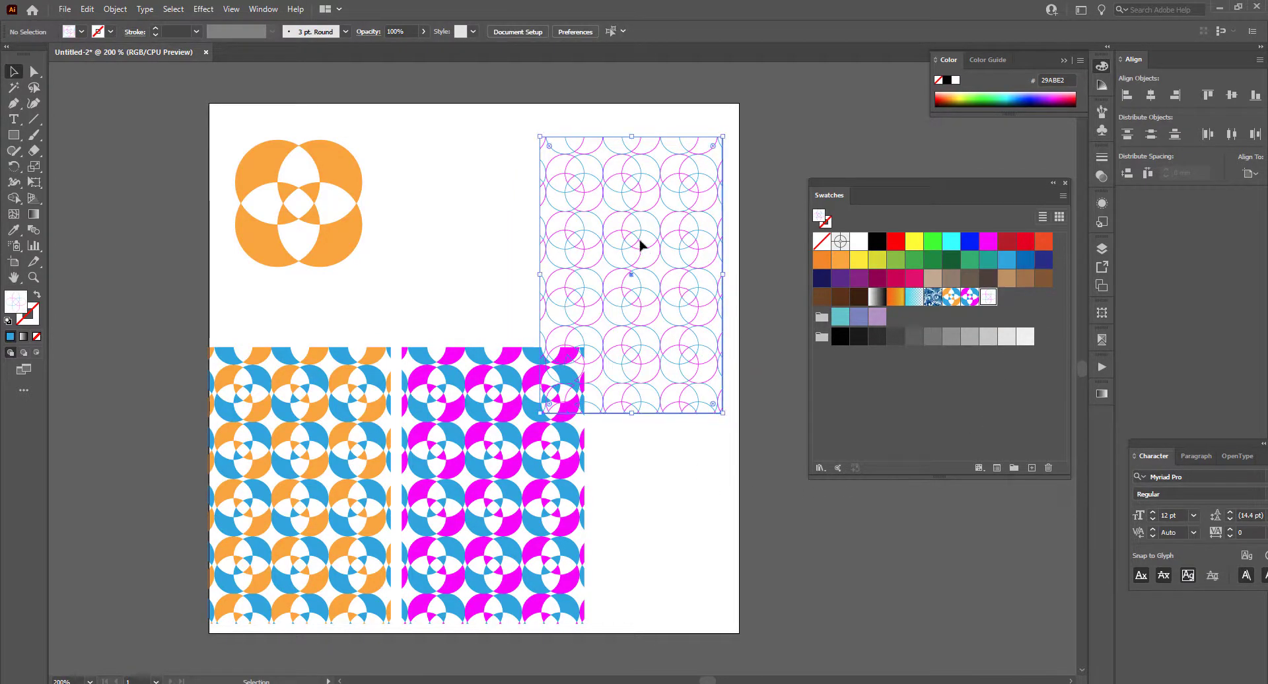
click(419, 281)
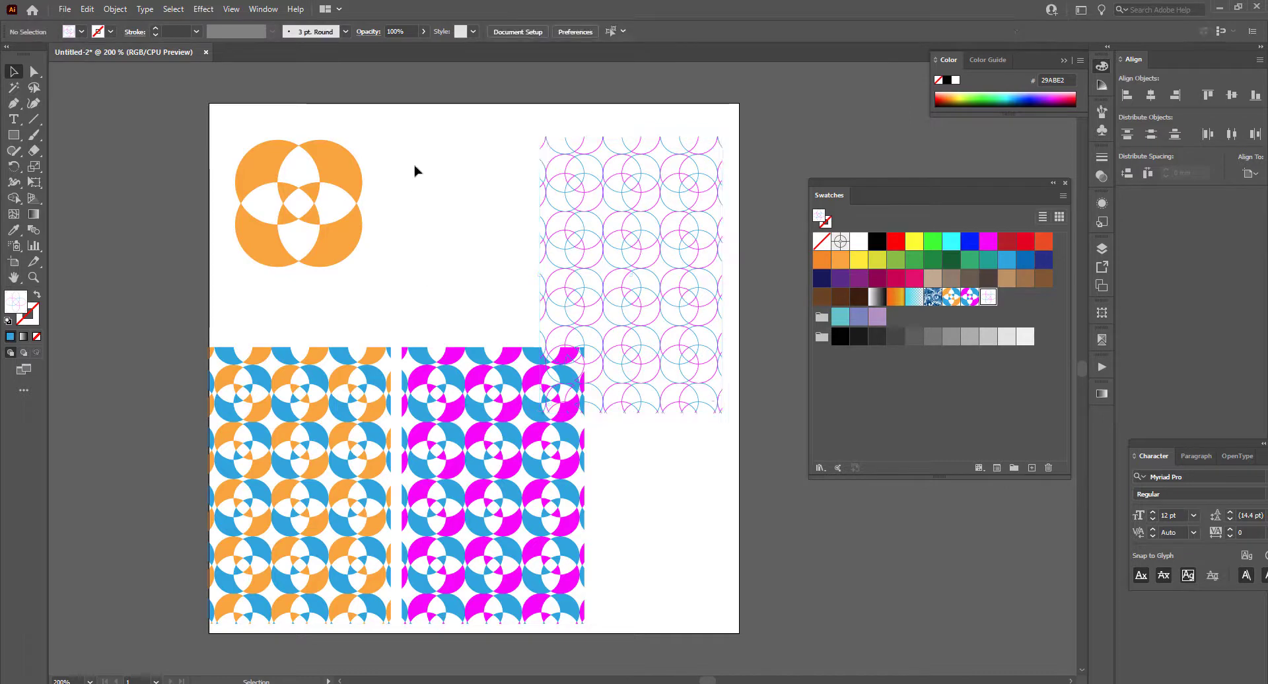
click(345, 175)
click(453, 219)
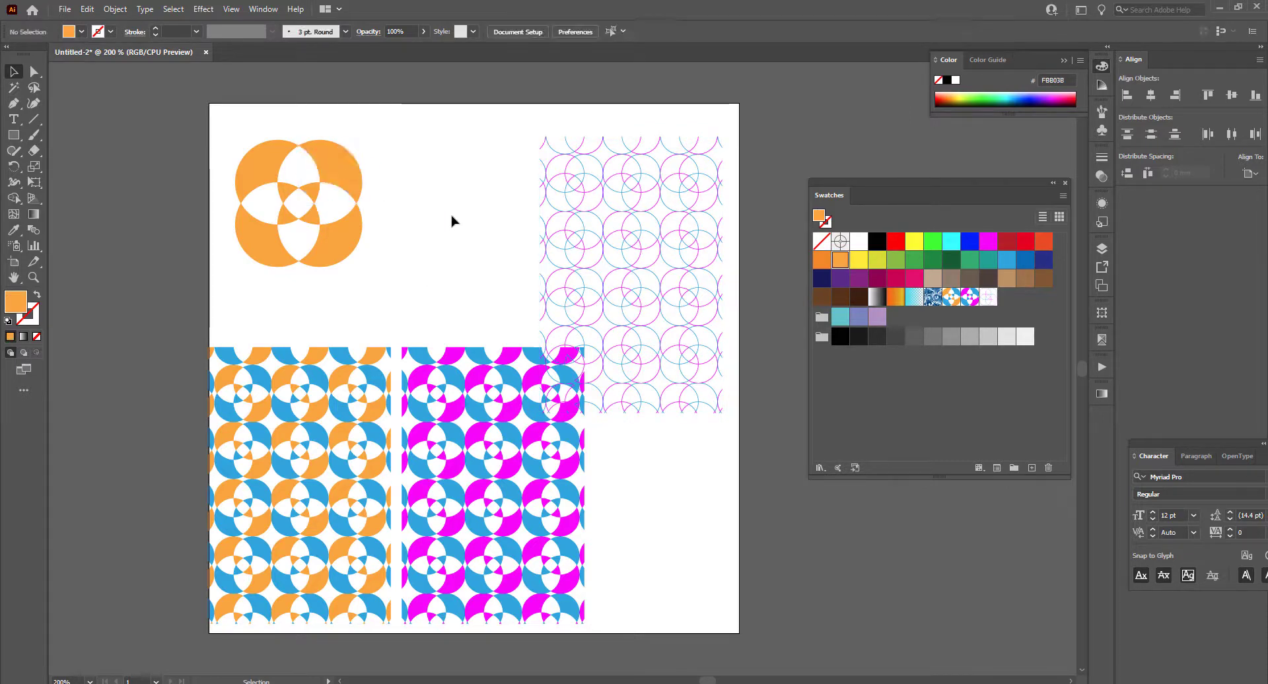